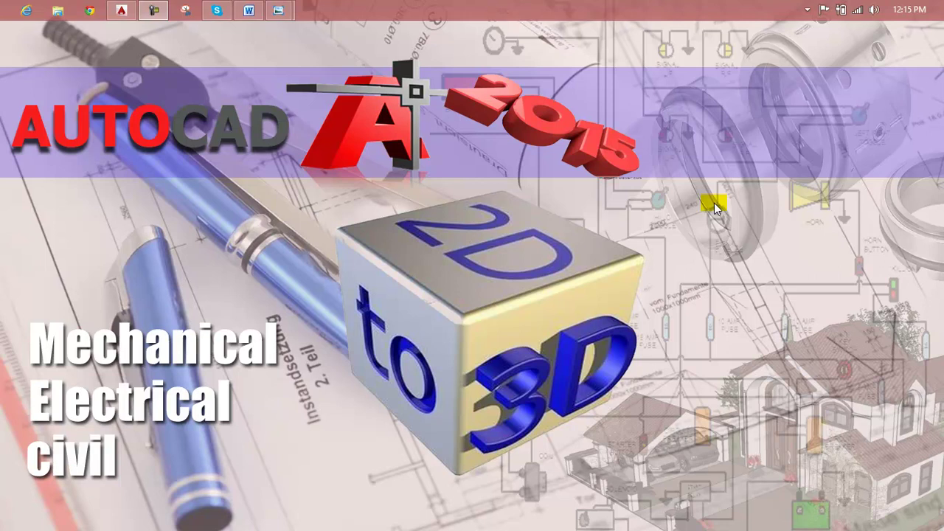
Bring the Lesson 131 Word document on the 3D gear exercise to the front.
left_click(243, 8)
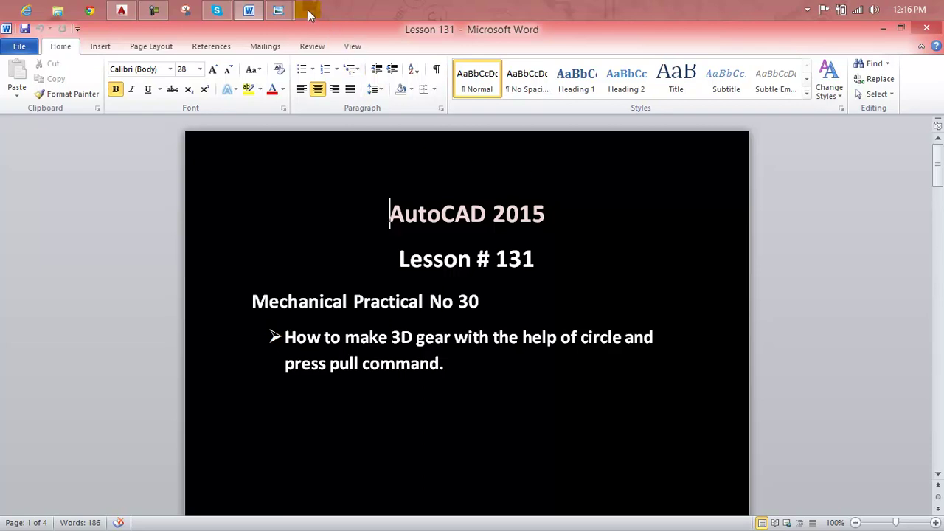
mouse_move(278, 10)
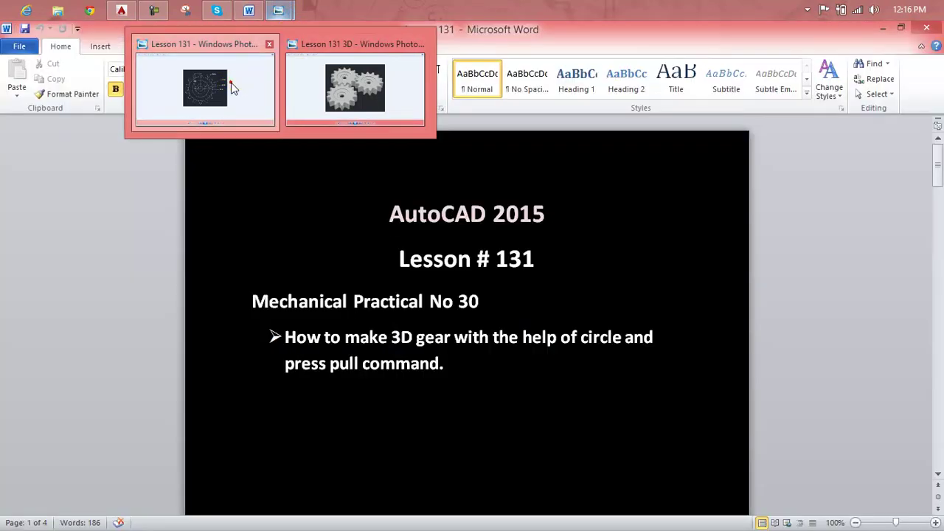
Zoom into the Lesson 131 2D gear drawing, then inspect the 'Lesson 131 3D' meshing-gears image.
left_click(232, 85)
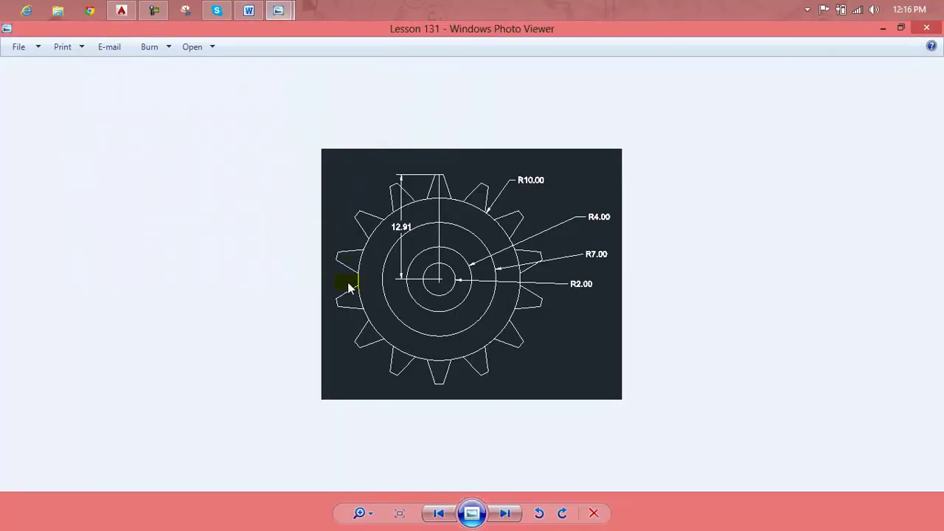
scroll(435, 208, "up", 1)
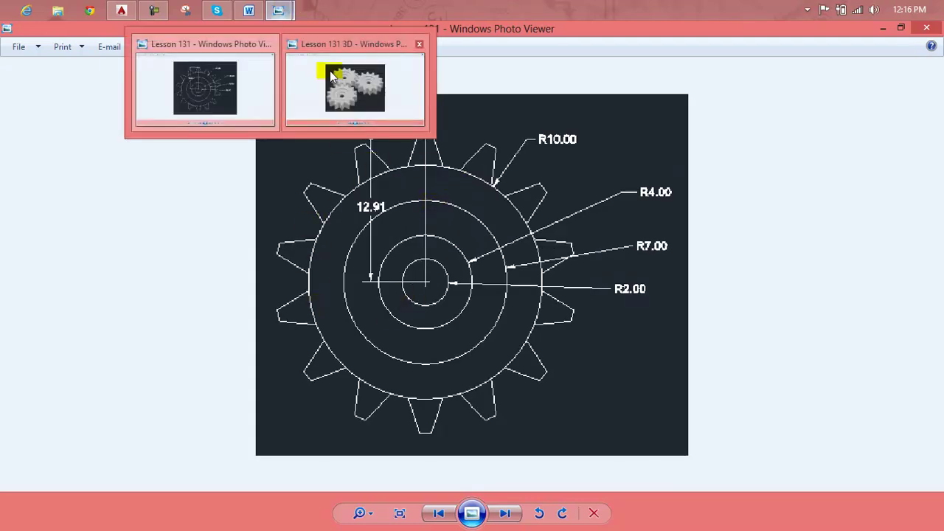
mouse_move(278, 11)
left_click(329, 76)
scroll(457, 194, "up", 2)
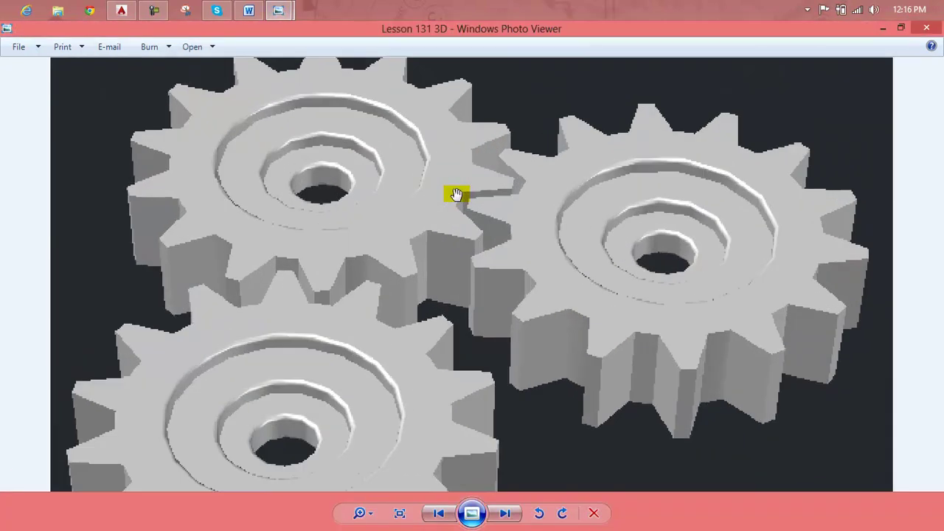
scroll(457, 194, "up", 2)
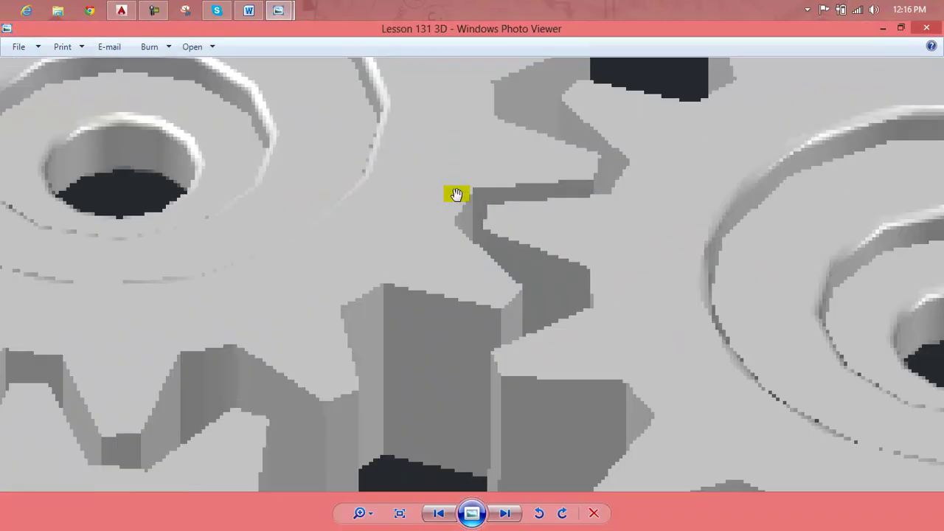
scroll(457, 193, "down", 3)
scroll(457, 193, "down", 1)
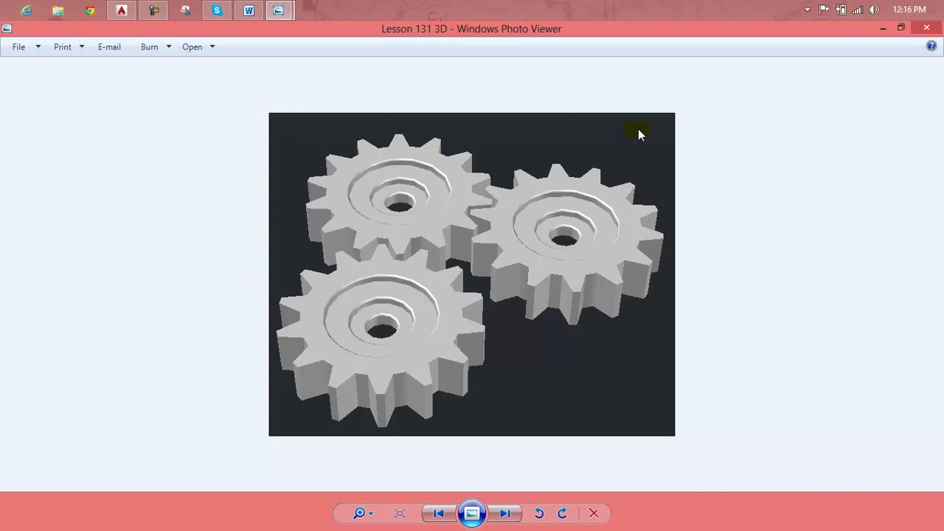
scroll(633, 298, "up", 2)
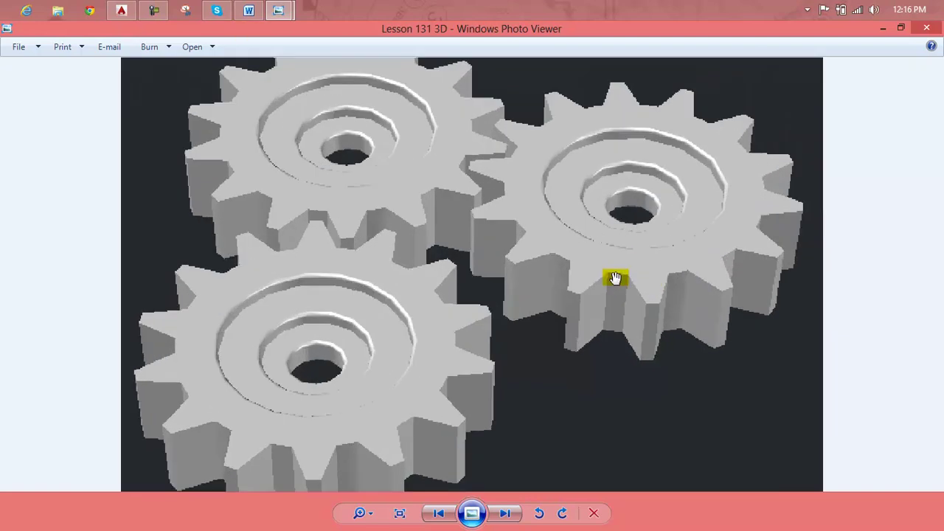
scroll(616, 276, "up", 1)
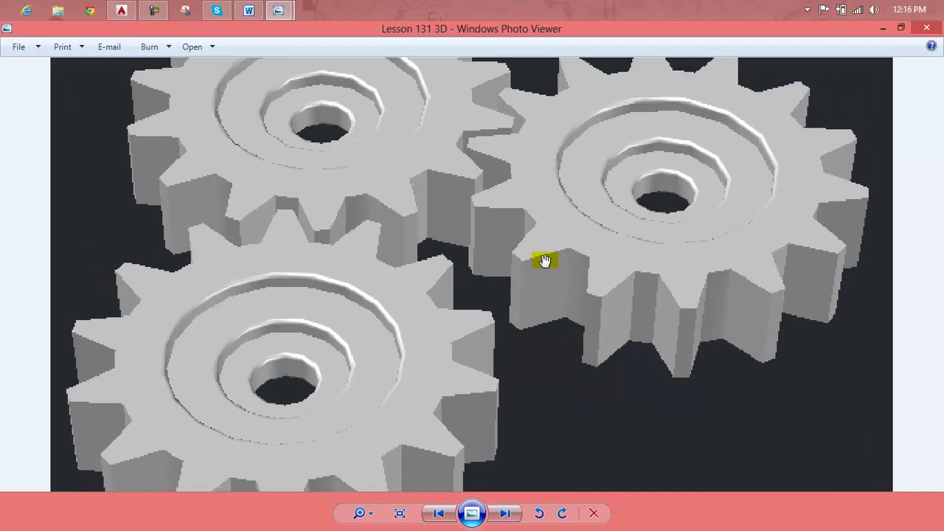
scroll(550, 258, "down", 2)
scroll(552, 259, "down", 1)
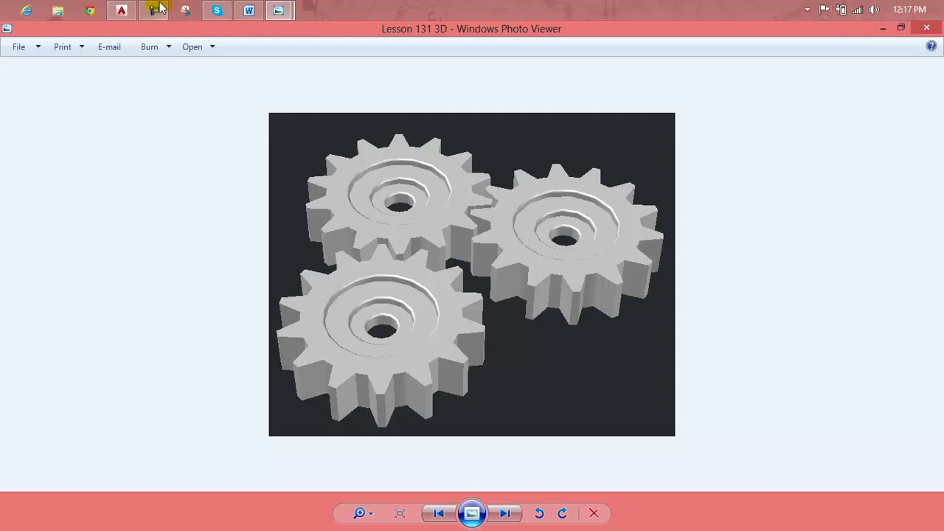
left_click(122, 11)
Start a new blank drawing and draw a circle of radius 10.
left_click(181, 233)
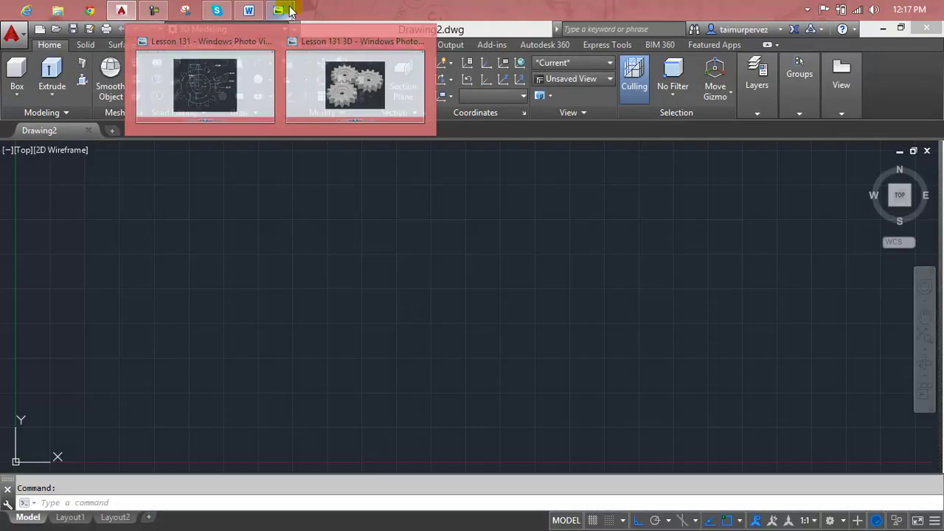
left_click(206, 89)
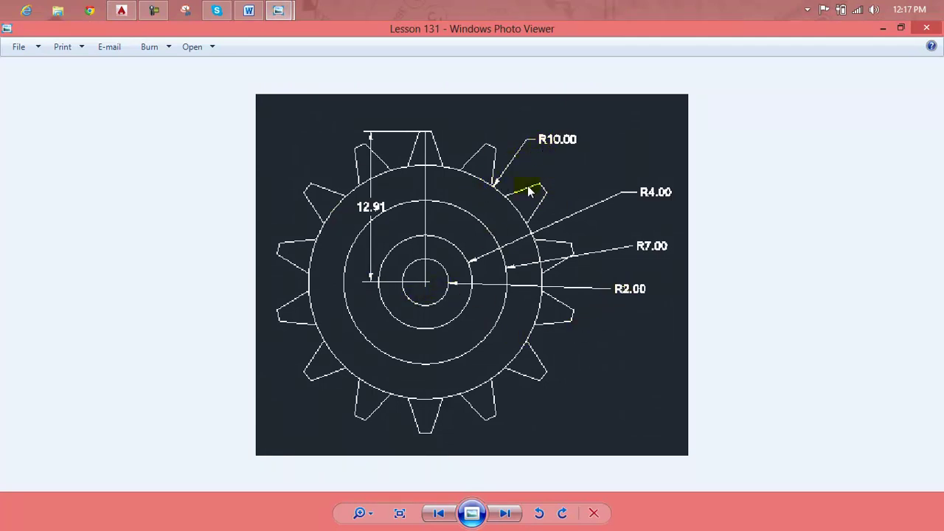
left_click(123, 18)
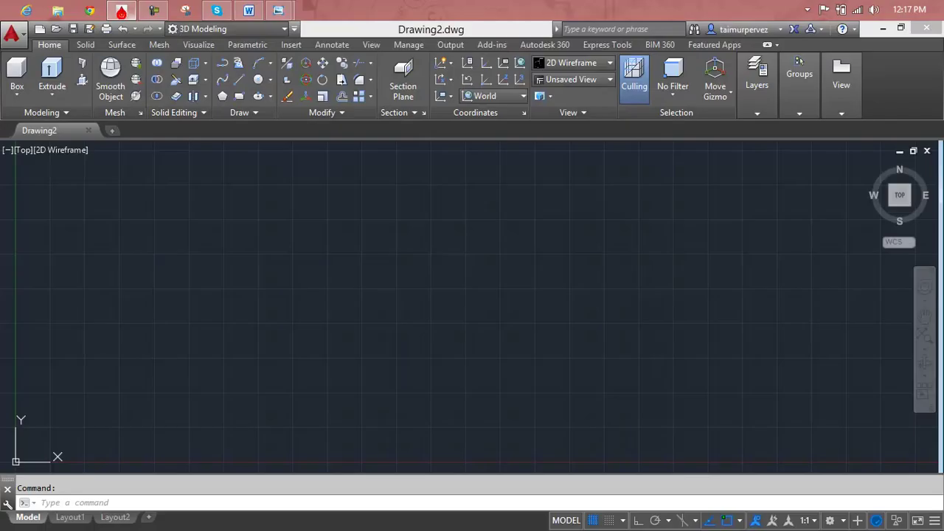
key("Escape")
type("c")
key("Return")
left_click(350, 271)
type("1")
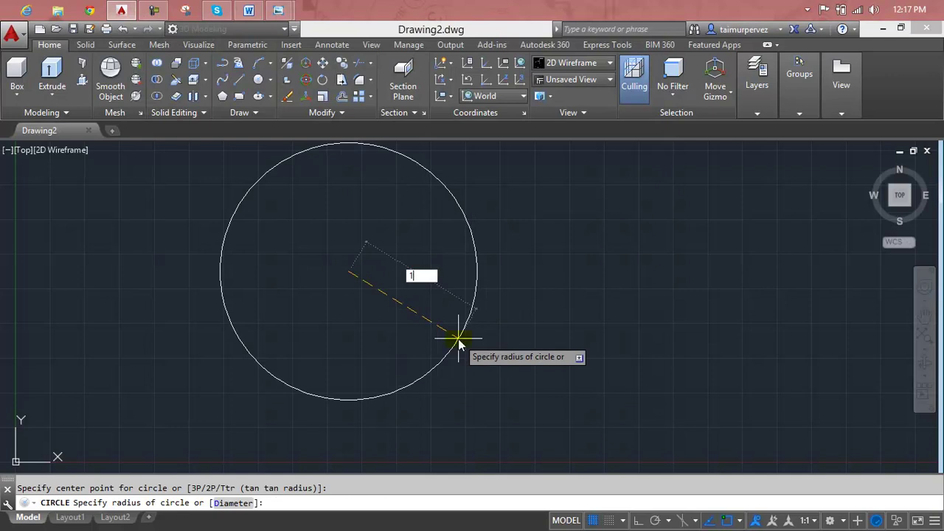
type("0")
key("Return")
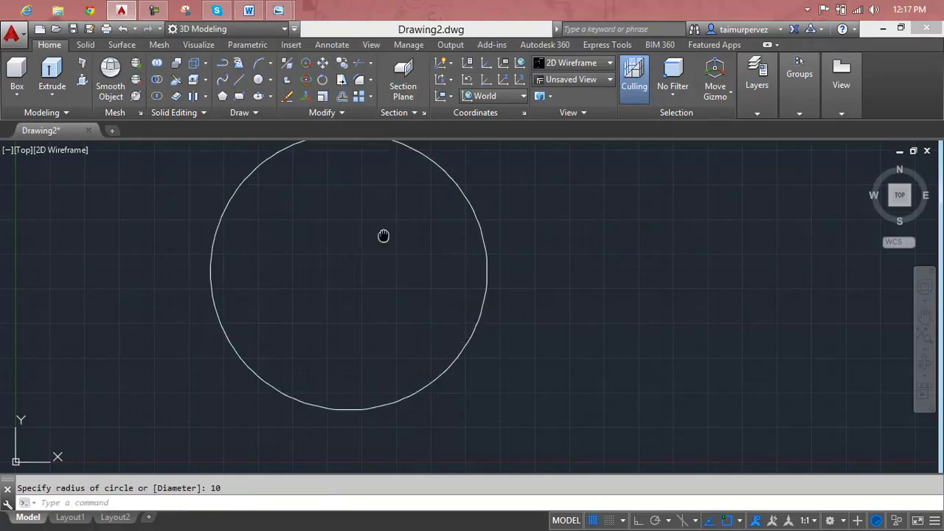
Draw a concentric radius 7 circle at the same centre, checking radii on the gear drawing.
middle_click_drag(384, 235, 401, 276)
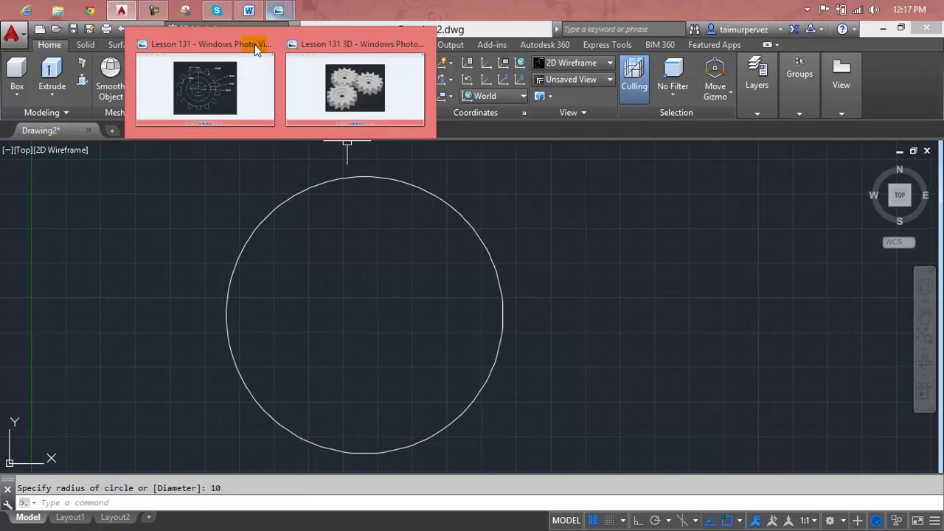
left_click(254, 44)
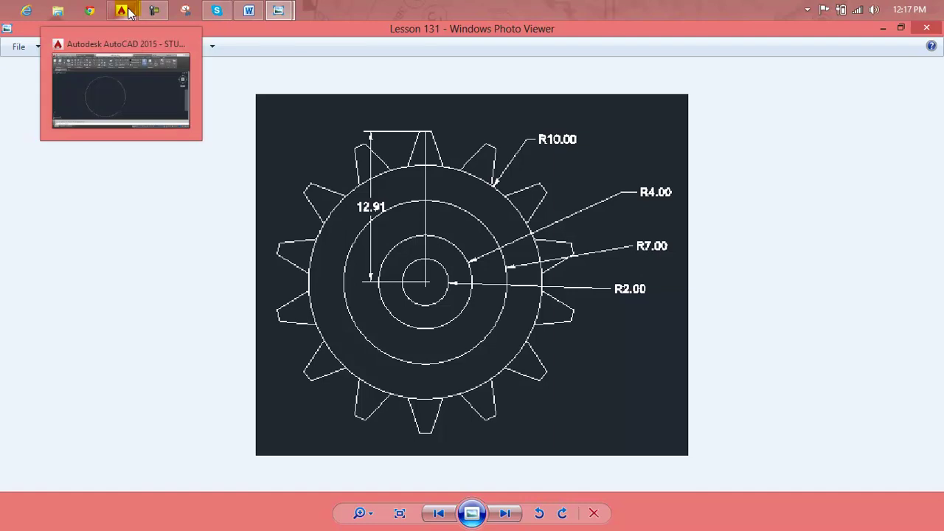
left_click(125, 11)
key("Escape")
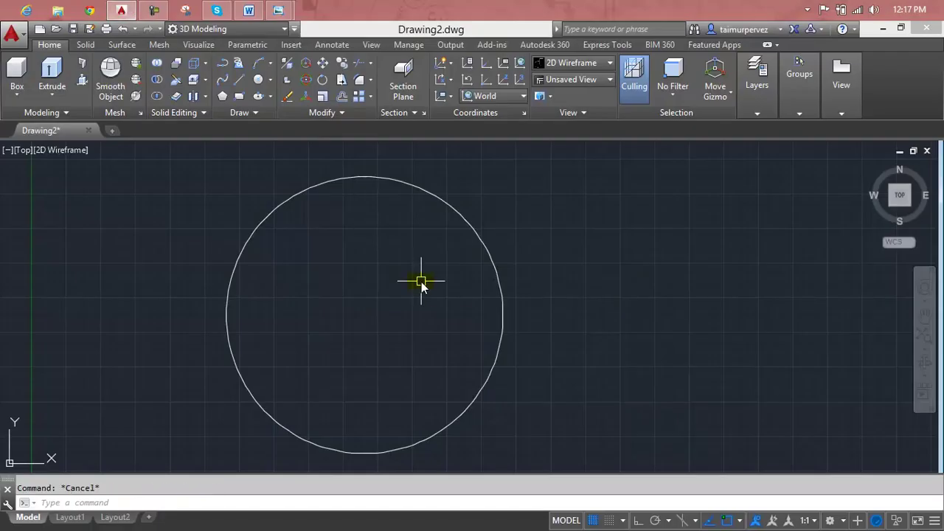
type("c")
key("Return")
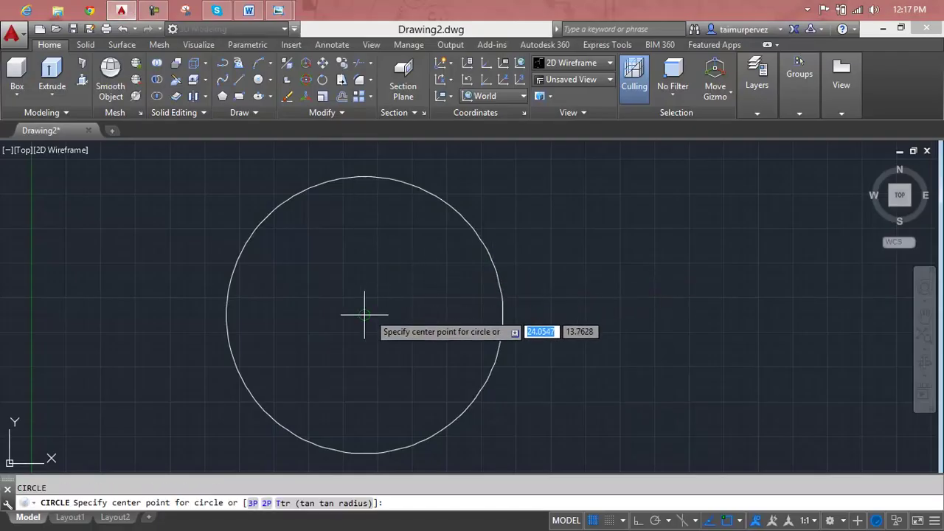
left_click(365, 315)
type("7")
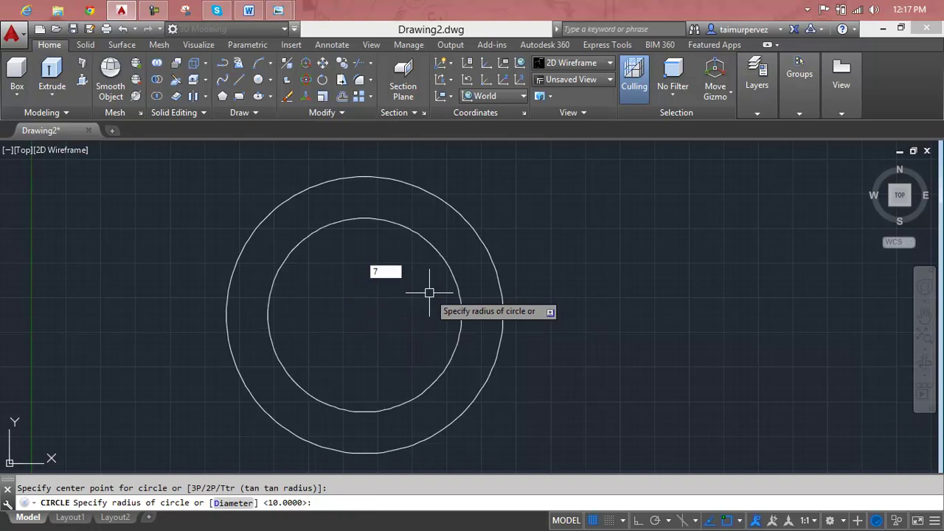
key("Return")
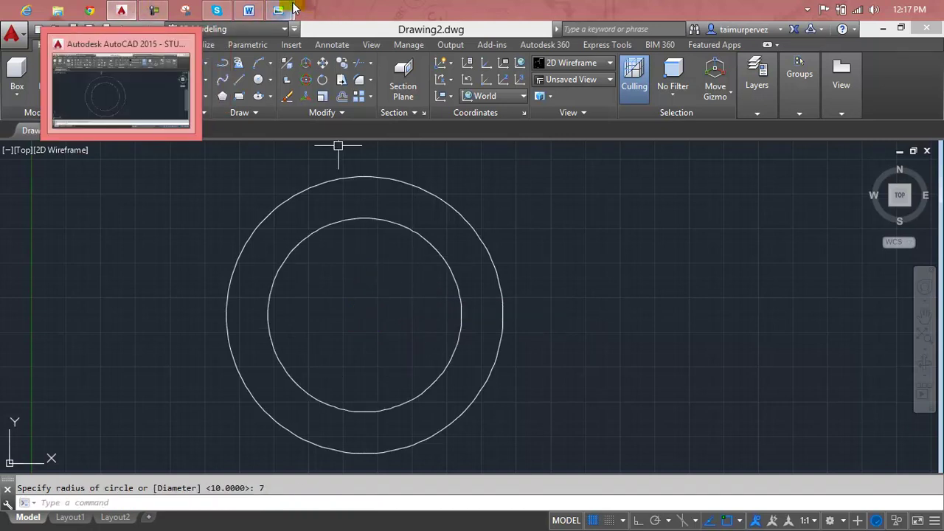
mouse_move(278, 10)
left_click(239, 85)
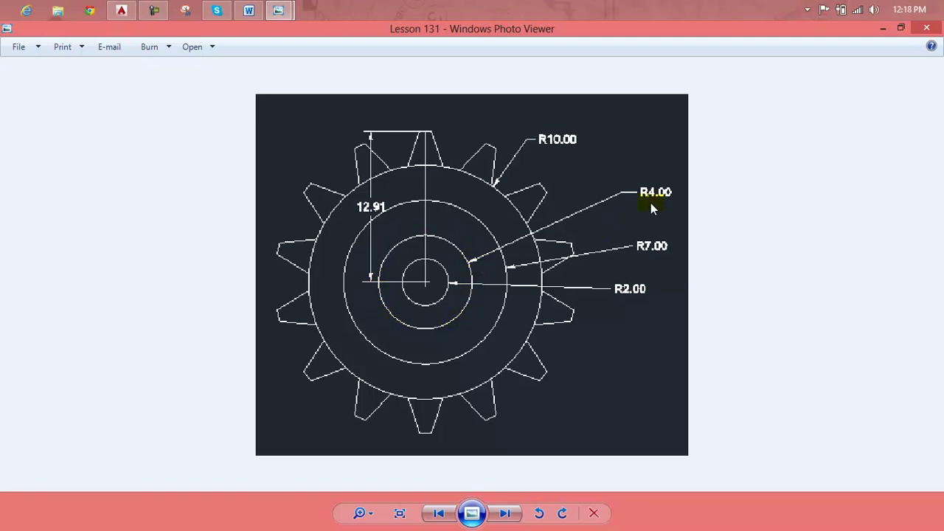
Add a concentric circle of radius 4 at the shared centre.
left_click(121, 11)
type("x")
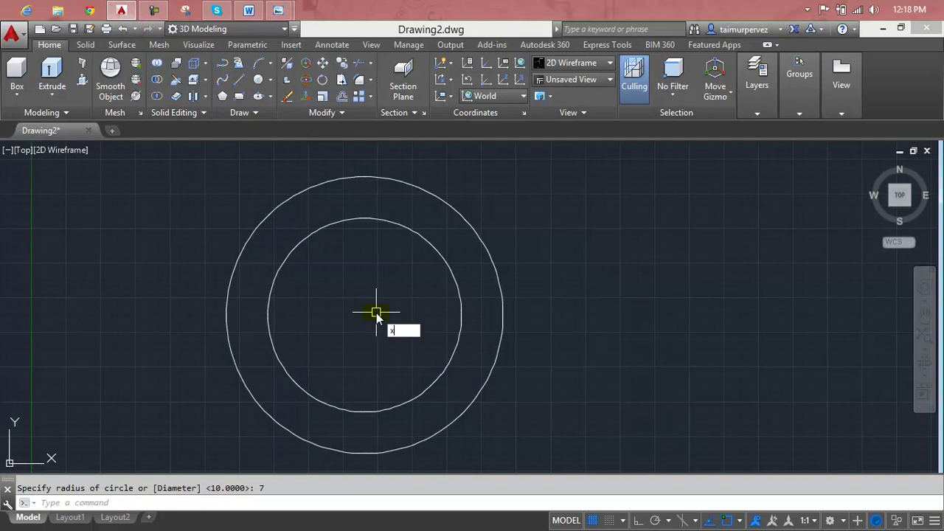
key("Escape")
type("c")
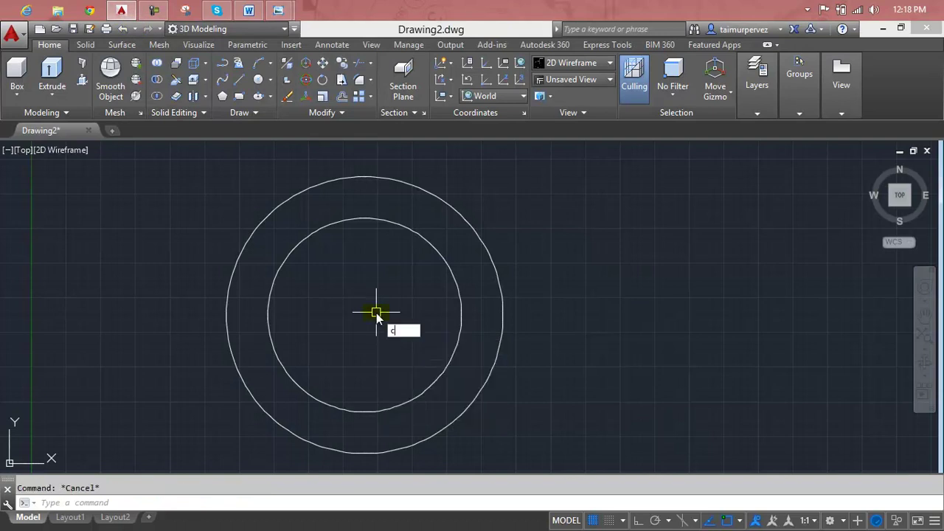
key("Return")
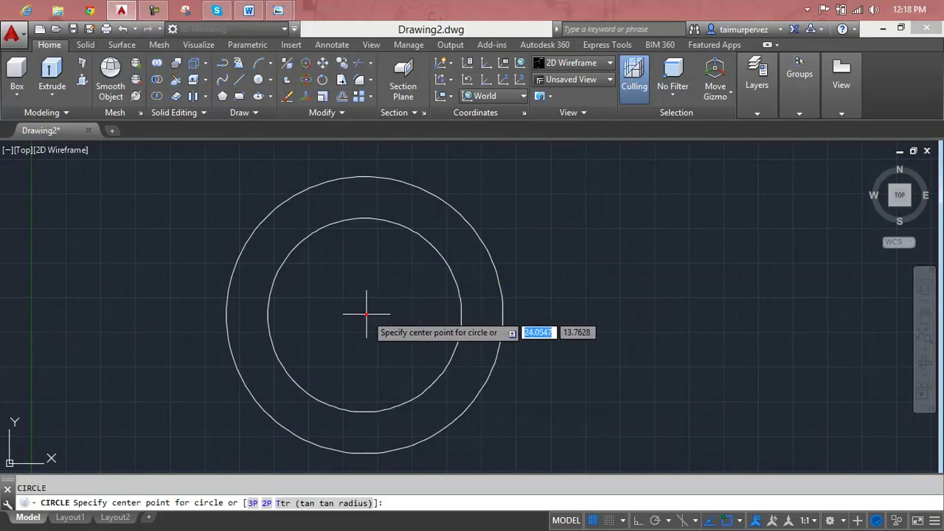
left_click(369, 313)
type("4")
key("Return")
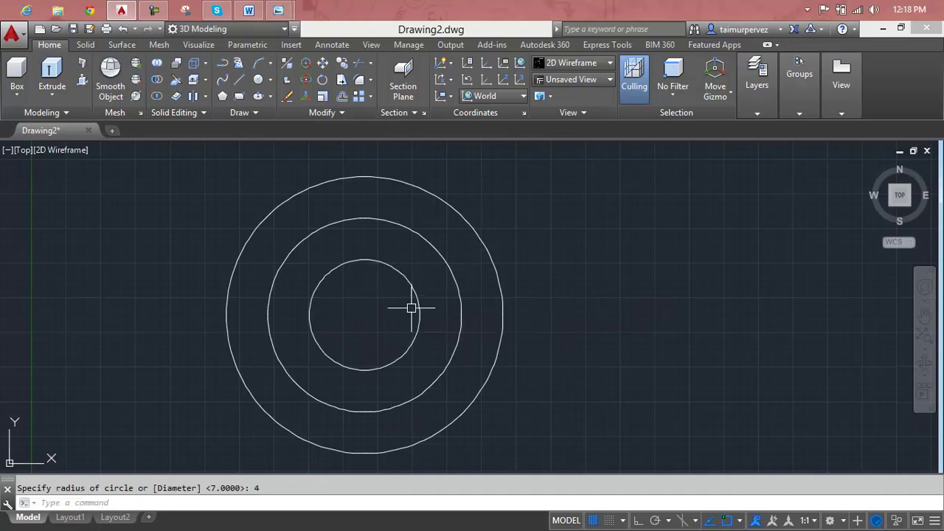
Add the radius 2 bore circle at the same shared centre.
type("c")
key("Return")
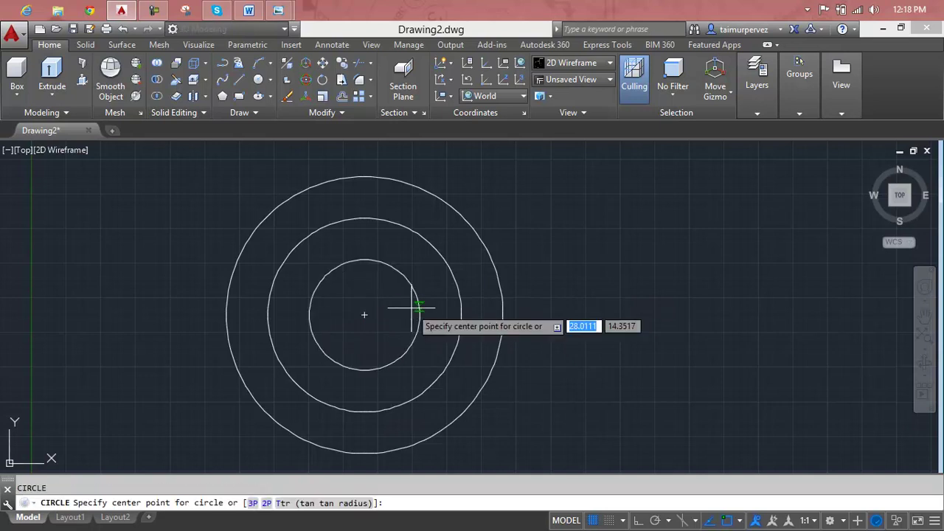
left_click(364, 315)
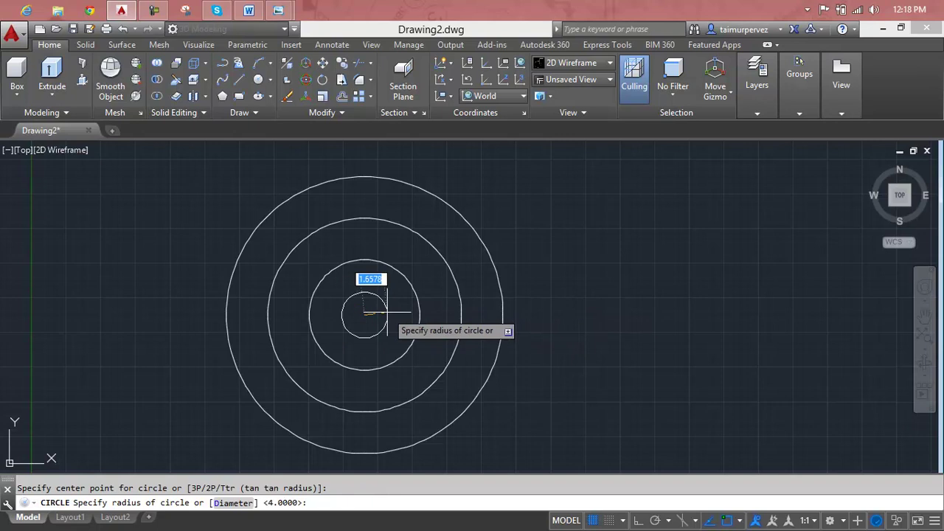
type("2")
key("Return")
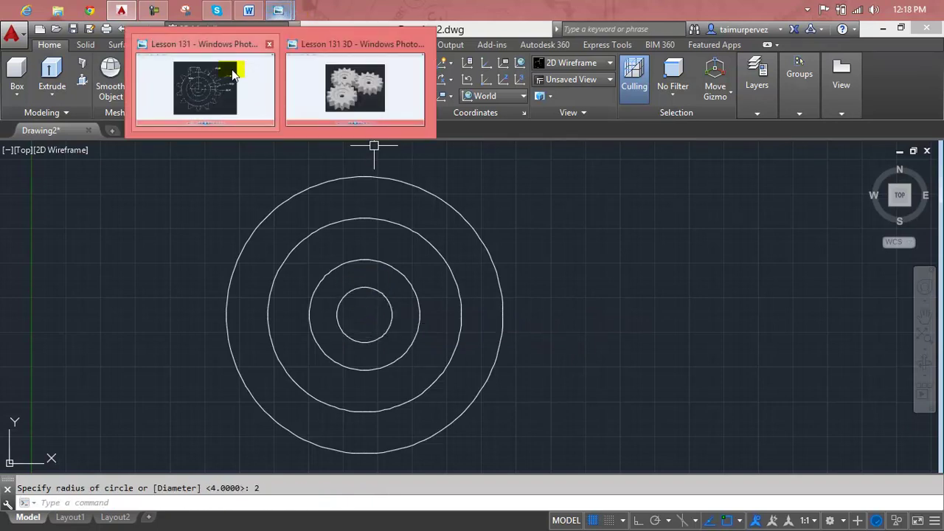
left_click(231, 69)
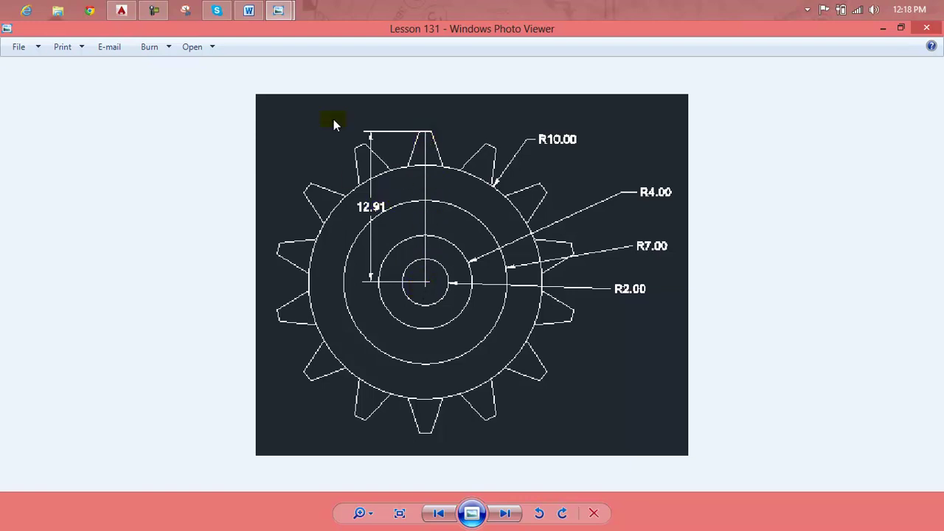
Start a line from the circles' centre, then cancel the unfinished attempt.
left_click(122, 10)
key("Escape")
type("l")
key("Return")
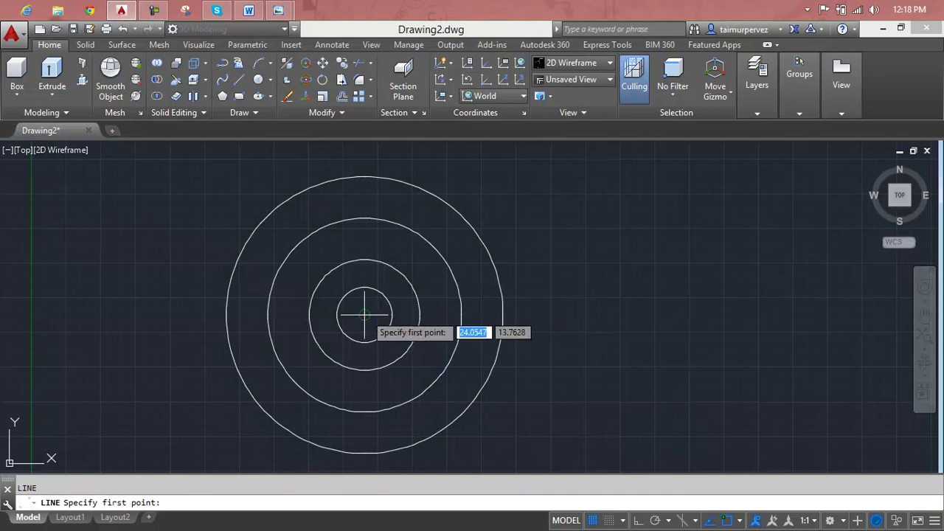
left_click(364, 315)
type("12.91")
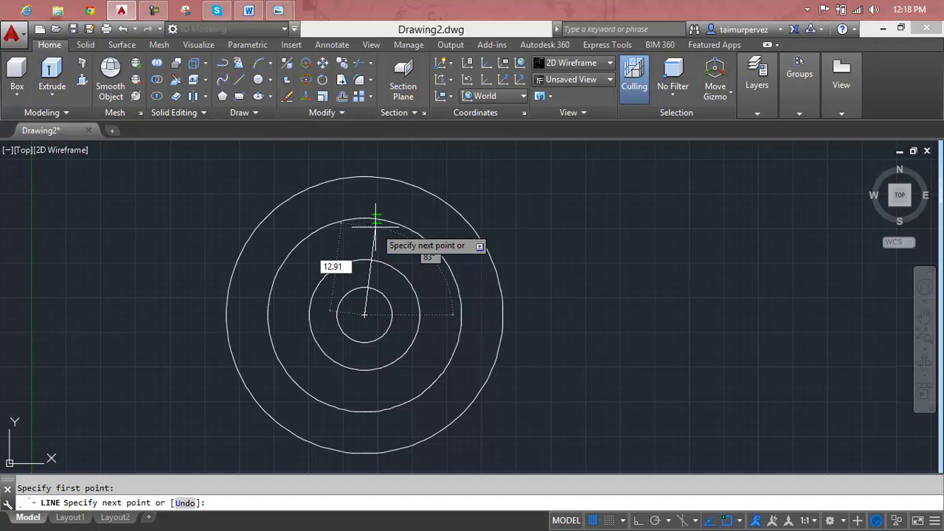
key("Escape")
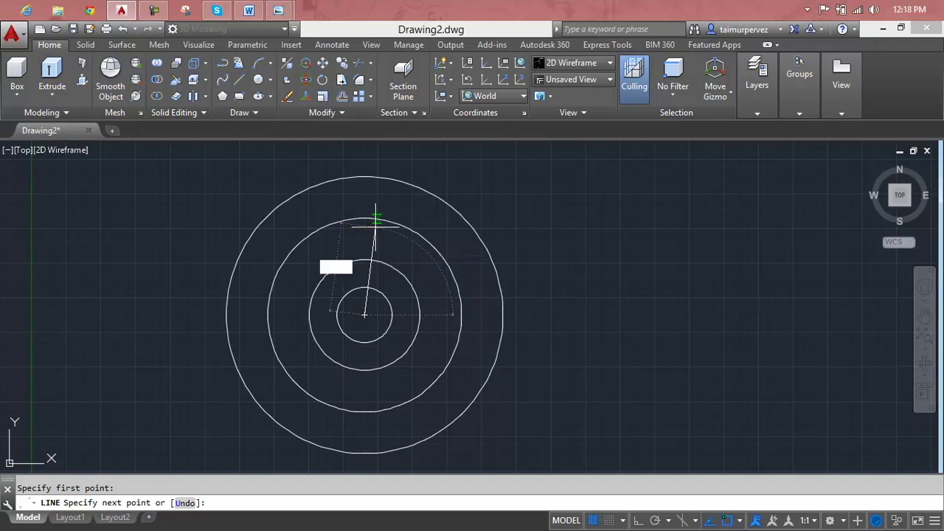
Draw a 12.91-long vertical line up from the circles' centre with Ortho on.
type("l")
key("Return")
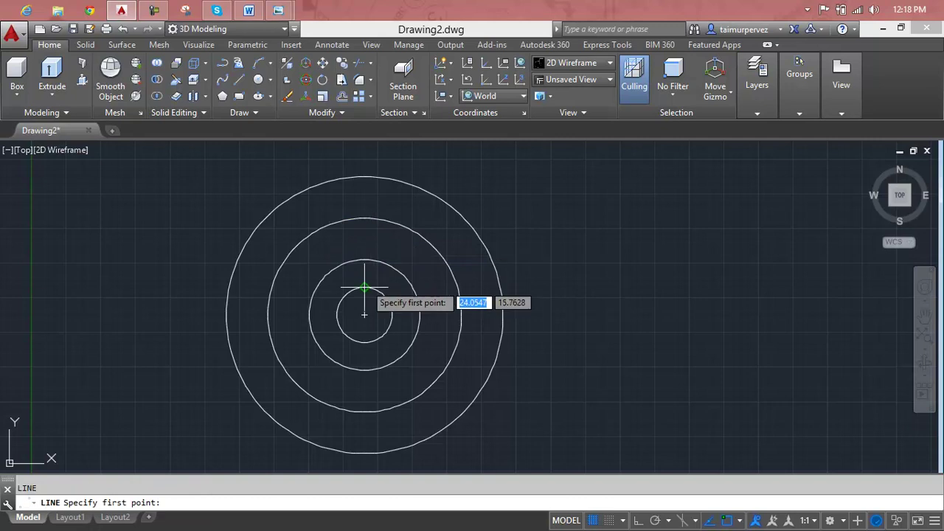
left_click(364, 315)
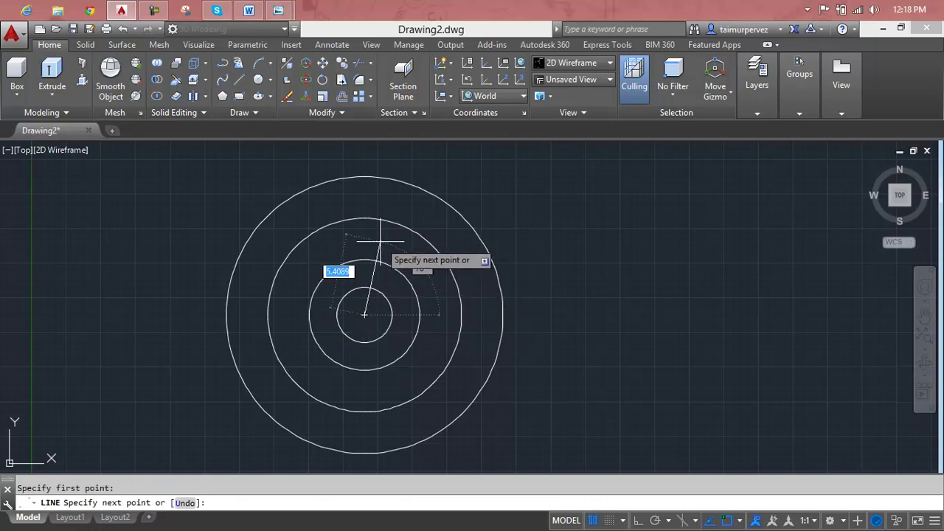
key("F8")
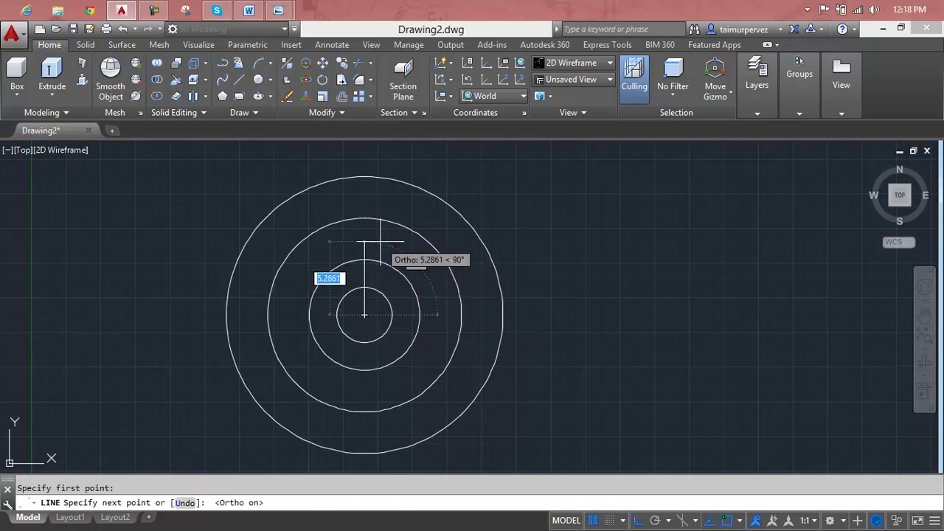
type("12.91")
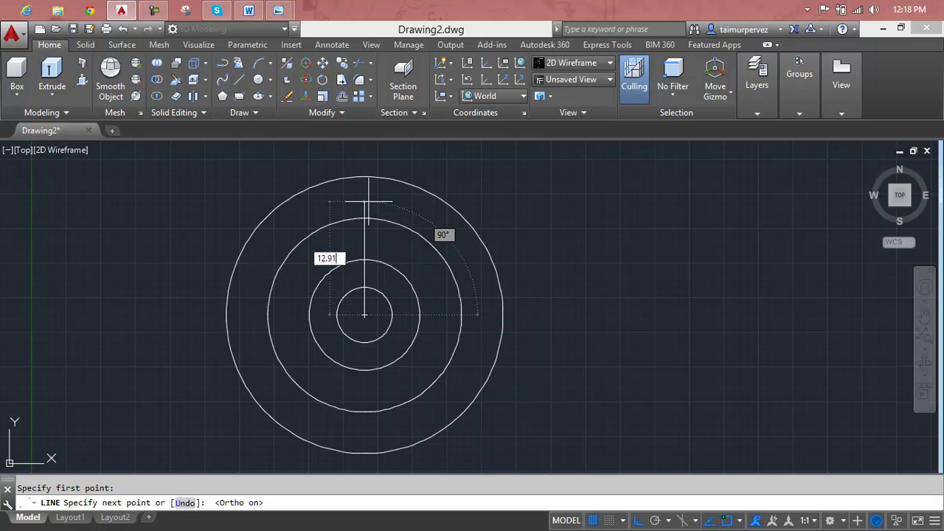
key("Return")
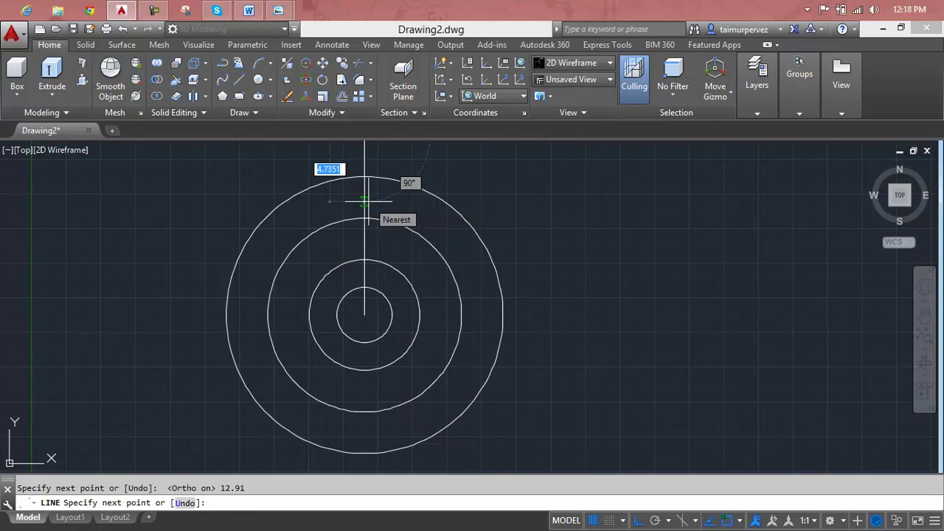
key("Escape")
scroll(369, 200, "down", 2)
mouse_move(370, 183)
middle_mouse_down()
mouse_move(373, 193)
mouse_move(333, 239)
middle_mouse_up()
scroll(327, 239, "up", 4)
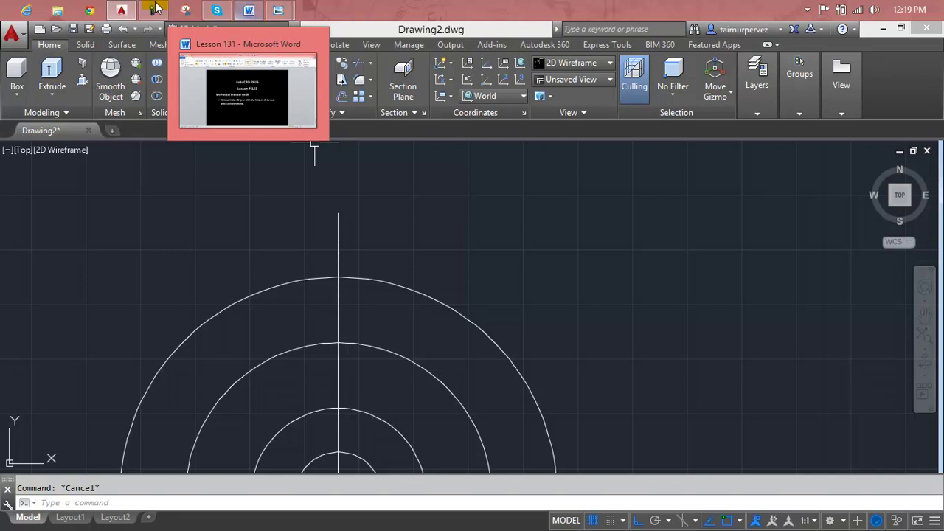
mouse_move(278, 11)
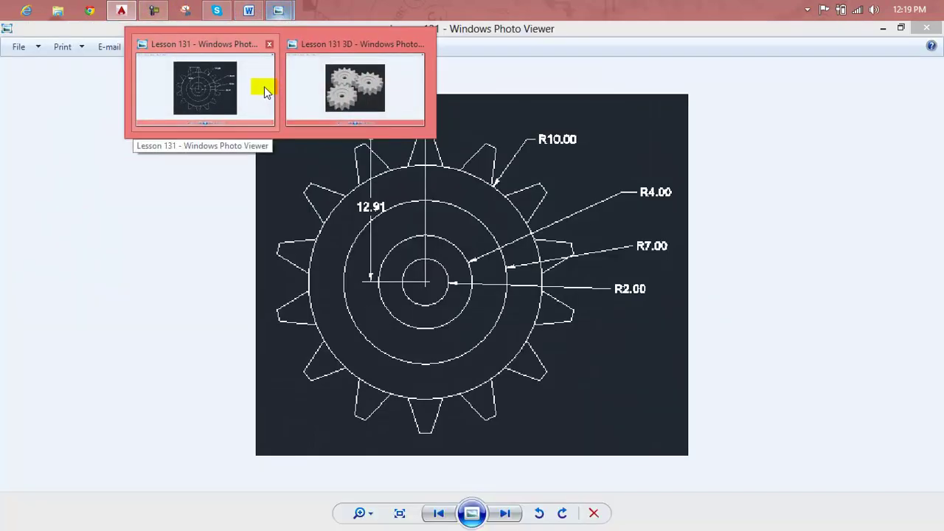
left_click(263, 85)
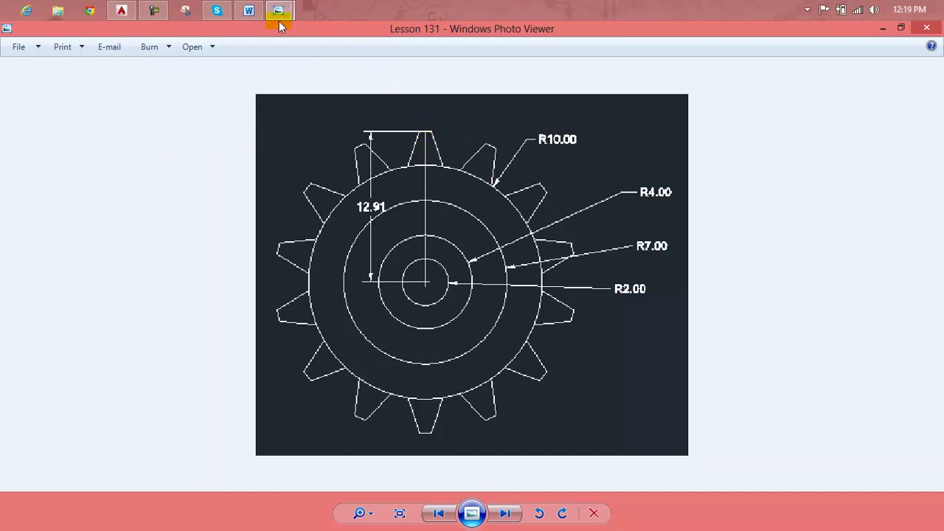
Start an offset of the vertical line at distance 2, then abandon it.
left_click(122, 9)
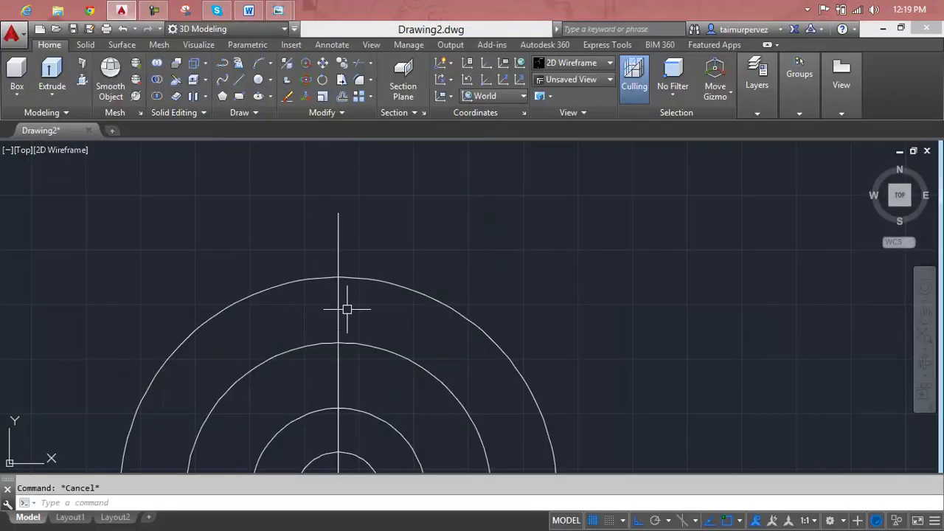
type("o")
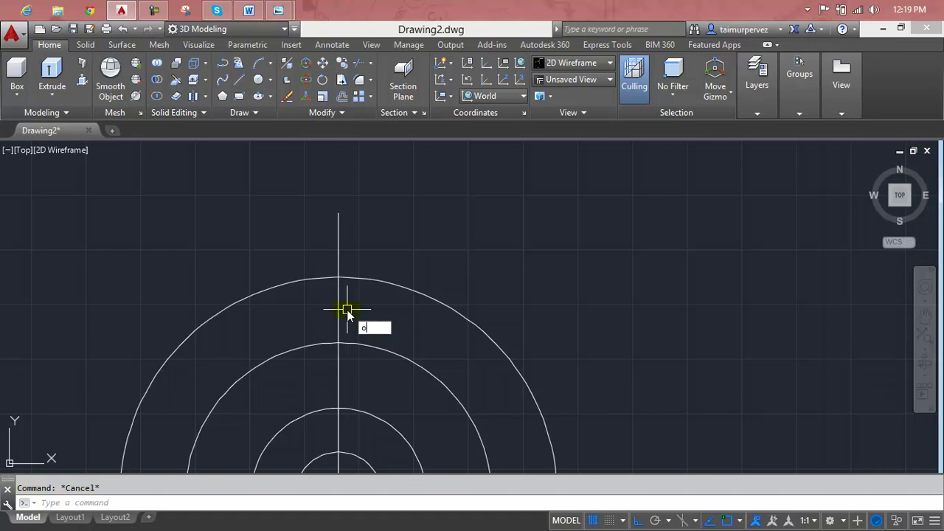
key("Return")
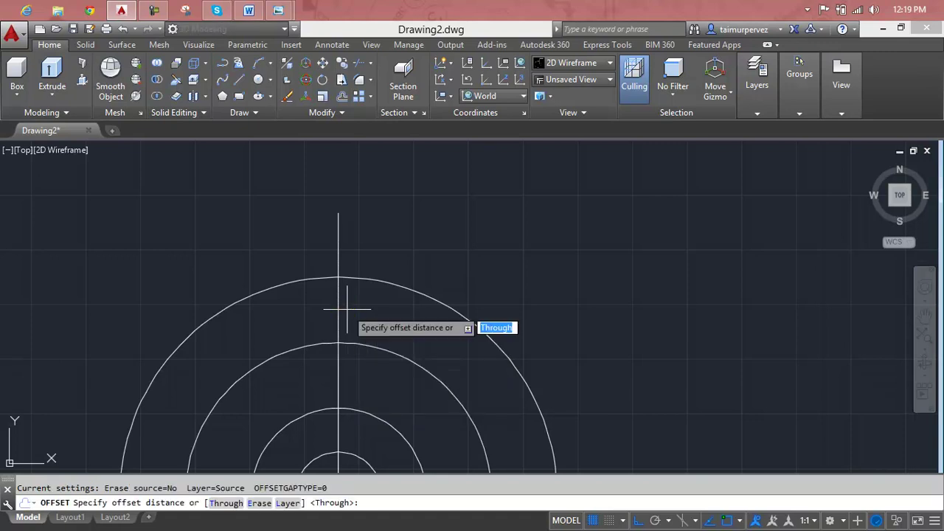
type("2")
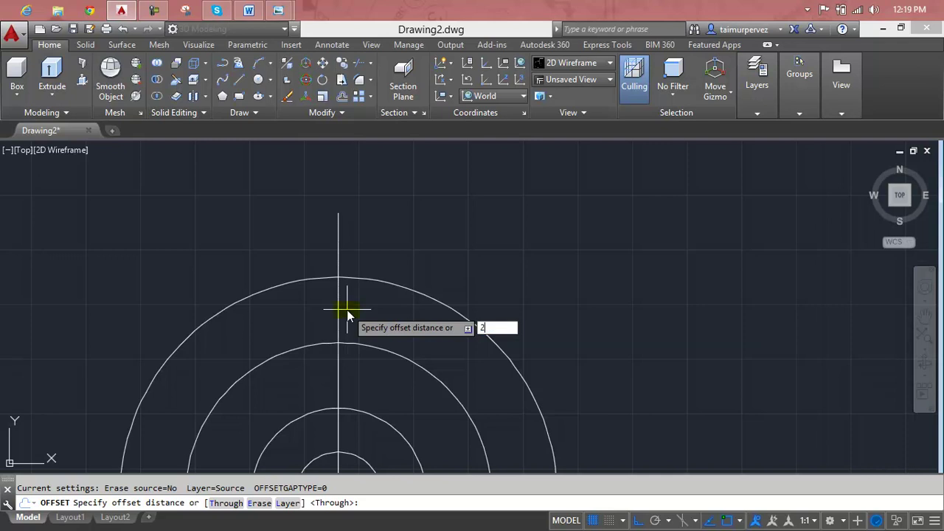
key("Return")
left_click(339, 262)
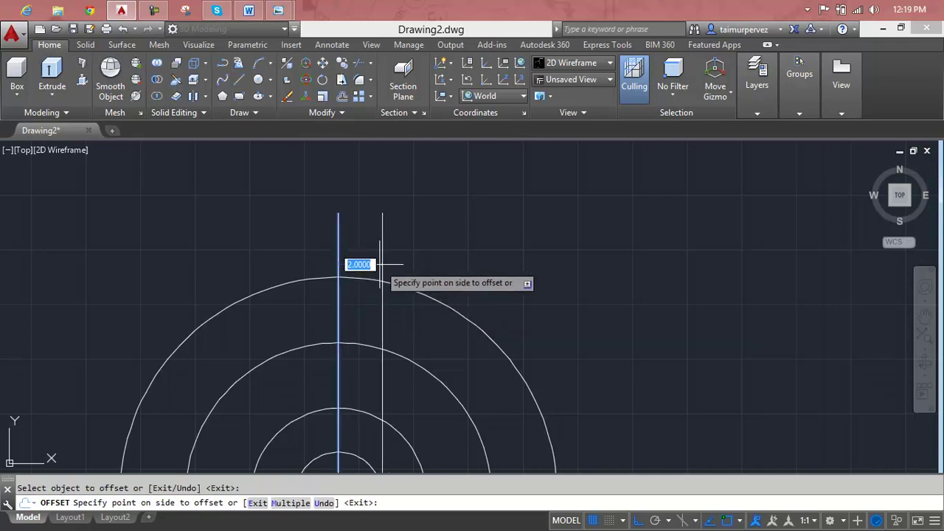
key("Escape")
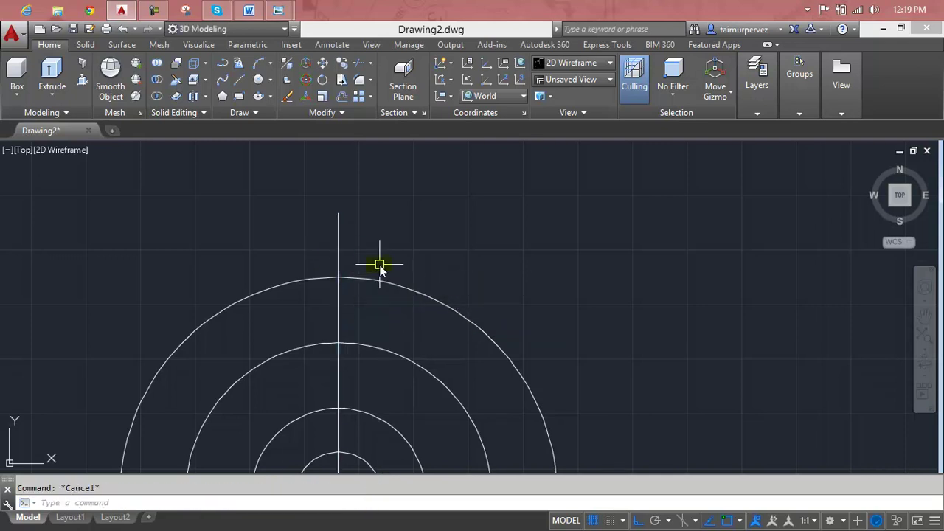
Offset the vertical line 1 unit to the right and to the left.
key("Return")
type("1")
key("Return")
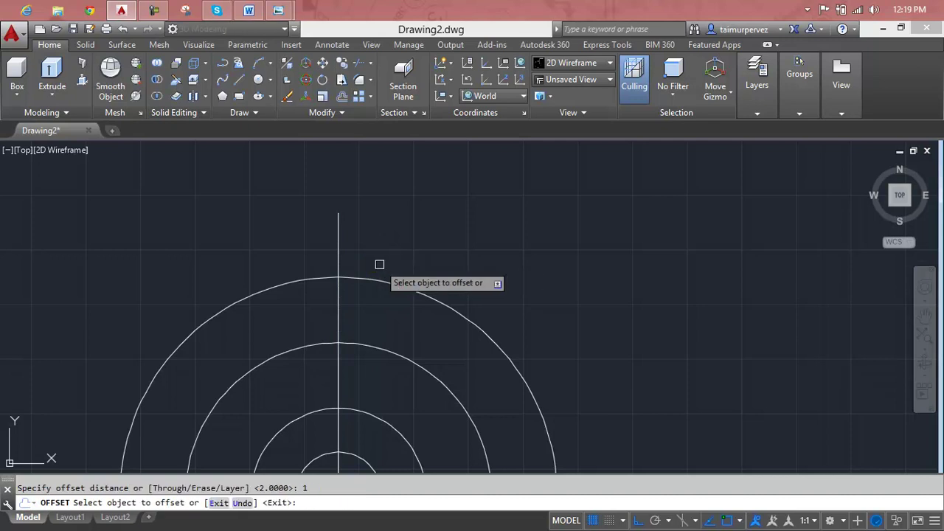
left_click(341, 248)
left_click(352, 253)
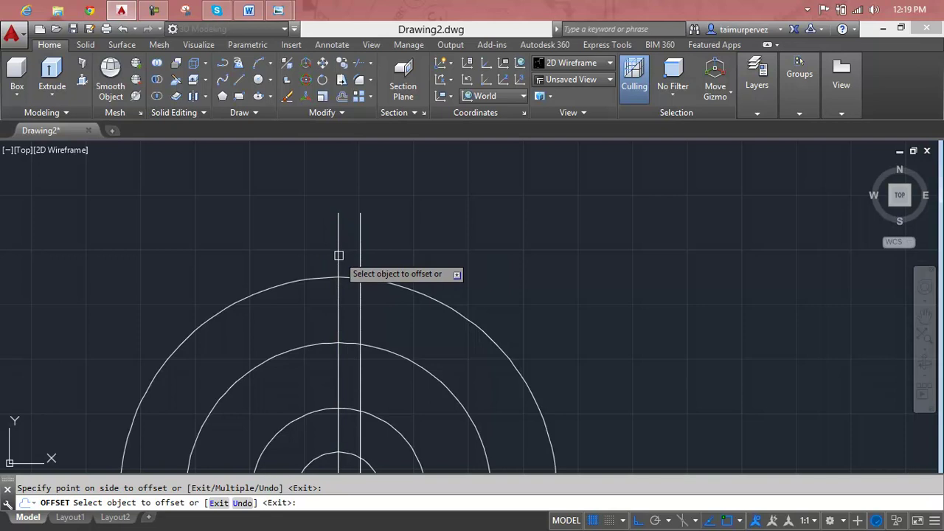
left_click(339, 256)
left_click(323, 254)
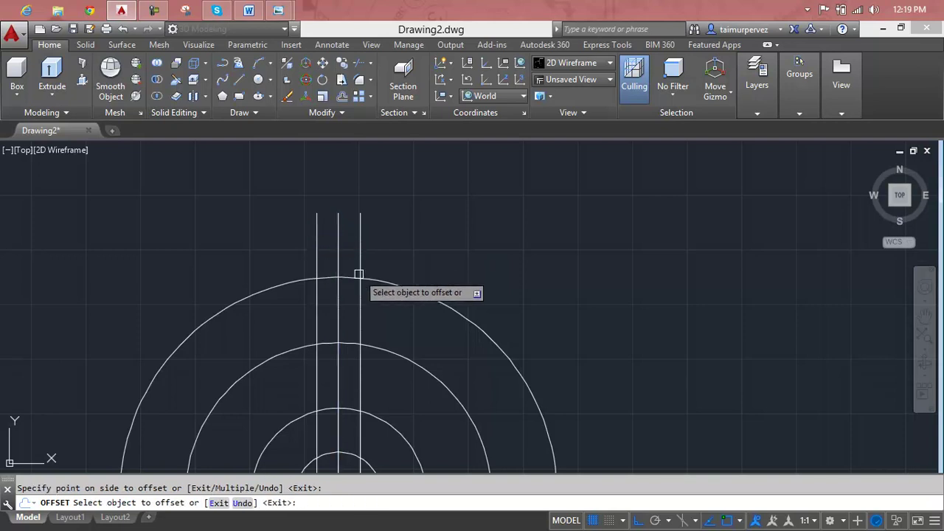
key("Escape")
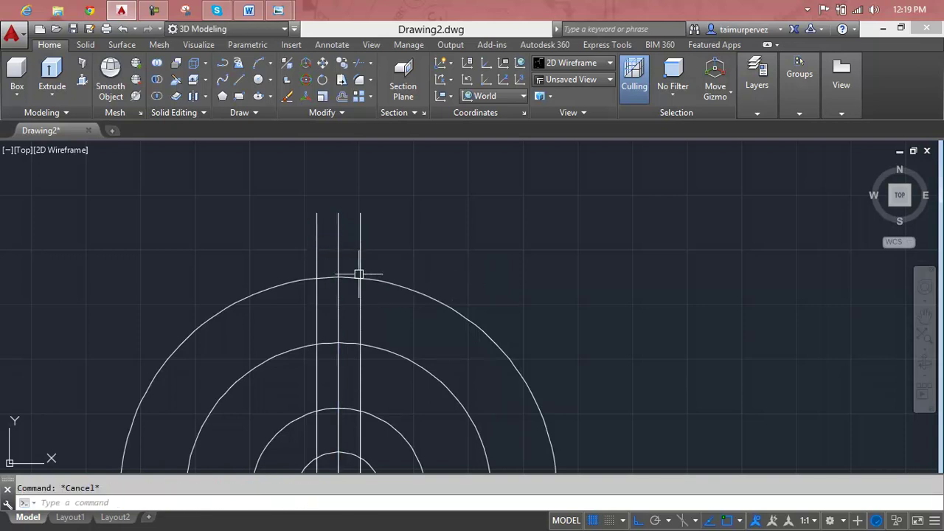
type("o")
Offset the vertical line 0.5 units to the right and to the left.
key("Return")
type(".5")
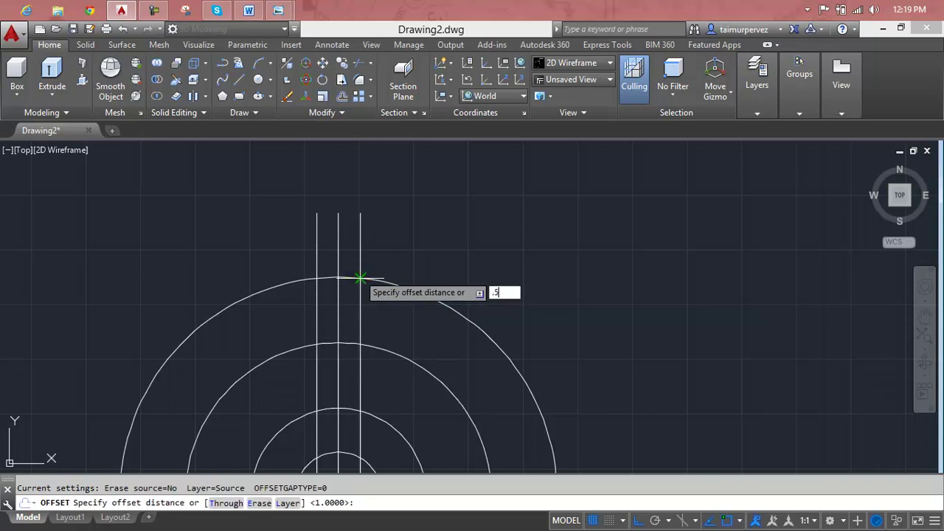
key("Return")
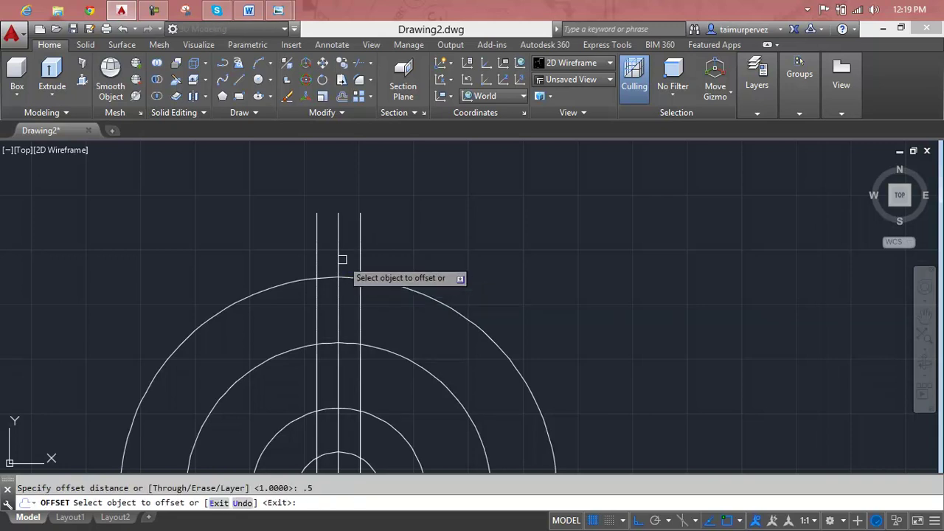
left_click(338, 256)
left_click(347, 258)
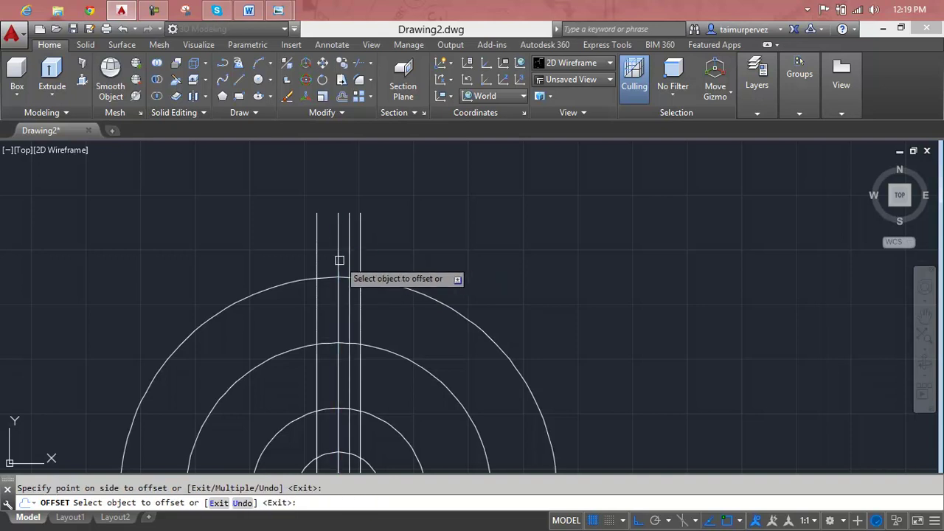
left_click(339, 258)
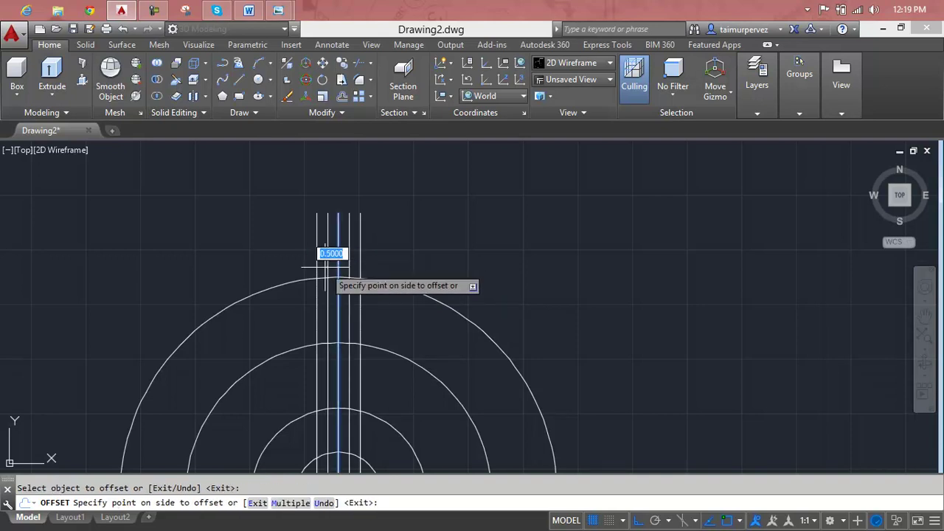
left_click(324, 266)
scroll(325, 267, "up", 2)
key("Escape")
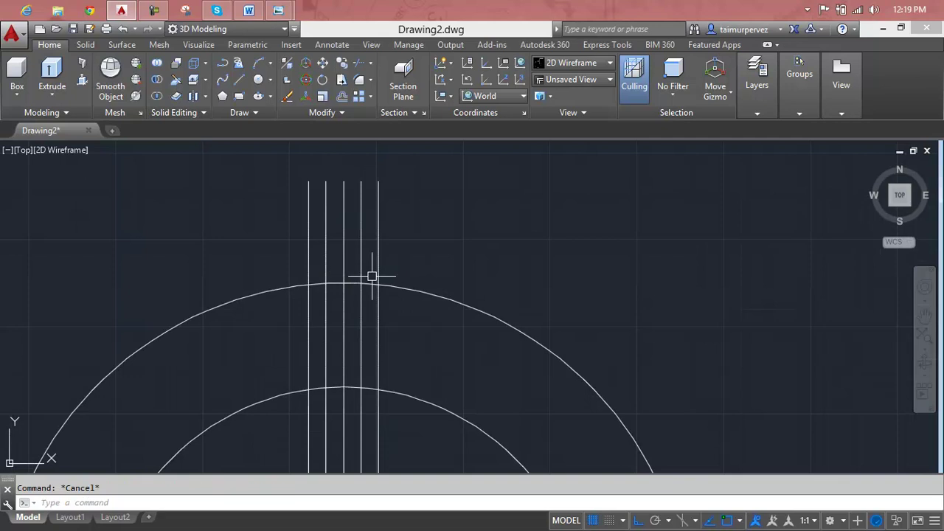
Draw both slanted tooth flanks from the outer guides at the R10 circle to the inner guides' tops.
type("l")
key("Return")
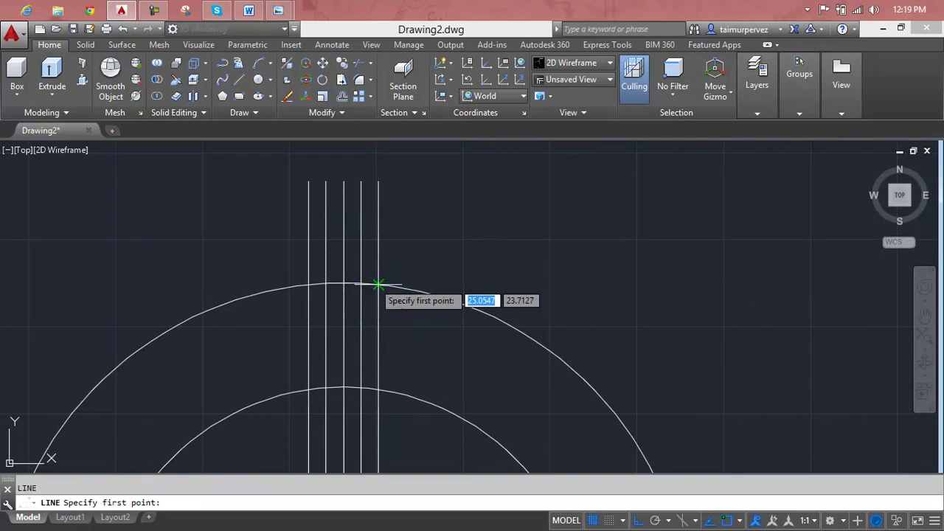
left_click(375, 283)
left_click(361, 185)
key("Return")
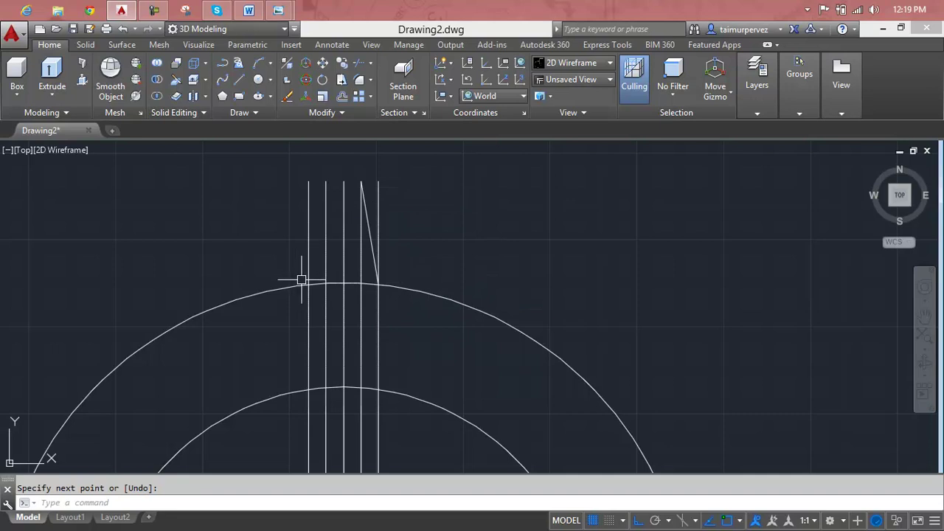
key("Return")
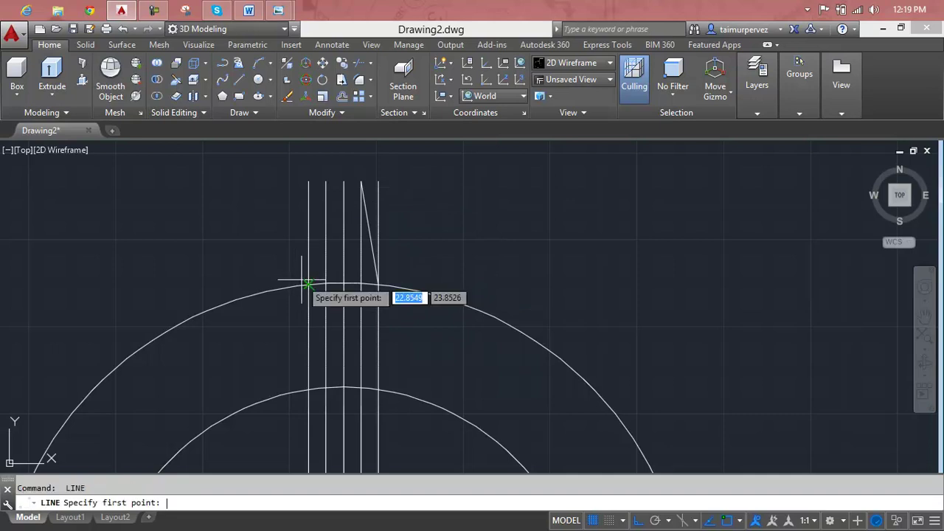
left_click(309, 284)
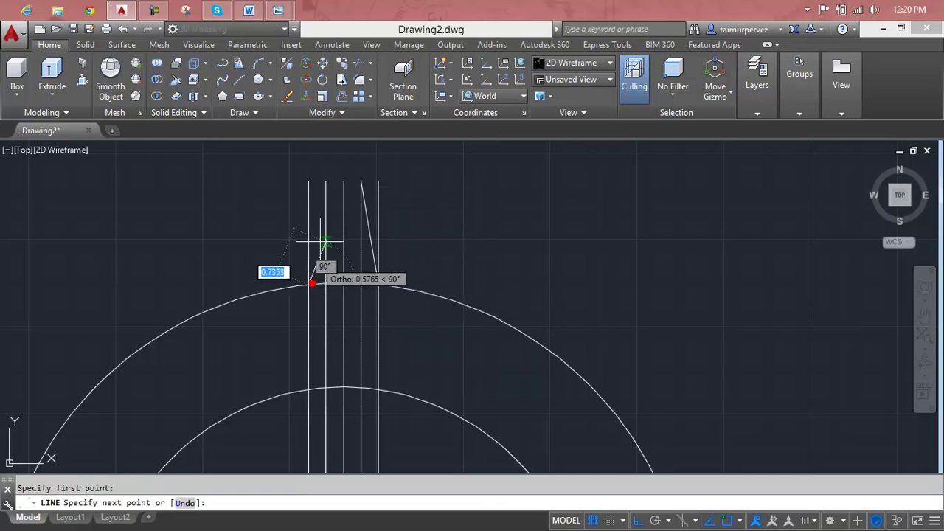
left_click(327, 183)
key("Return")
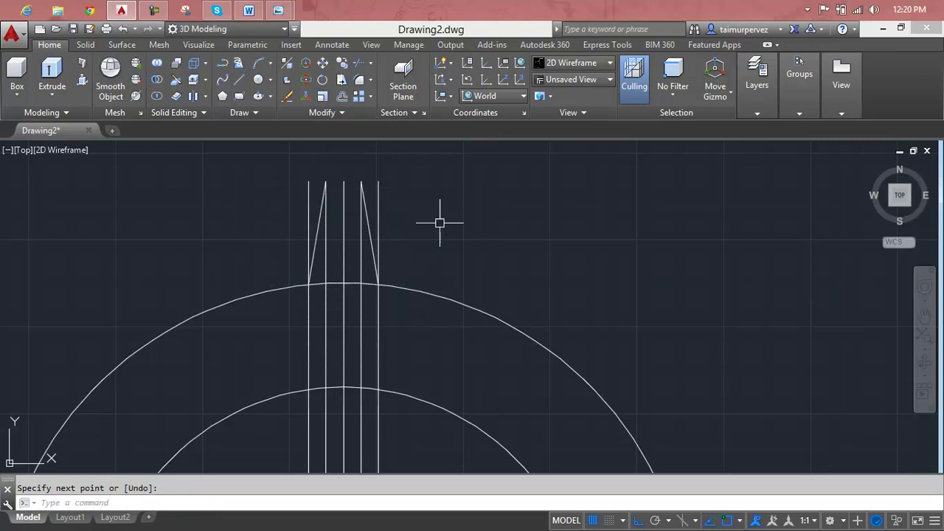
key("Escape")
Delete the centre and three other vertical guide lines.
left_click(343, 222)
key("Delete")
left_click(378, 218)
key("Delete")
left_click(361, 236)
key("Delete")
left_click(326, 238)
key("Delete")
left_click(302, 210)
Delete the leftover left guide line and draw the tooth's flat top line.
left_click(304, 201)
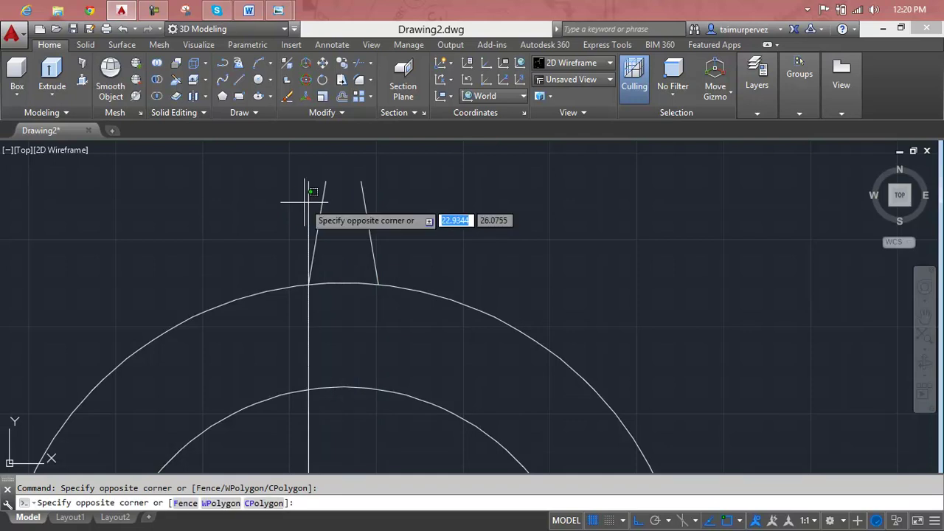
left_click(312, 206)
key("Delete")
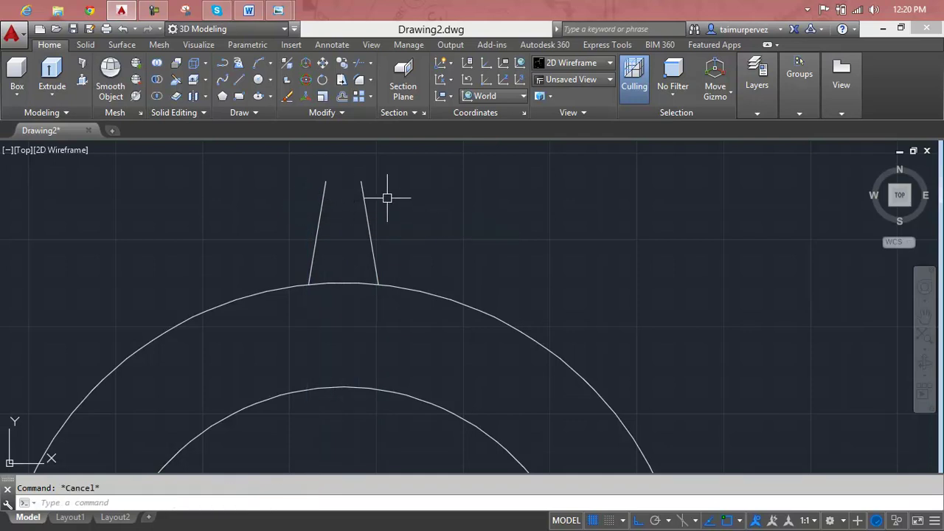
key("Return")
left_click(361, 181)
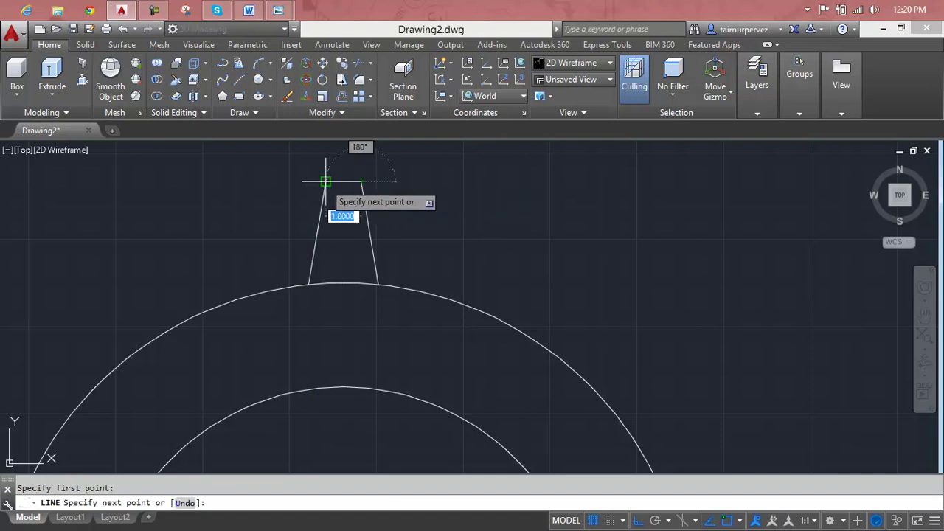
left_click(325, 181)
key("Return")
scroll(427, 234, "down", 3)
key("Escape")
scroll(402, 237, "up", 2)
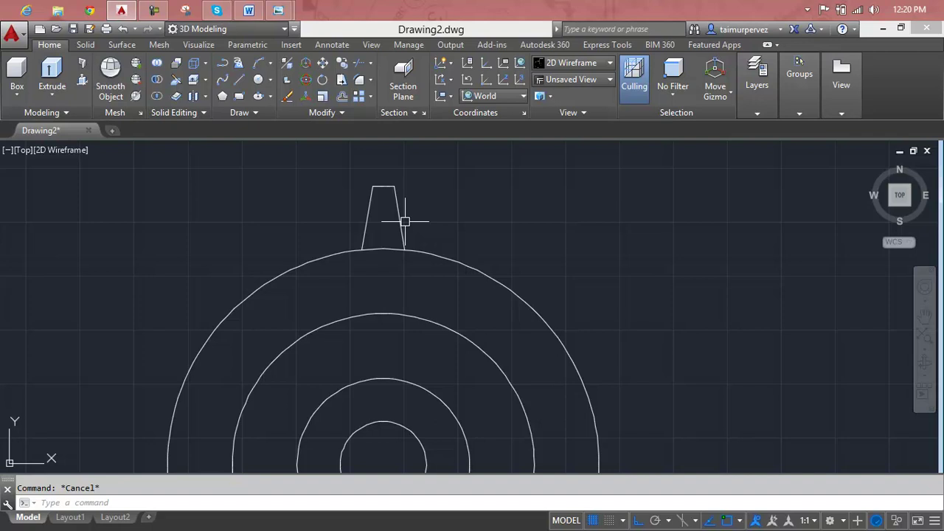
type("l")
Join the two tooth flanks and the top line into one polyline.
key("Return")
left_click(421, 203)
left_click(341, 213)
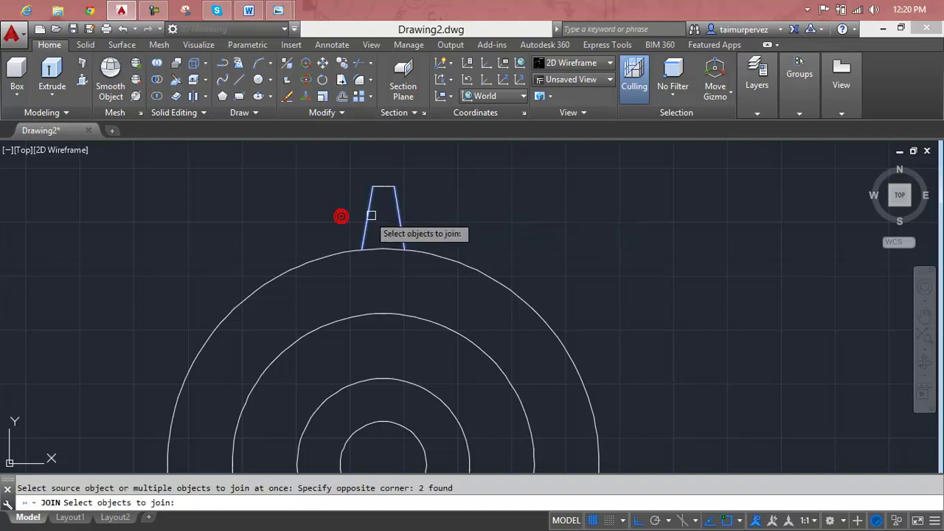
left_click(385, 190)
key("Return")
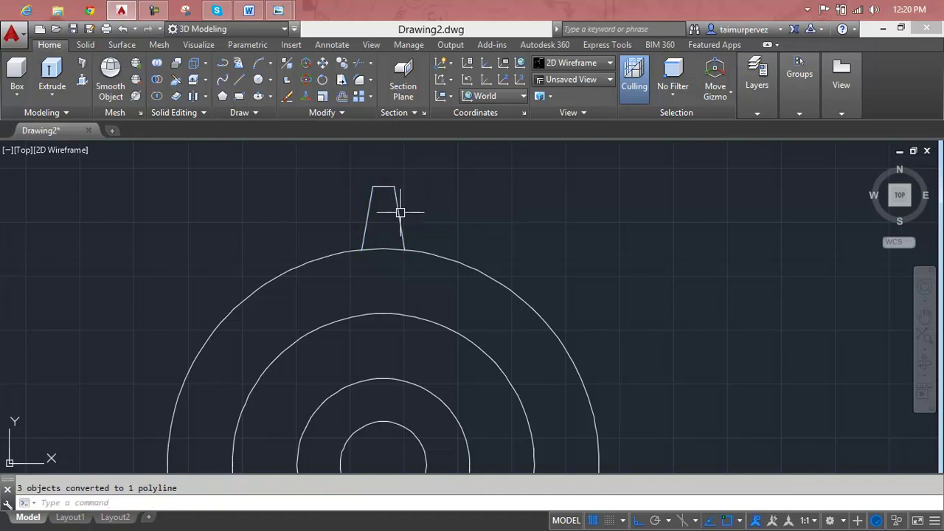
Polar-array the joined tooth with AR into 23 copies about the circles' centre.
left_click(400, 213)
key("Escape")
scroll(445, 254, "down", 2)
scroll(444, 254, "down", 2)
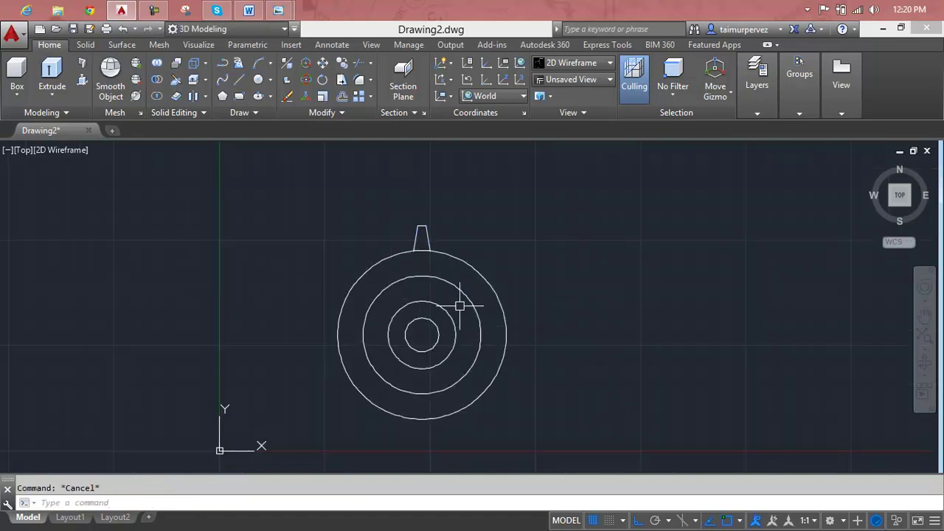
type("ar")
key("Return")
left_click(429, 234)
key("Return")
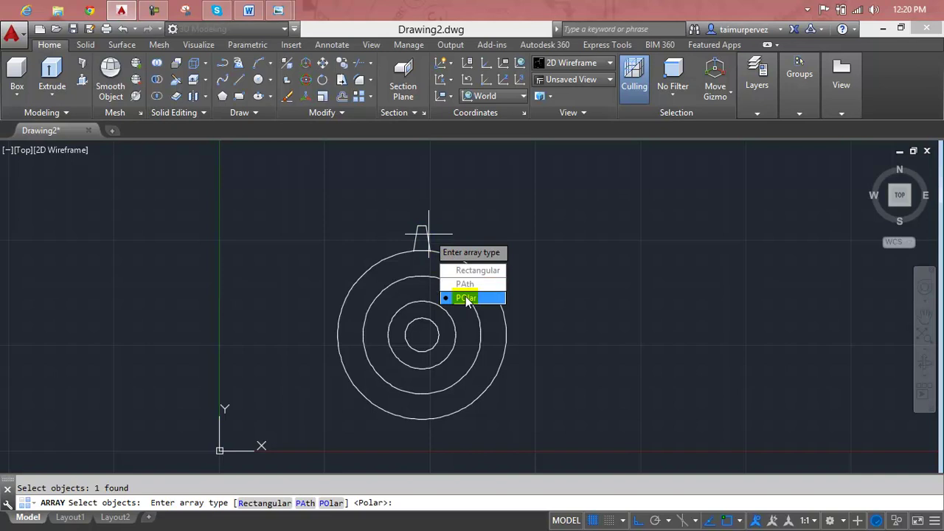
left_click(459, 297)
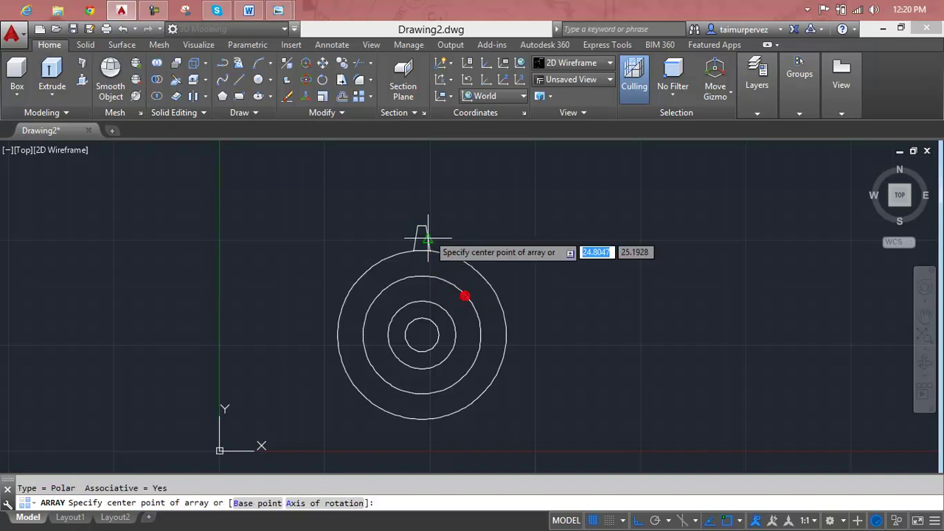
left_click(421, 335)
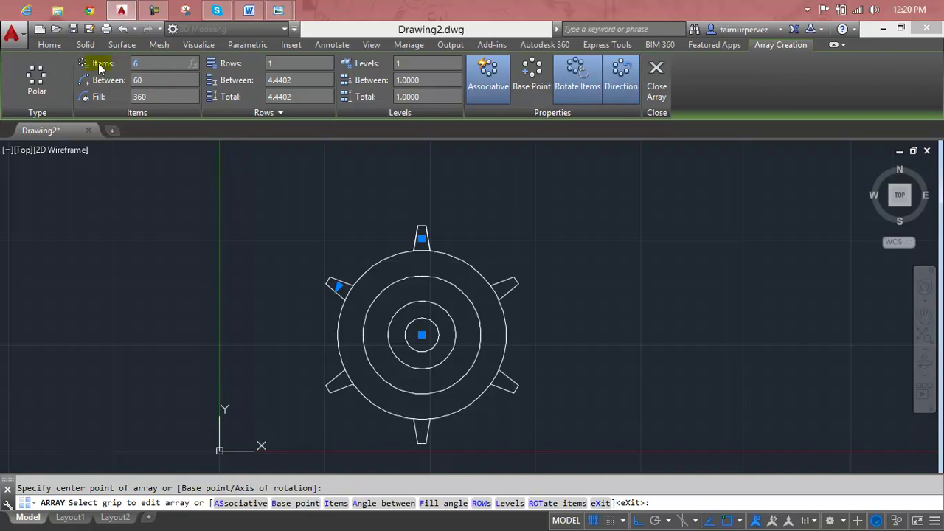
type("23")
key("Return")
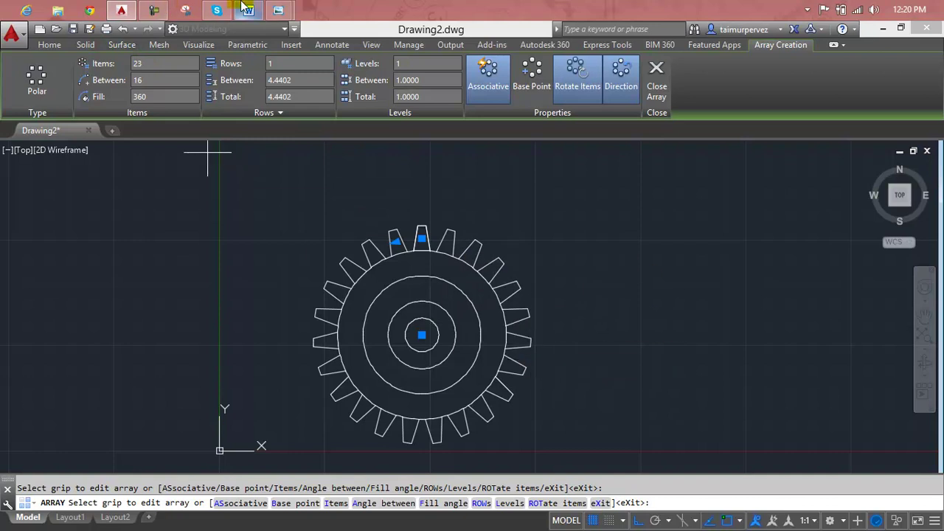
mouse_move(249, 11)
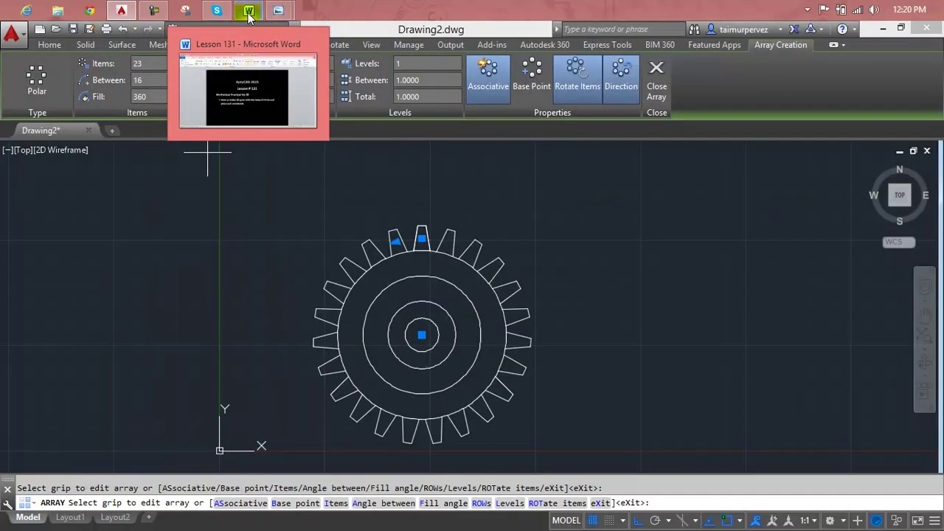
left_click(249, 12)
mouse_move(122, 10)
left_click(138, 12)
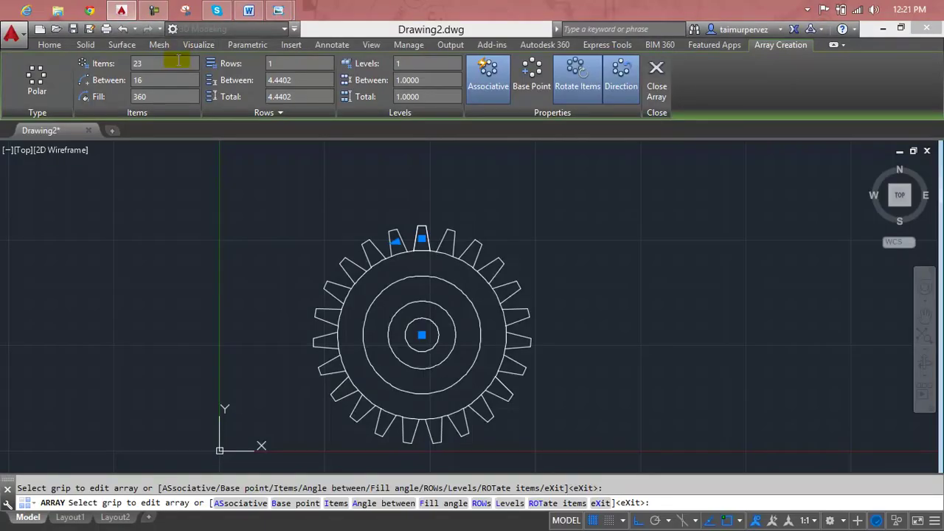
Set the polar array to 20 teeth and close the array.
type("20")
key("Return")
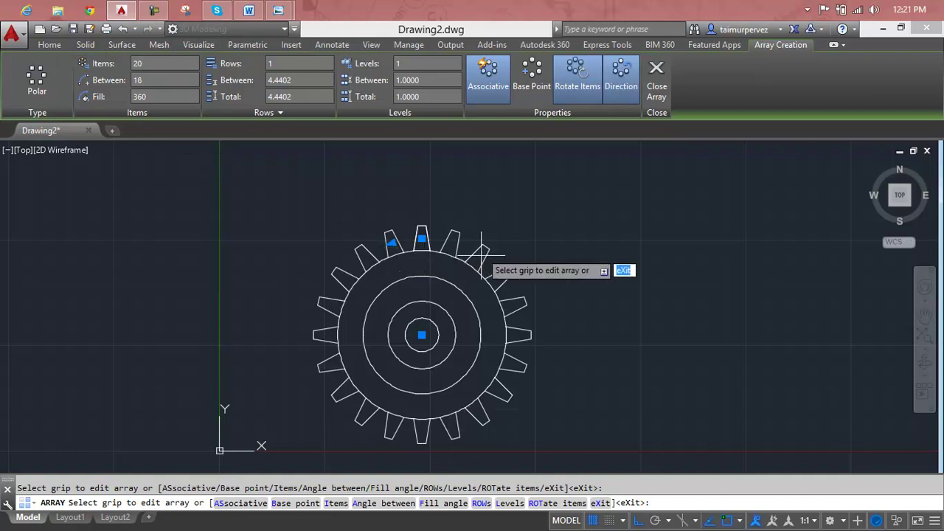
scroll(432, 254, "up", 4)
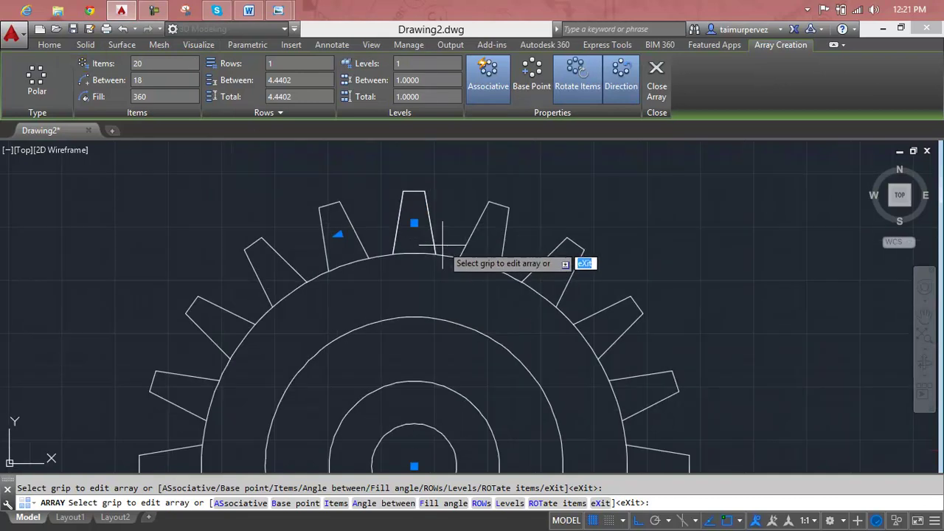
left_click(657, 77)
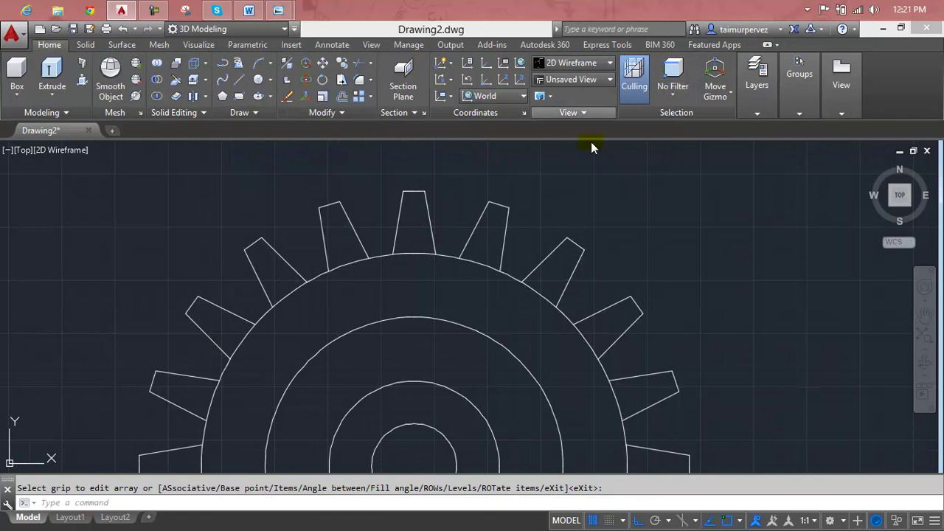
Start TRIM with all edges as cutting boundaries.
key("Escape")
type("tr")
key("Return")
key("Return")
Trim away the outer-circle arcs under the top teeth.
left_click(444, 255)
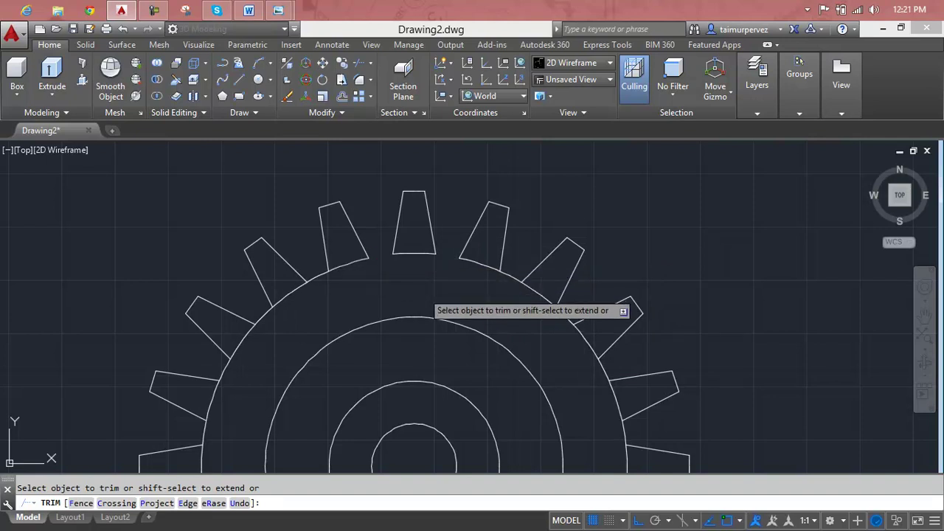
left_click(484, 260)
left_click(421, 256)
left_click(359, 262)
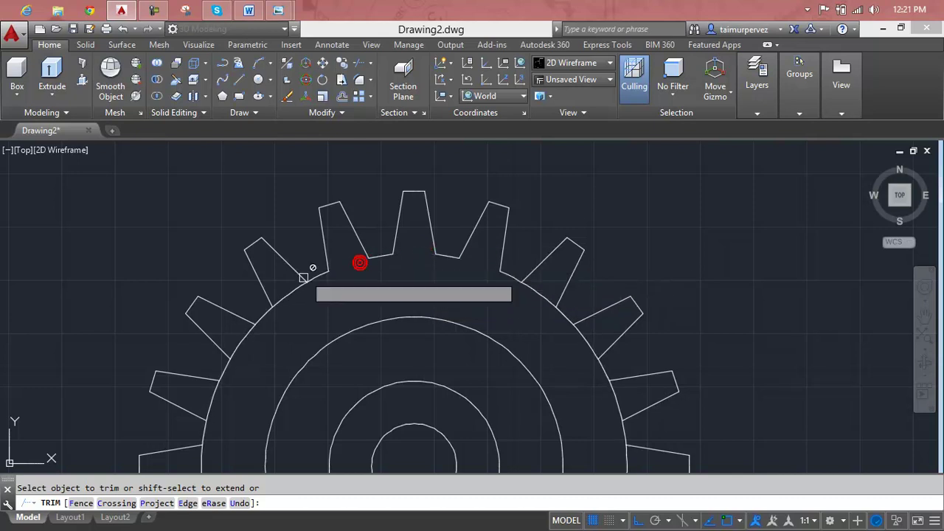
Trim the remaining arcs under the left, lower and right-side teeth.
scroll(244, 330, "down", 2)
scroll(244, 330, "down", 2)
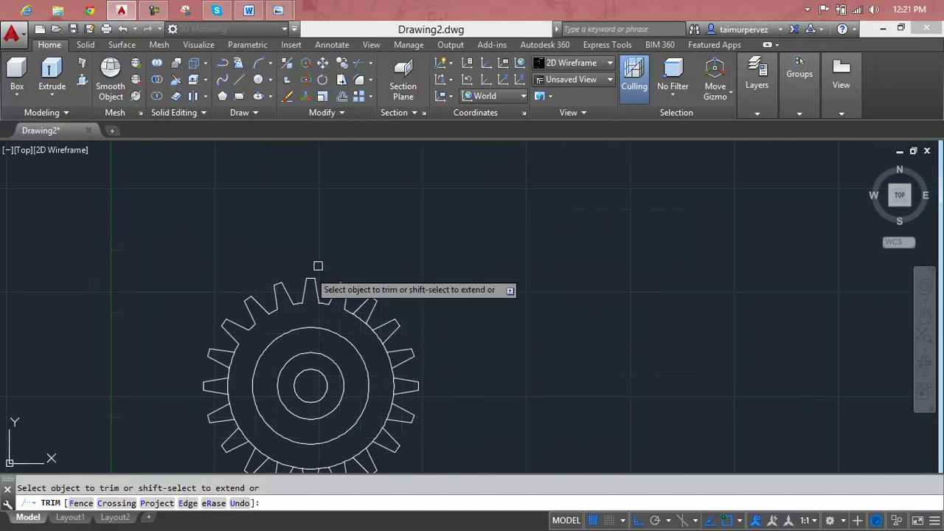
middle_click_drag(329, 306, 502, 210)
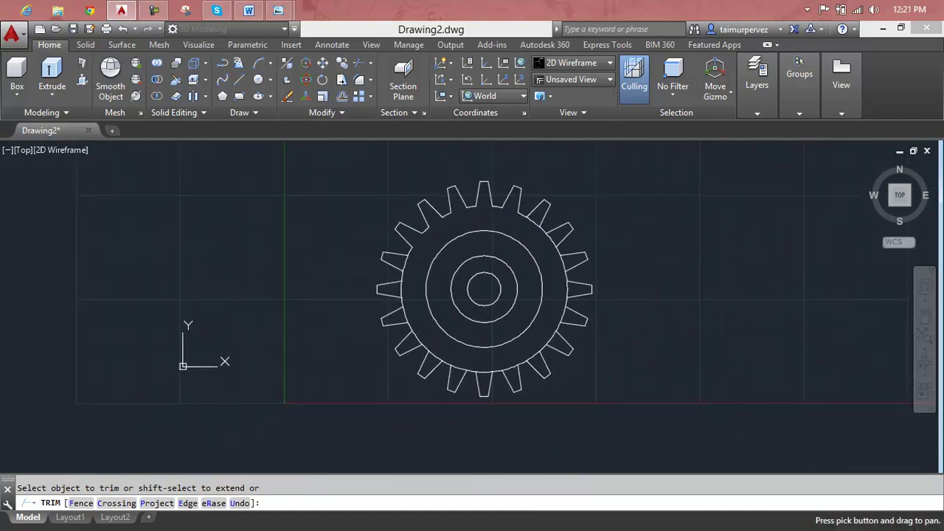
left_click(403, 288)
left_click(419, 336)
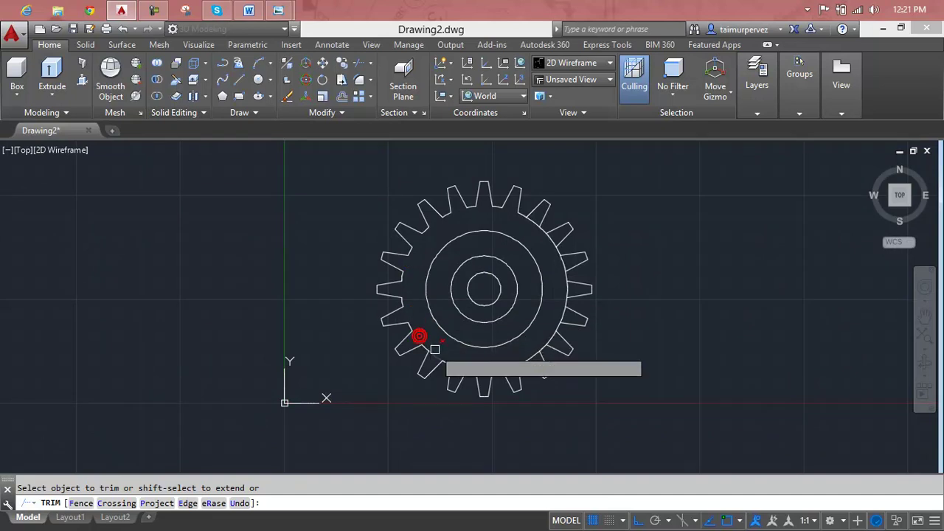
left_click(458, 364)
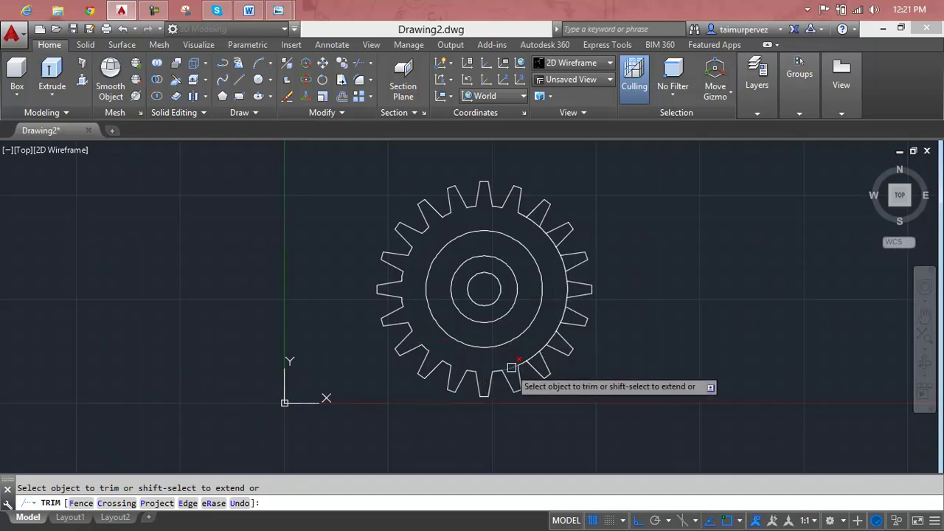
left_click(552, 335)
left_click(552, 337)
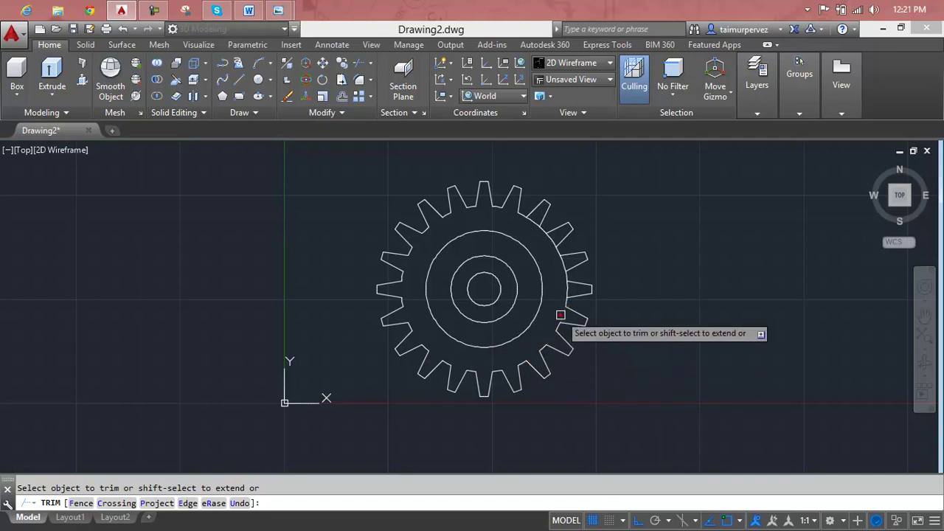
left_click(559, 258)
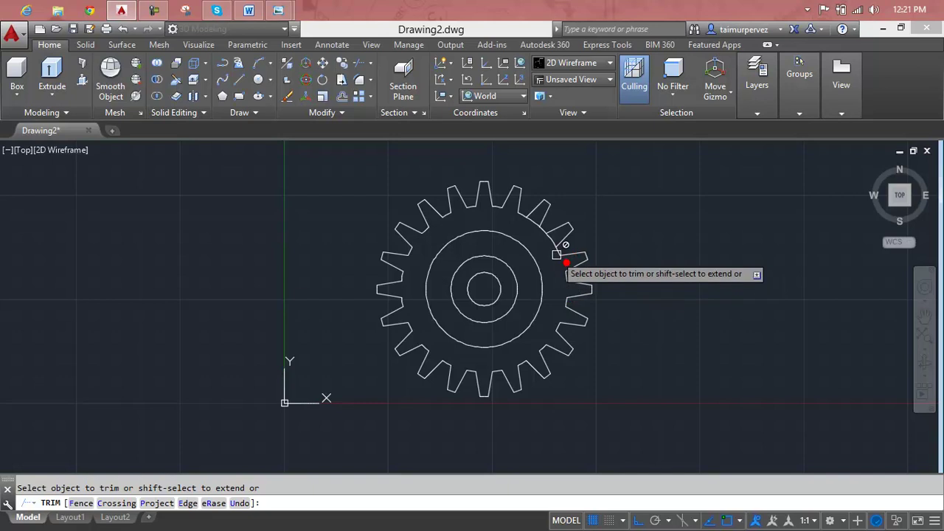
left_click(554, 243)
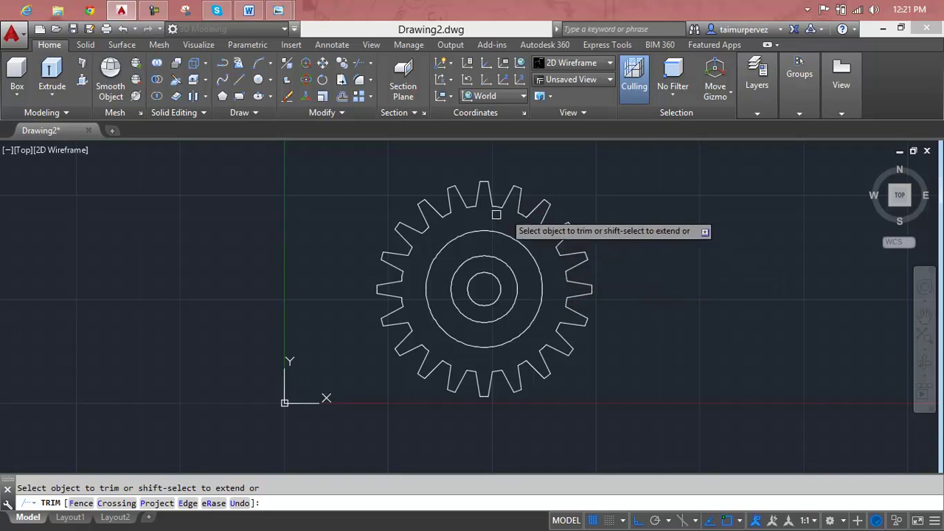
End trimming and try joining the whole gear outline with JOIN.
key("Escape")
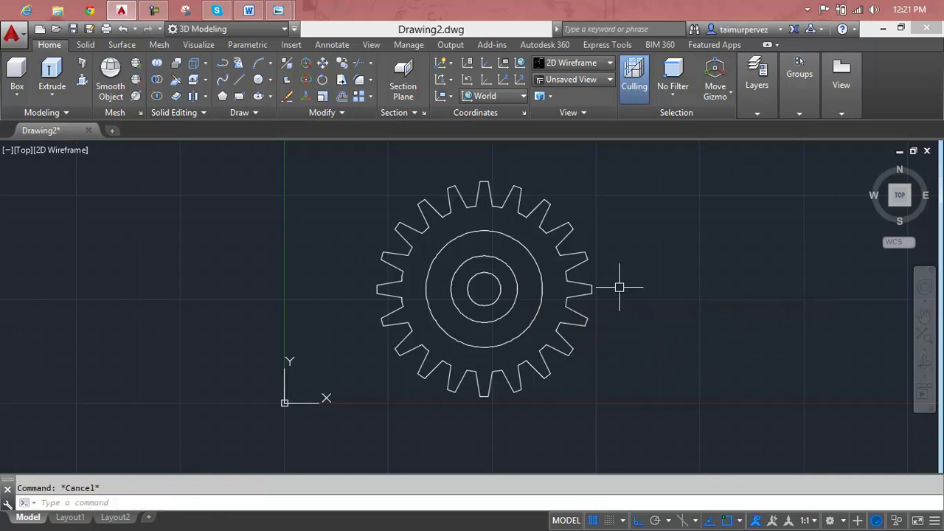
scroll(620, 288, "down", 2)
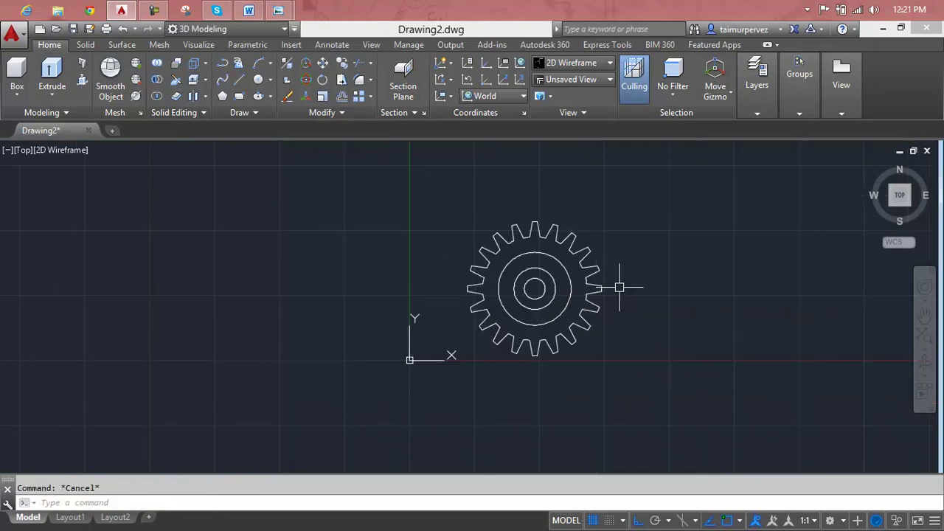
type("j")
key("Return")
left_click(860, 195)
left_click(444, 386)
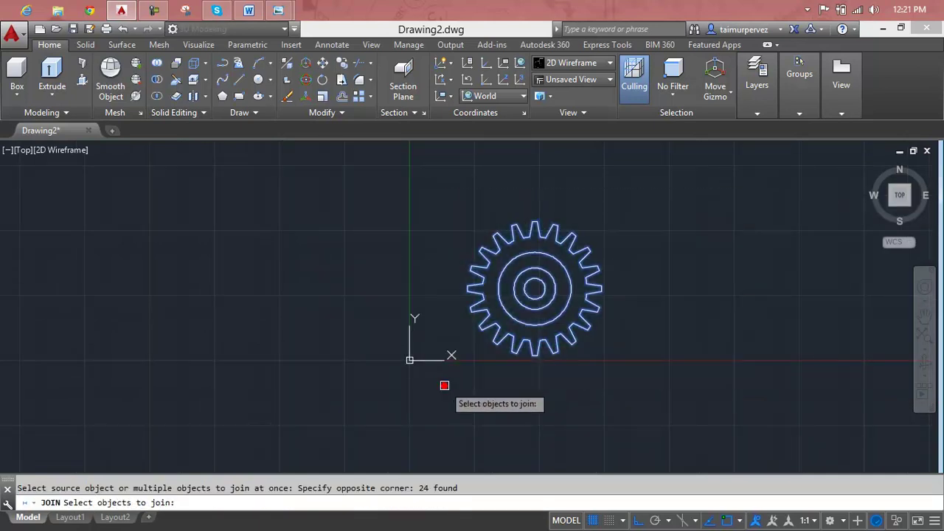
key("Return")
Switch to an angled isometric view of the gear outline.
left_click(517, 233)
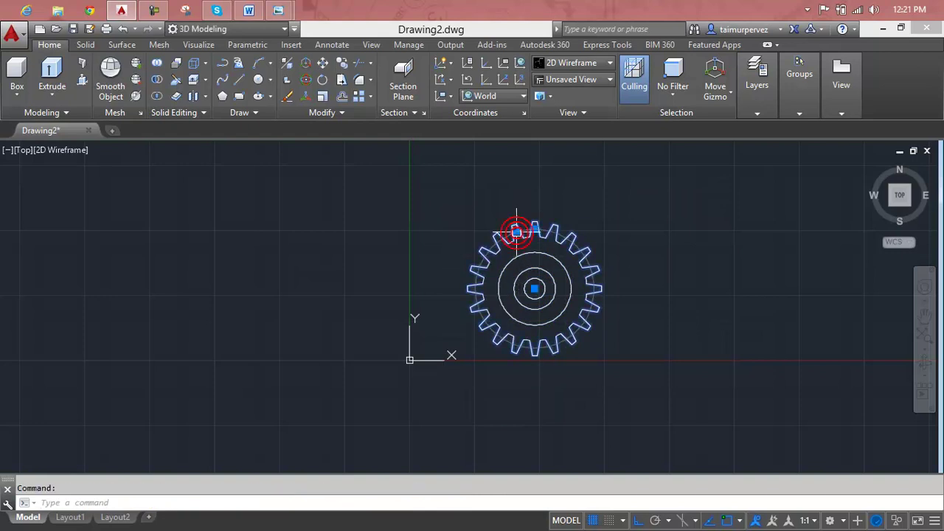
key("Escape")
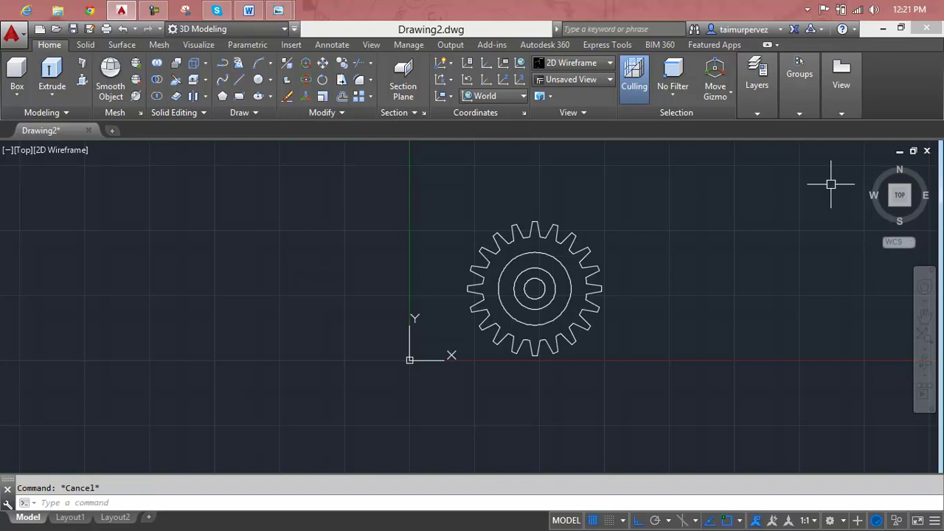
left_click(870, 169)
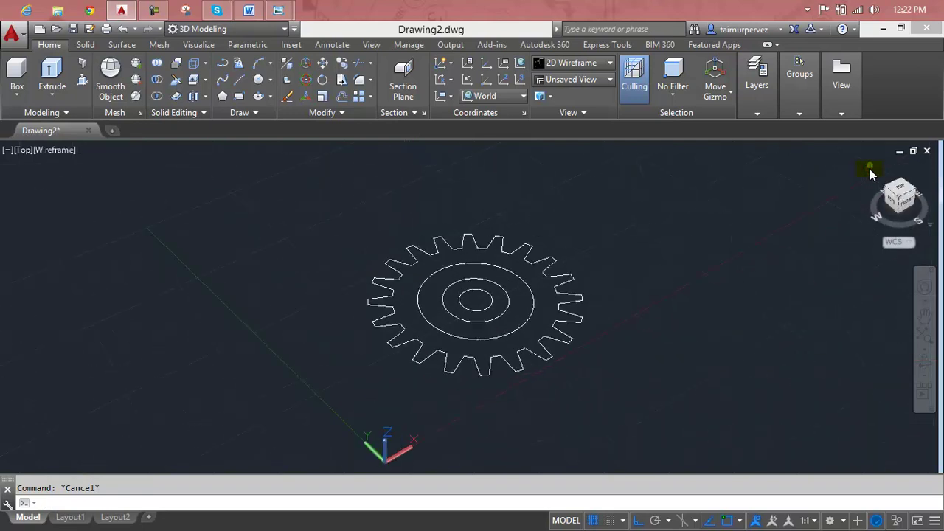
Press-pull the gear area up to a height of 4.
scroll(469, 310, "up", 2)
left_click(82, 80)
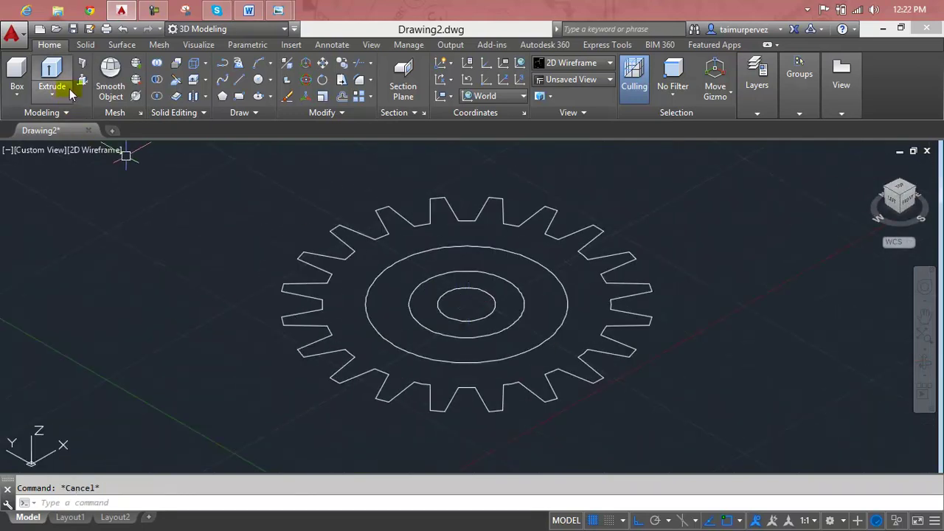
left_click(454, 229)
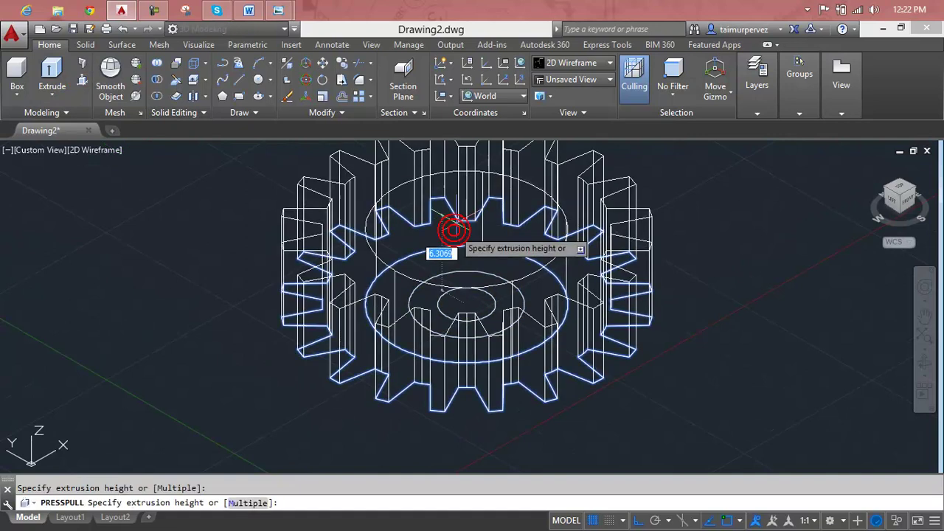
scroll(458, 221, "down", 3)
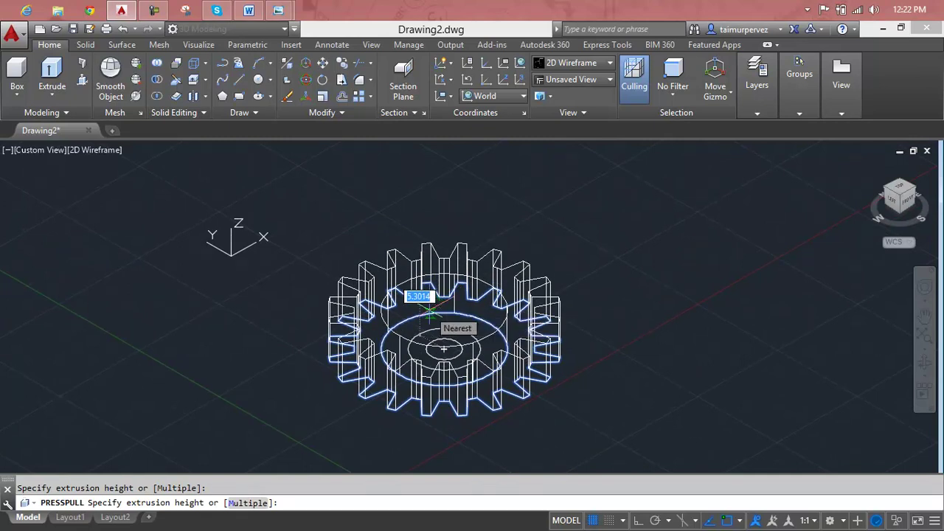
type("4")
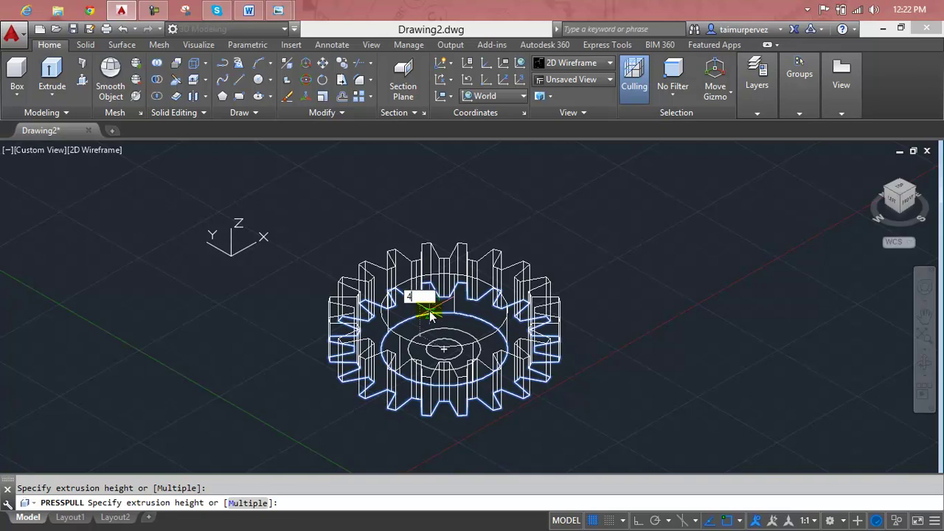
key("Return")
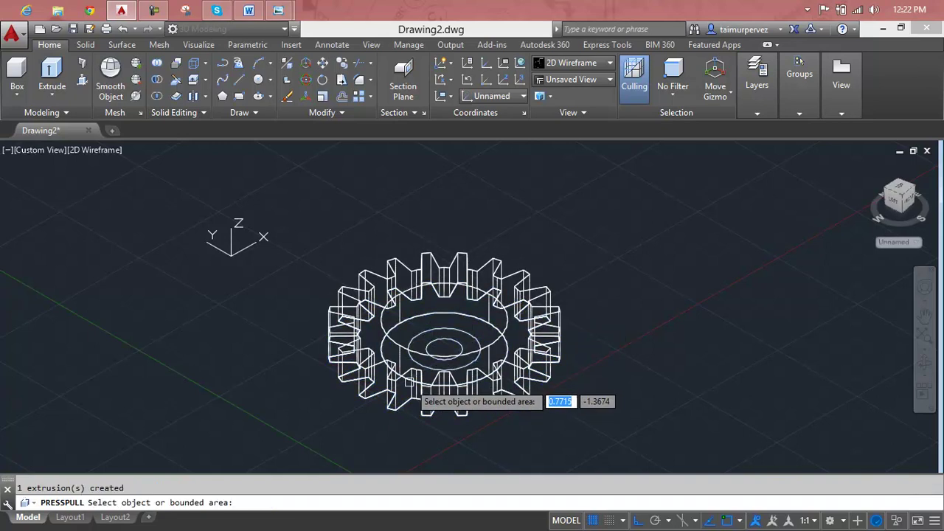
Extrude another gear region, setting its height with a click.
middle_click_drag(435, 430, 455, 249, "shift")
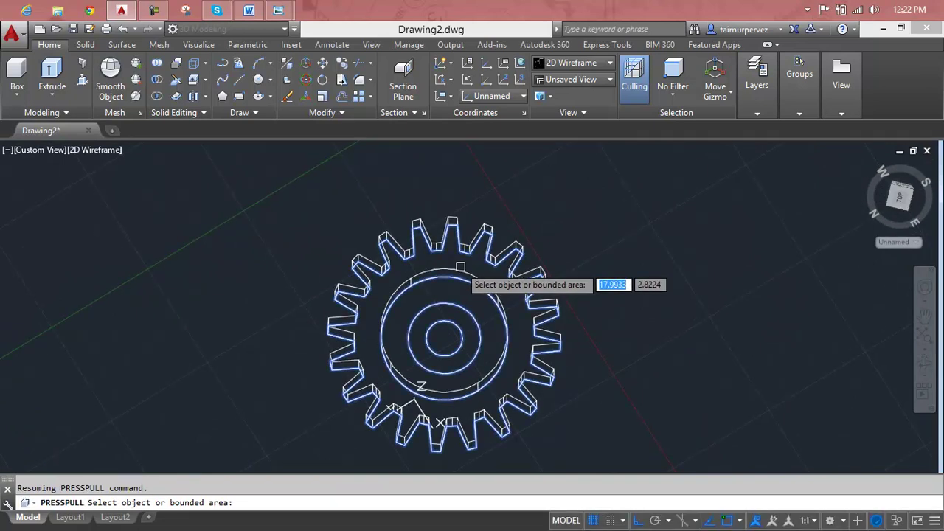
left_click(450, 270)
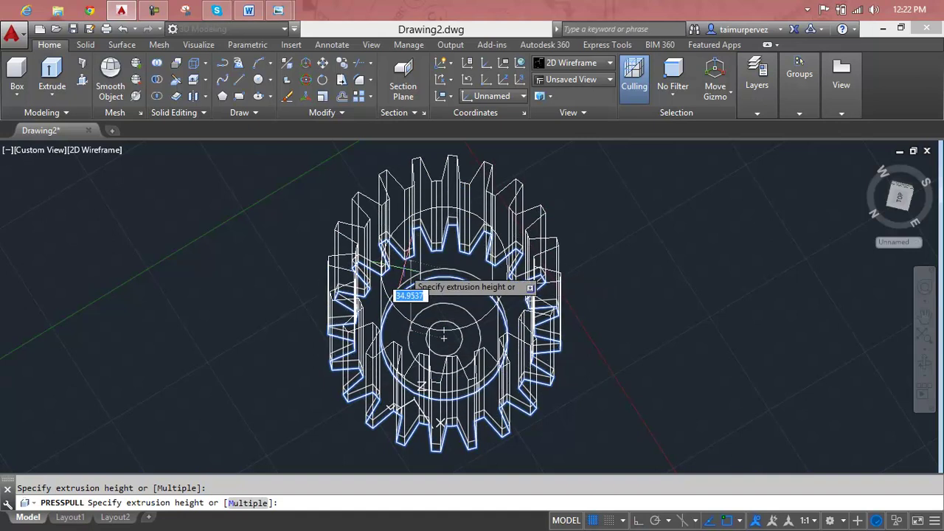
type("4")
left_click(401, 270)
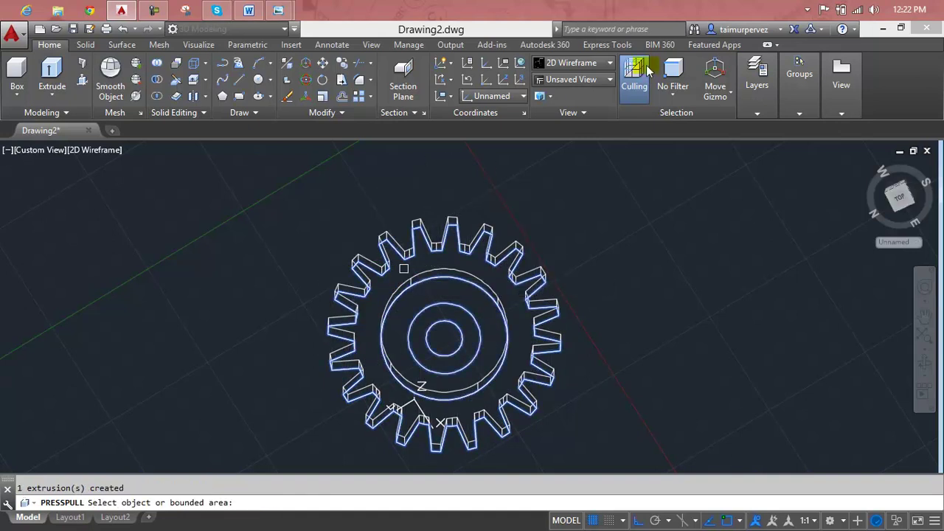
Switch to the Realistic visual style and orbit to see the shaded gear.
left_click(593, 70)
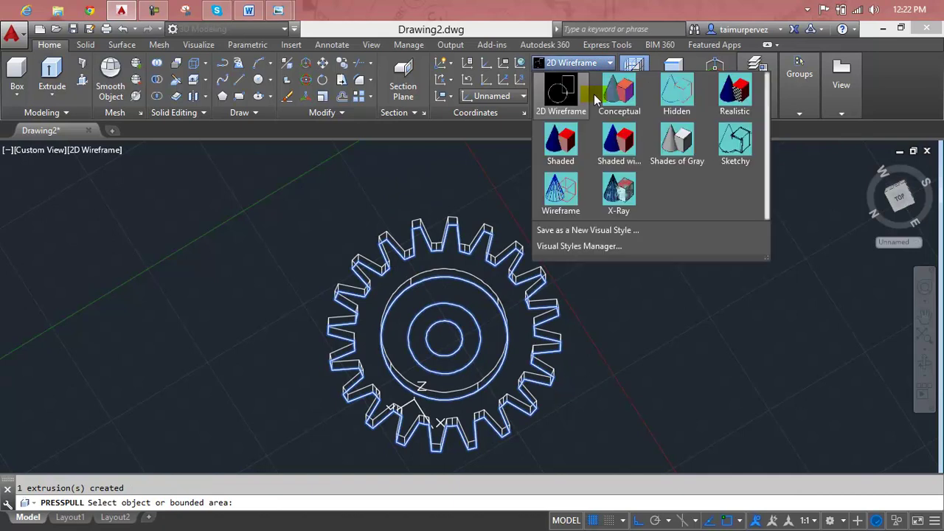
left_click(730, 110)
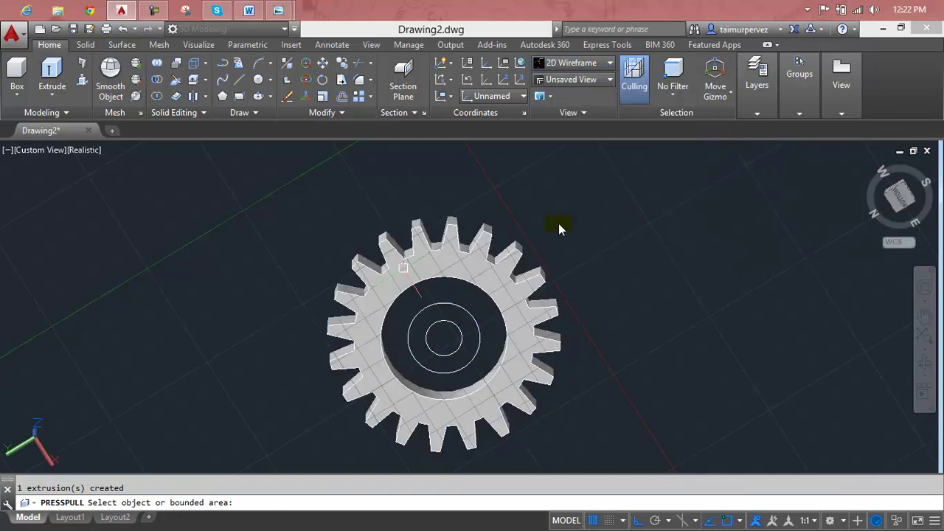
mouse_move(564, 259)
middle_mouse_down("shift")
mouse_move(534, 310)
mouse_move(490, 456)
mouse_move(418, 413)
mouse_move(447, 291)
mouse_move(467, 261)
mouse_move(458, 335)
mouse_move(443, 348)
mouse_move(480, 270)
middle_mouse_up("shift")
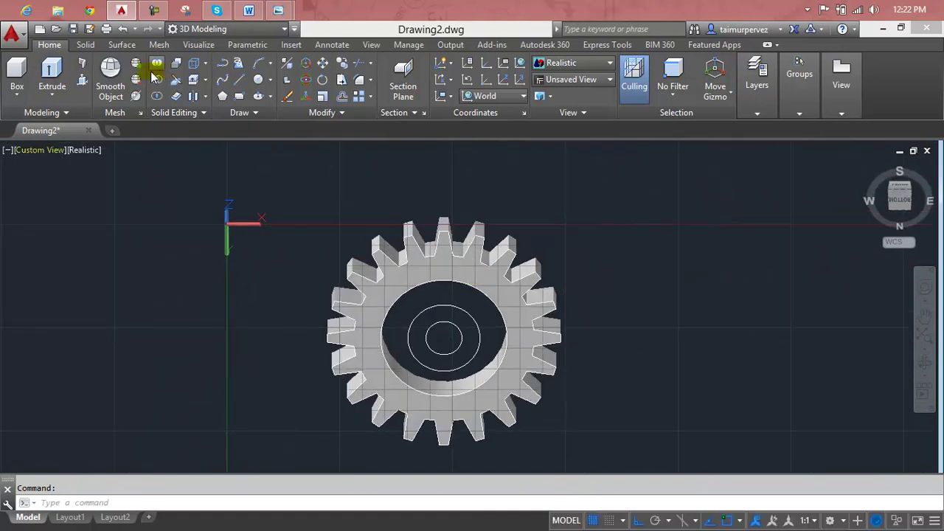
Thicken the gear solid by press-pulling its face to a clicked height.
left_click(82, 80)
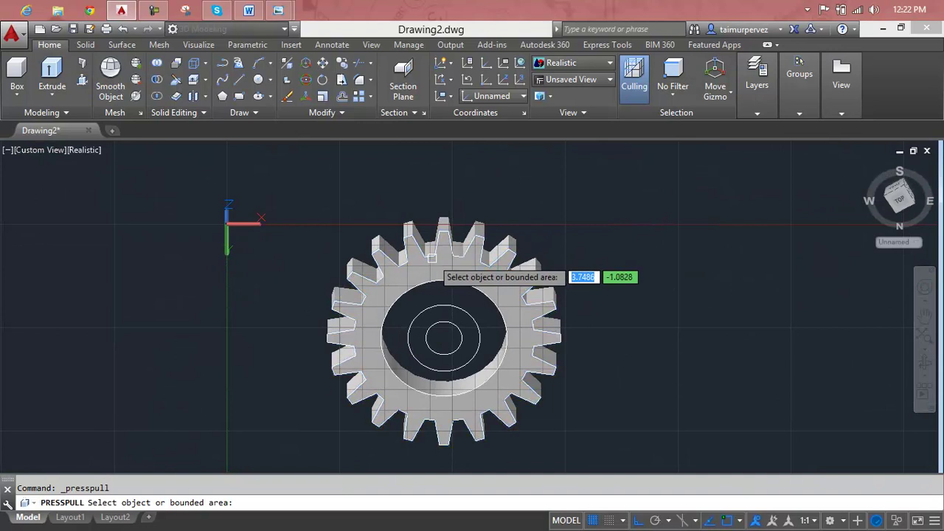
left_click(441, 259)
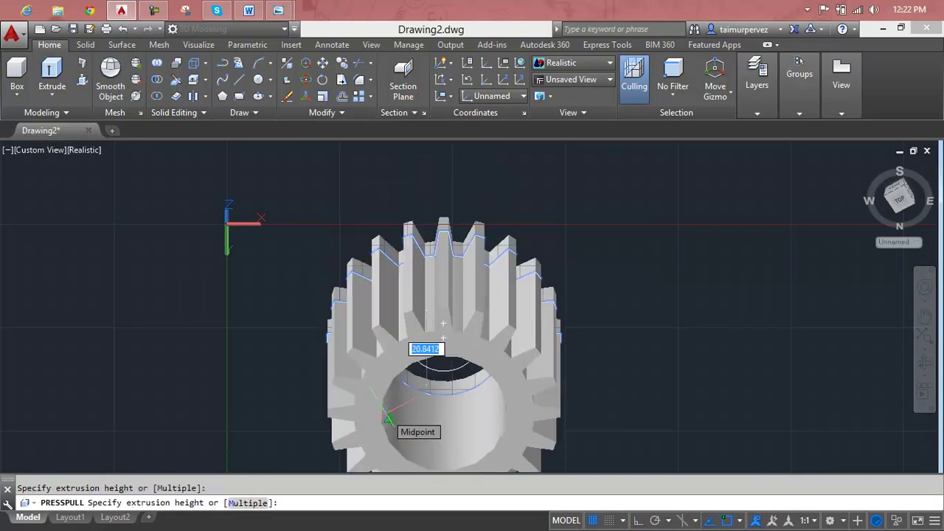
left_click(385, 414)
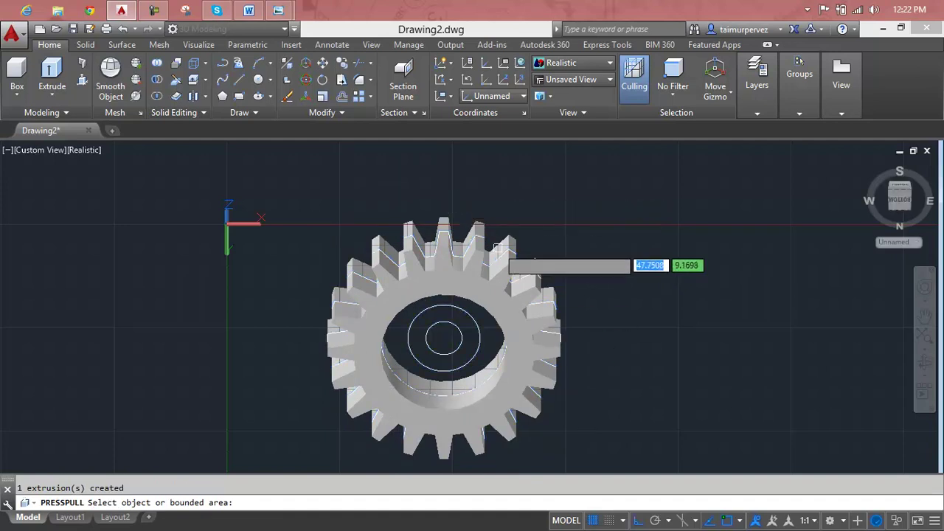
scroll(458, 340, "up", 2)
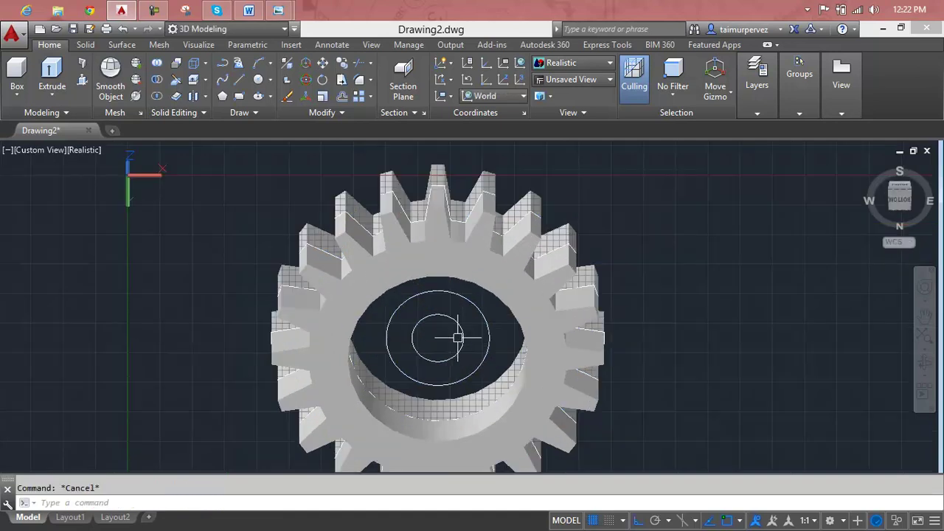
scroll(457, 335, "up", 4)
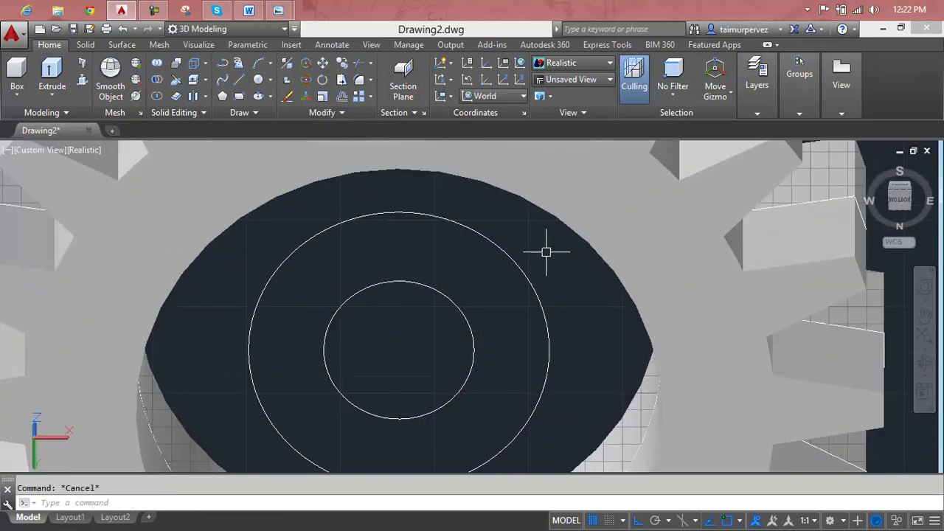
Press-pull the ring area around the centre circles up by 1.
type("c")
key("Return")
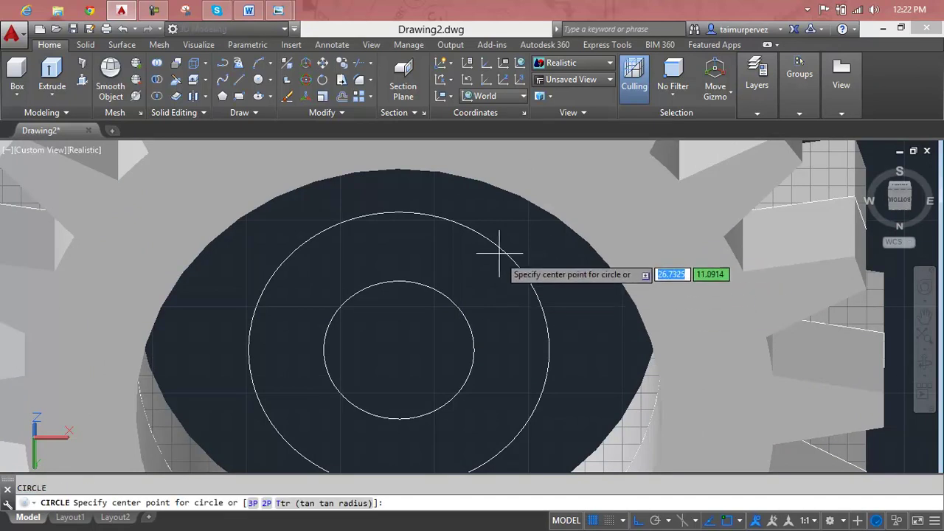
key("Escape")
left_click(82, 81)
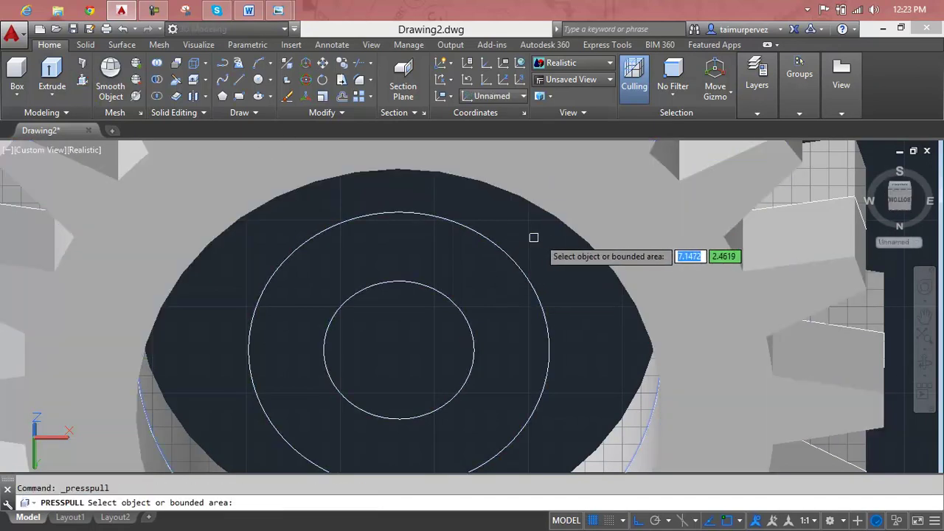
scroll(546, 238, "down", 5)
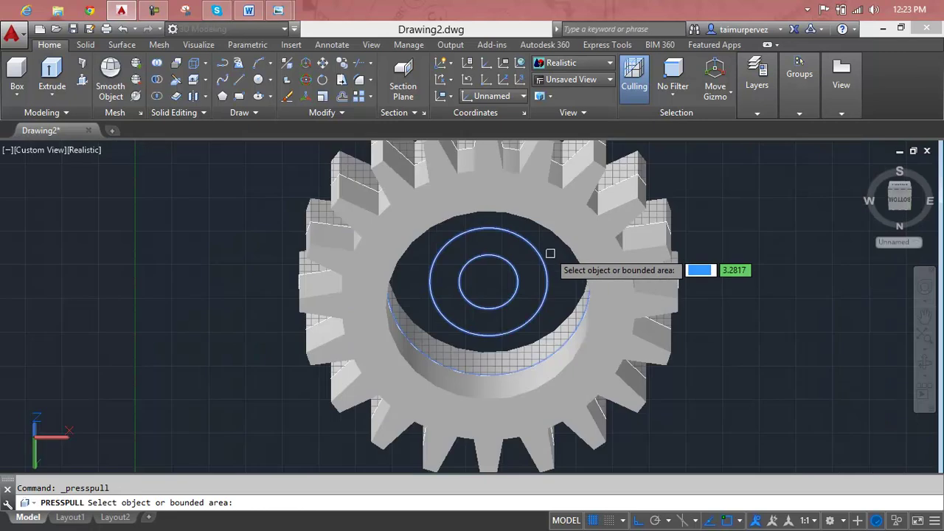
left_click(568, 273)
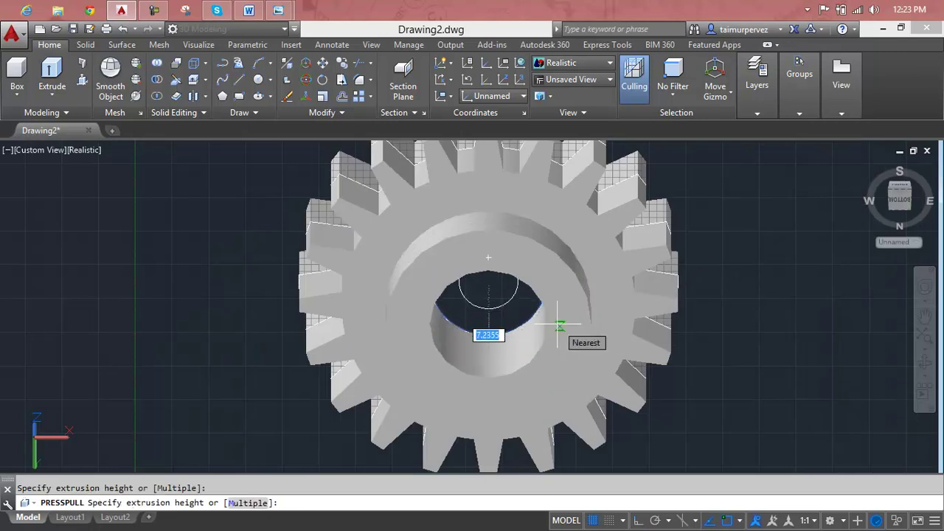
type("1")
key("Return")
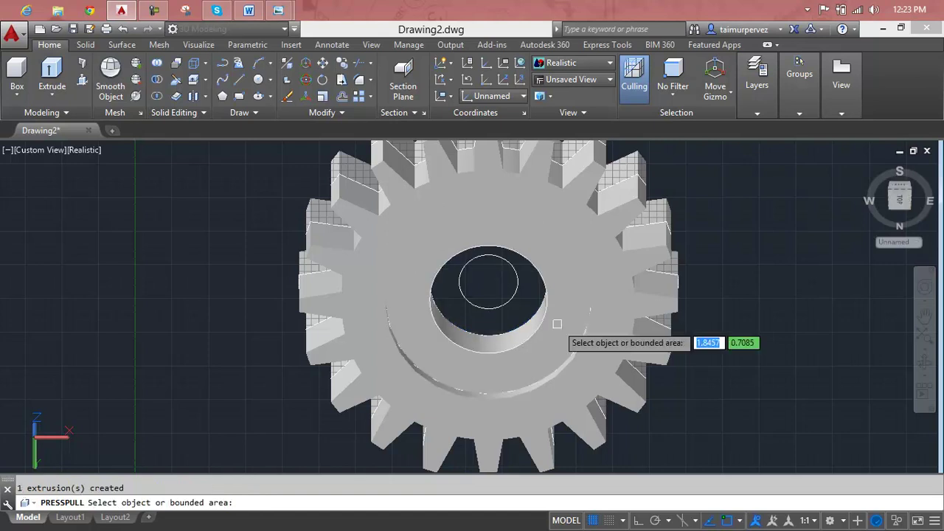
Push the top ring face down by 3.
middle_click_drag(599, 266, 493, 492, "shift")
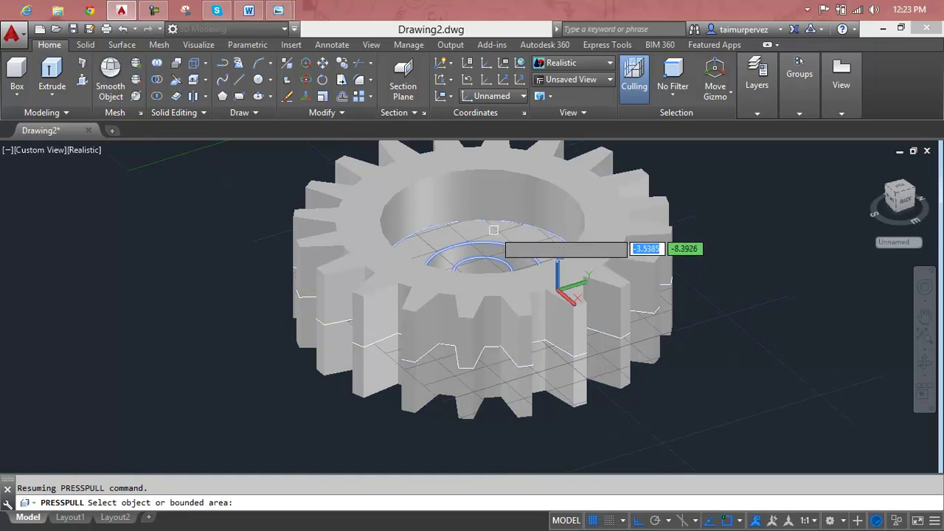
scroll(494, 230, "up", 3)
left_click(497, 226)
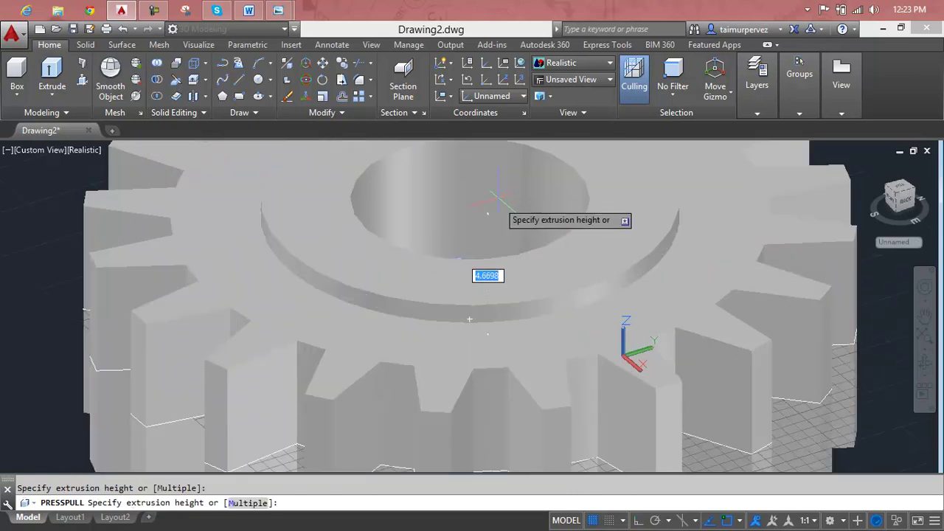
type("3")
key("Return")
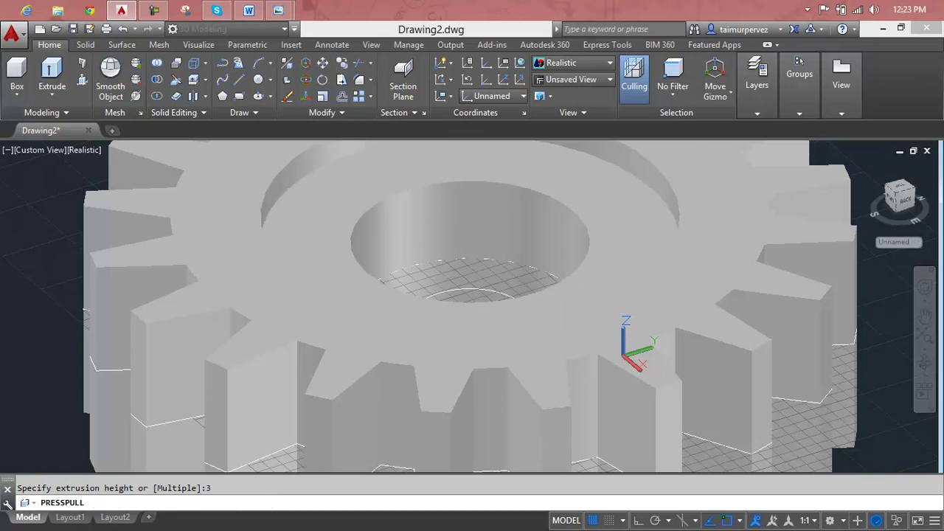
Cut the centre bore through the gear.
scroll(496, 225, "down", 3)
scroll(496, 224, "down", 3)
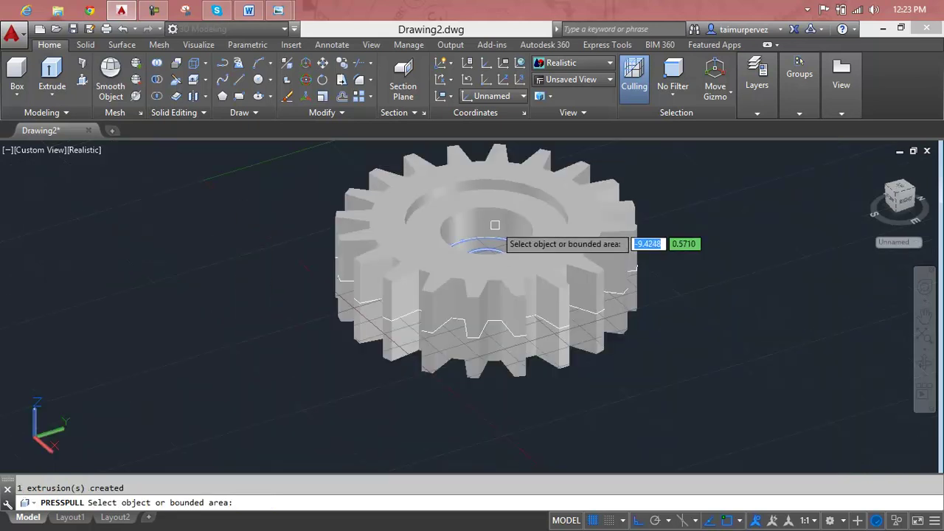
middle_click_drag(495, 240, 487, 270, "shift")
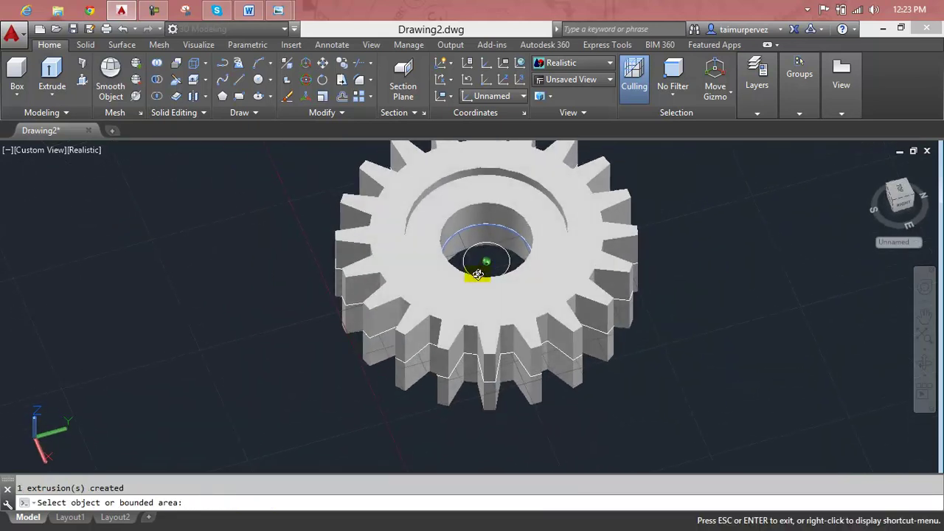
left_click(497, 235)
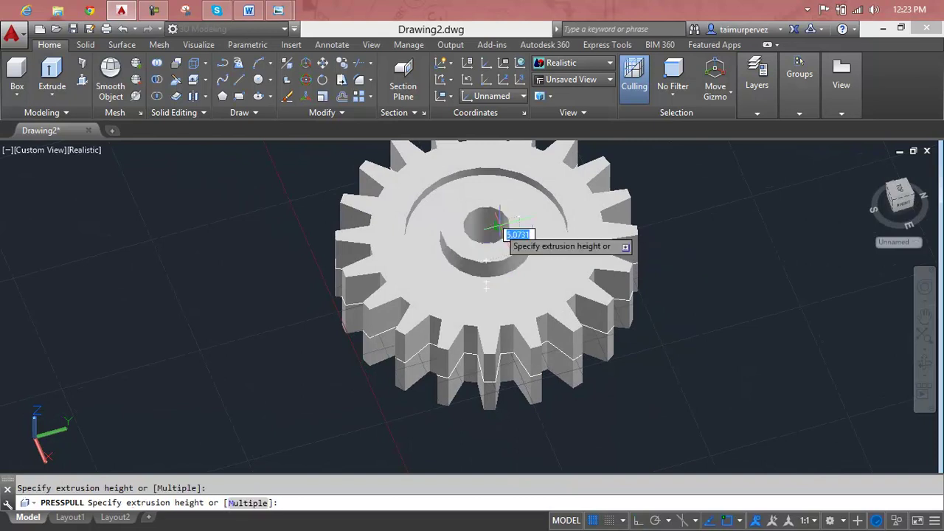
left_click(497, 219)
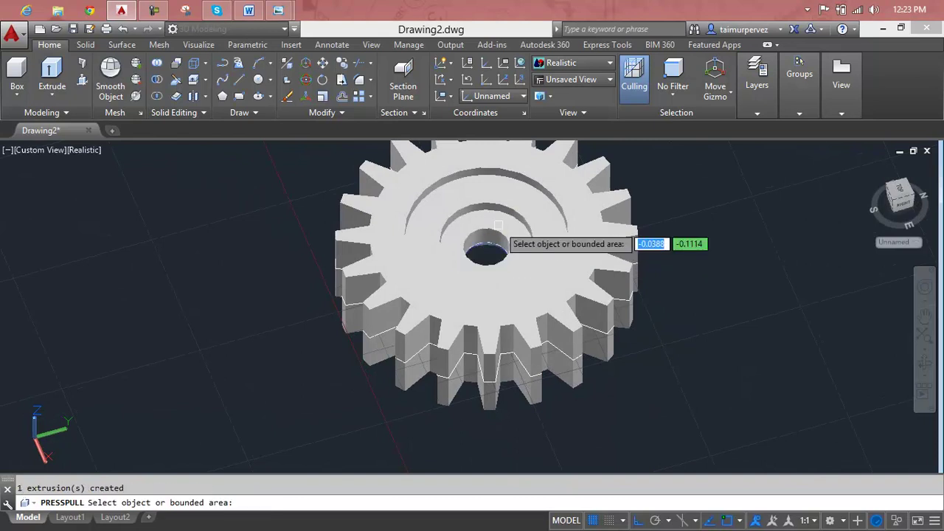
Recess the underside by 2 at the hole, then open the reference image.
middle_click(505, 291)
middle_click_drag(504, 302, 527, 120, "shift")
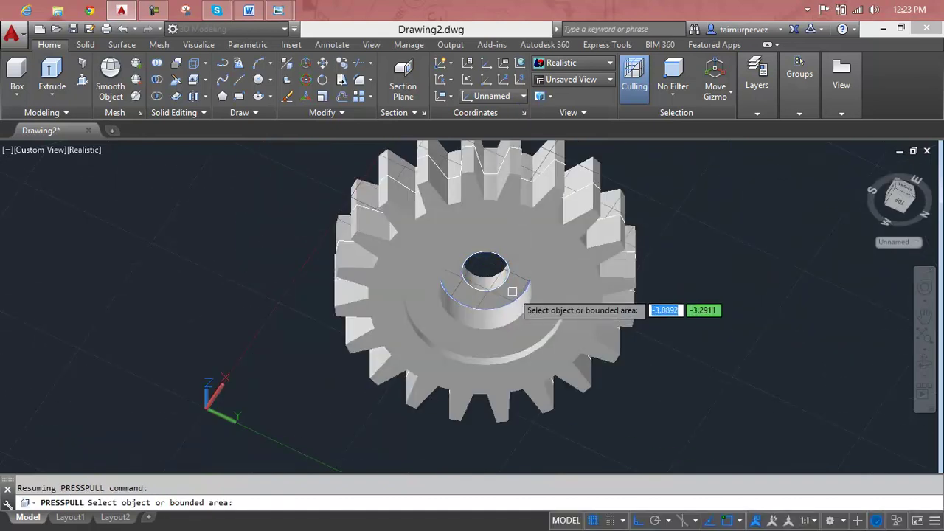
left_click(496, 301)
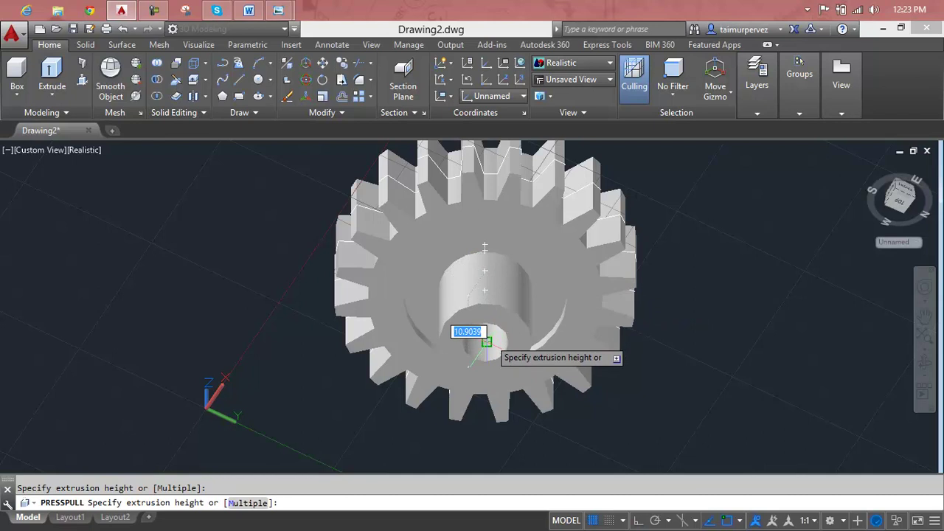
key("Return")
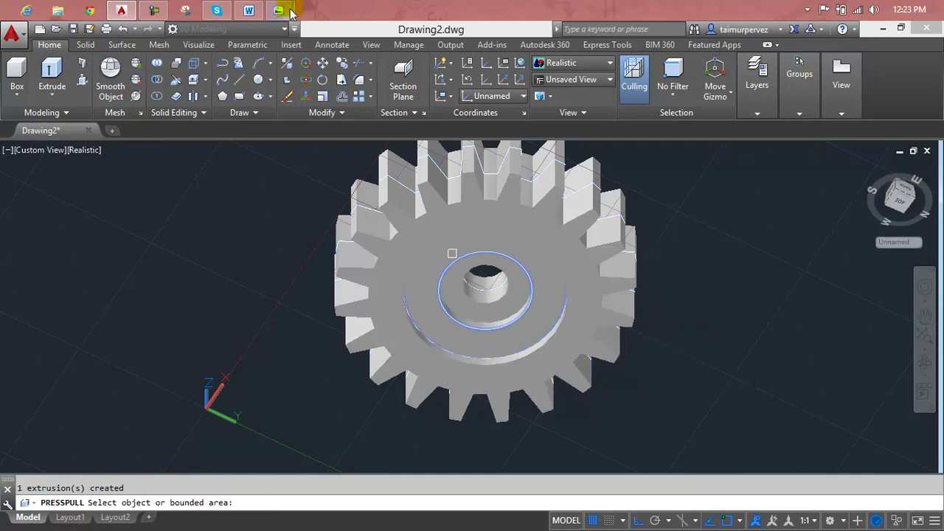
mouse_move(278, 11)
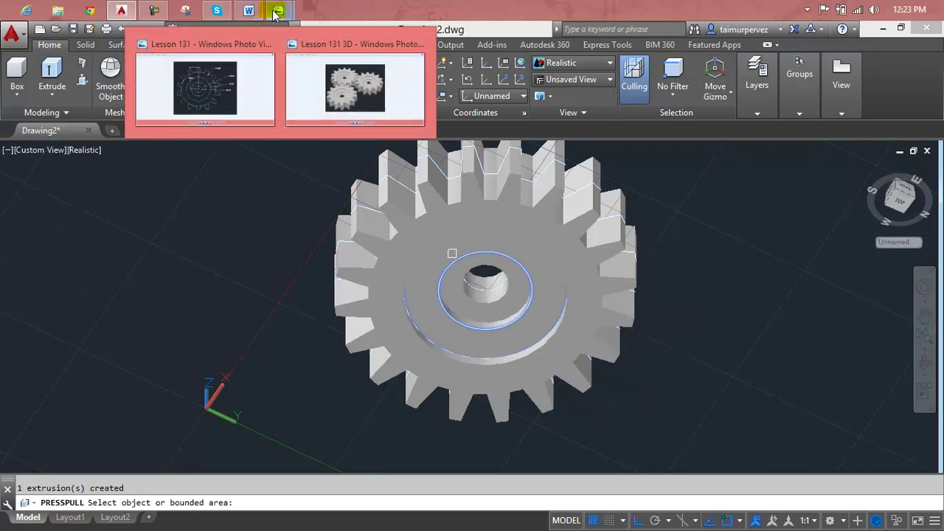
left_click(349, 90)
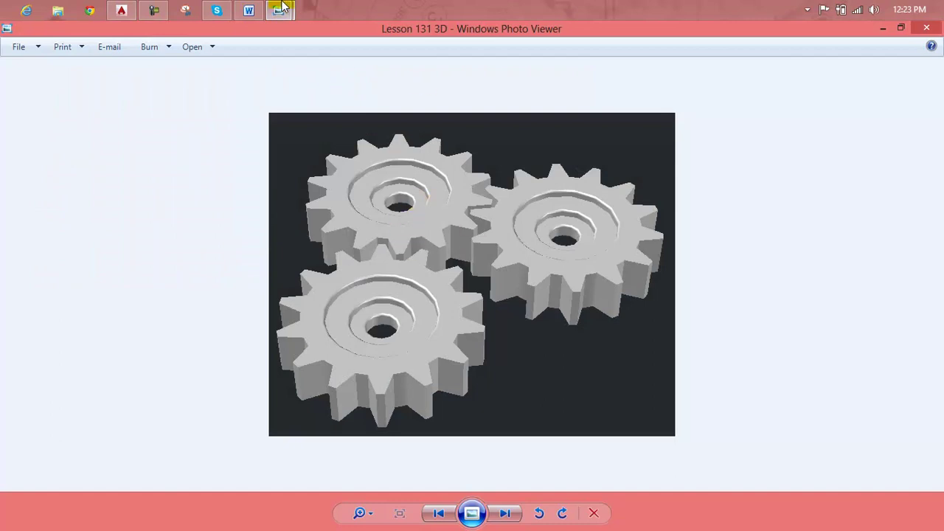
Return to the gear drawing in the home isometric view.
mouse_move(122, 10)
left_click(118, 89)
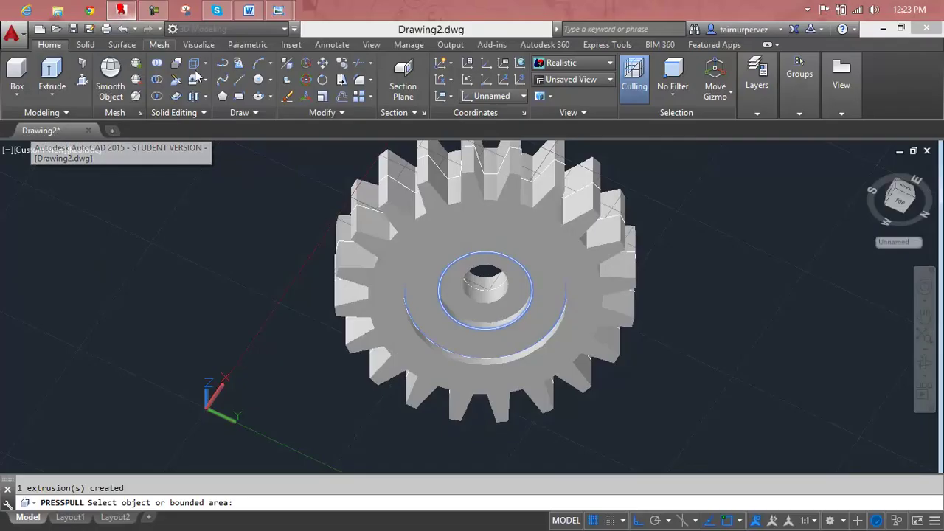
key("Escape")
mouse_move(870, 186)
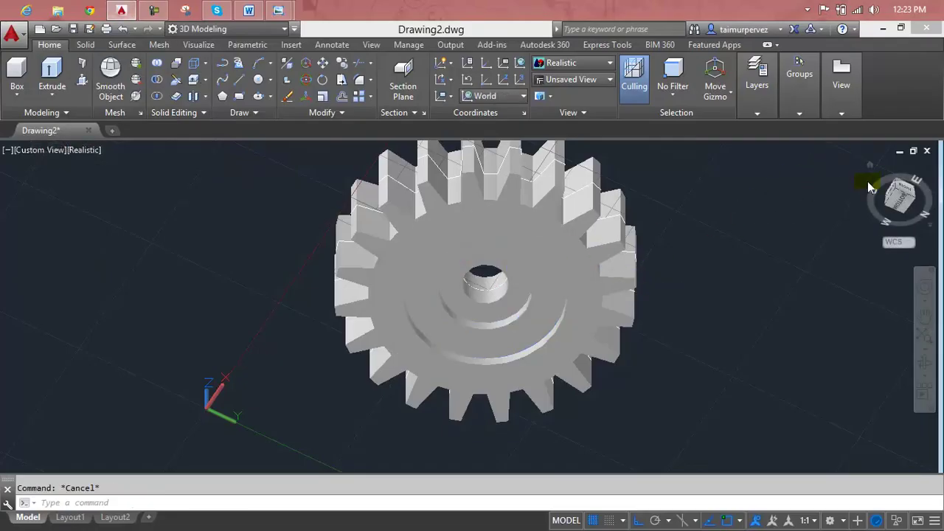
left_click(870, 170)
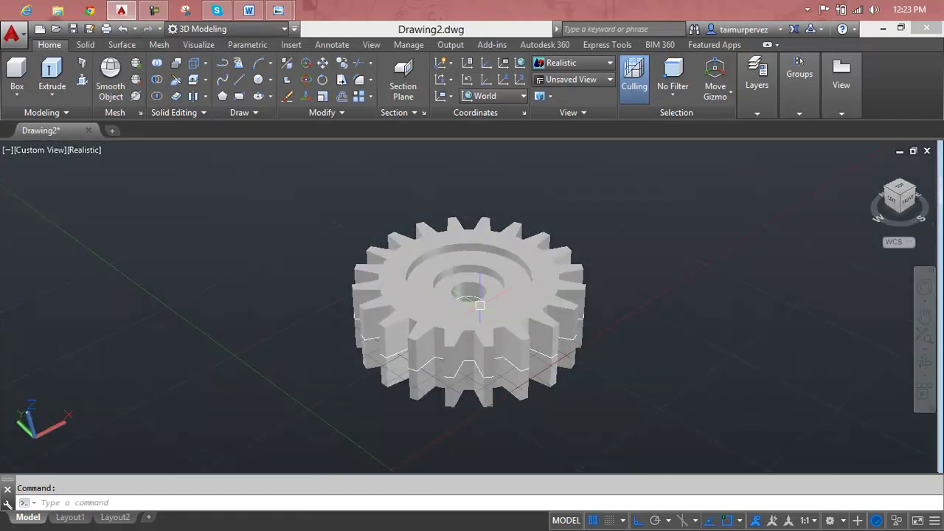
scroll(480, 304, "up", 2)
scroll(482, 303, "down", 3)
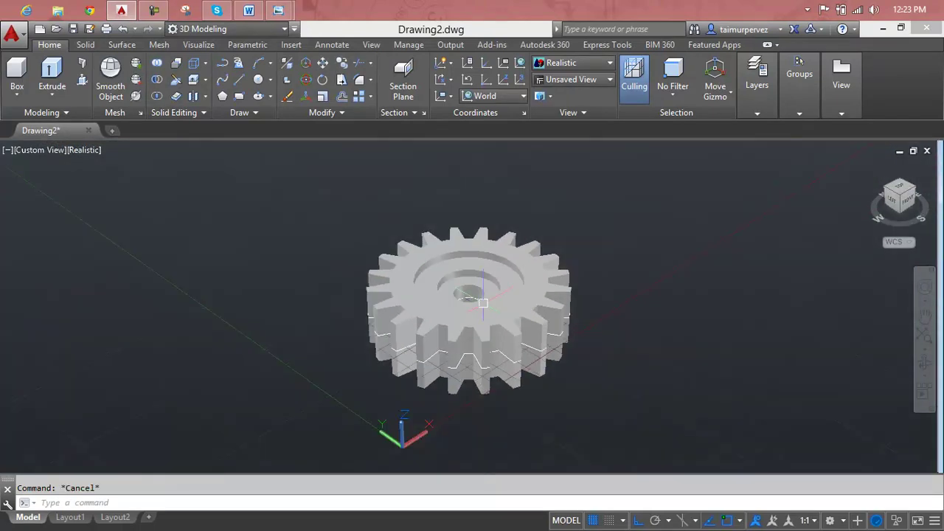
Run JOIN on the whole gear using a crossing window.
type("join")
key("Return")
left_click(699, 215)
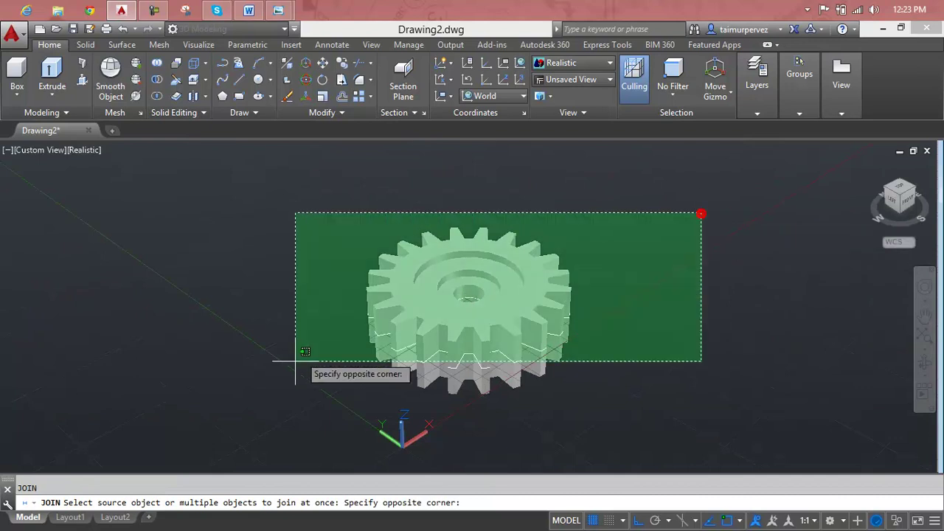
left_click(276, 411)
key("Return")
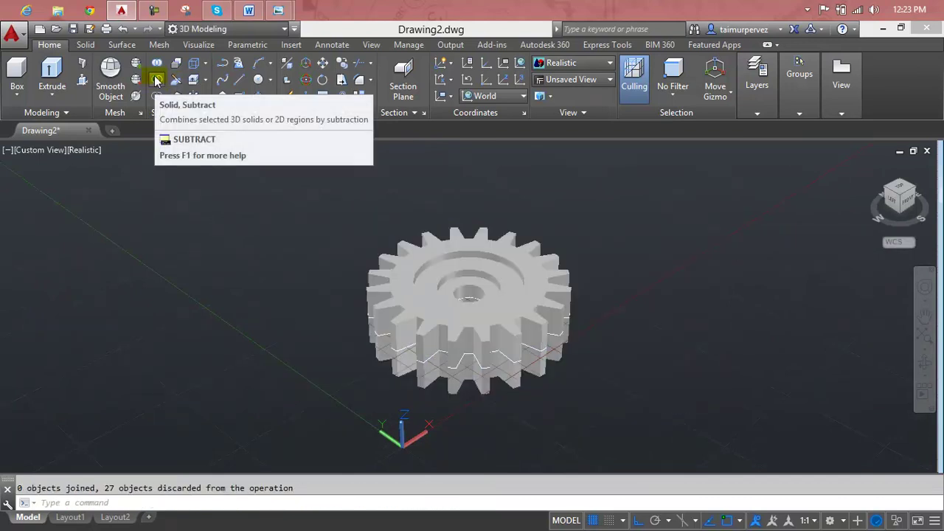
Union all 27 gear pieces into one solid.
left_click(156, 64)
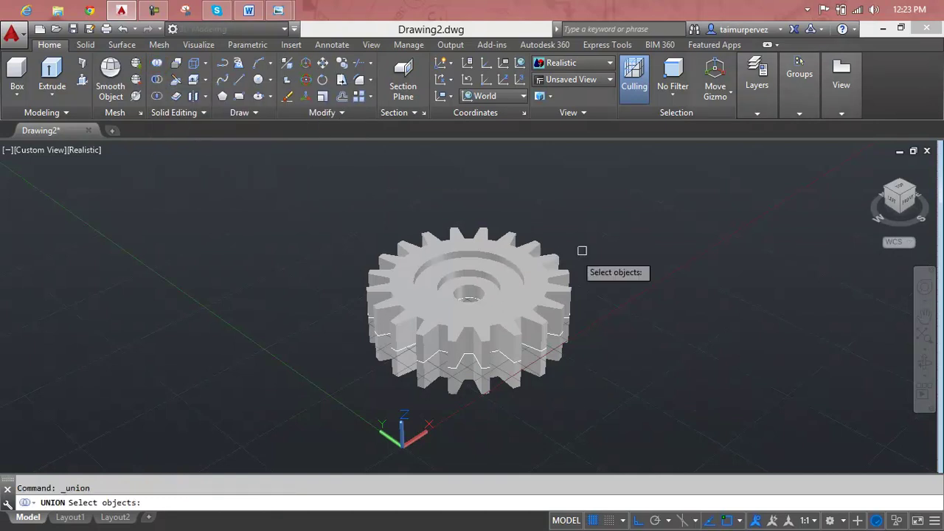
left_click(623, 216)
left_click(312, 408)
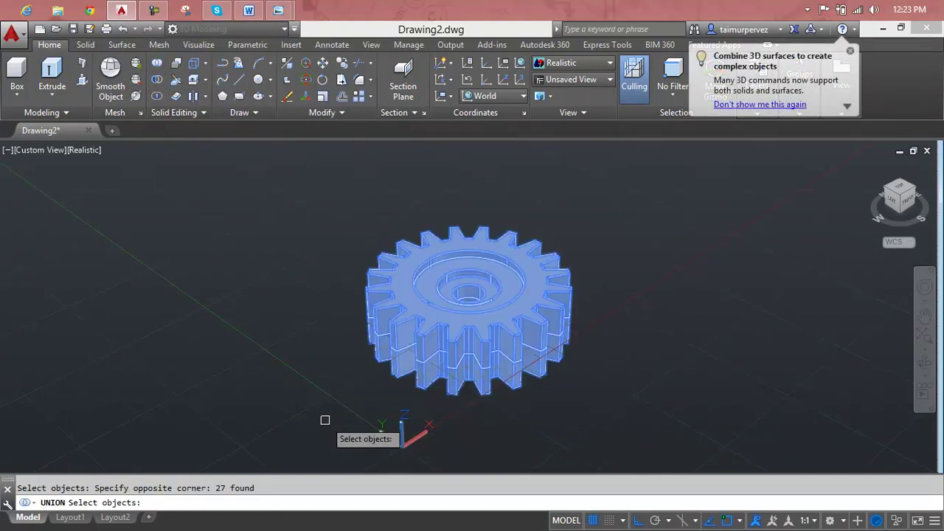
key("Return")
Turn off the grid with F7 and zoom in on the gear.
scroll(469, 299, "up", 1)
scroll(470, 299, "up", 1)
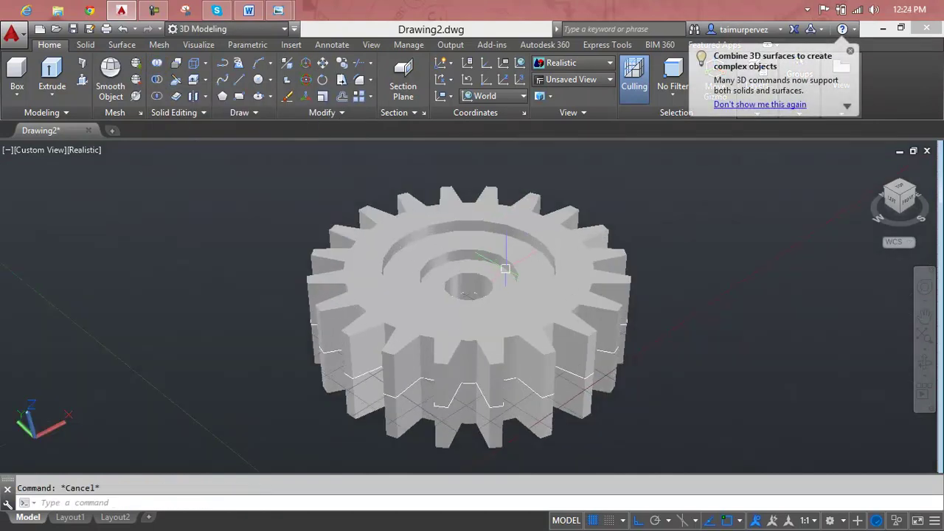
key("Escape")
scroll(470, 299, "up", 2)
scroll(470, 289, "up", 2)
mouse_move(506, 255)
middle_mouse_down("shift")
mouse_move(479, 352)
mouse_move(468, 354)
middle_mouse_up("shift")
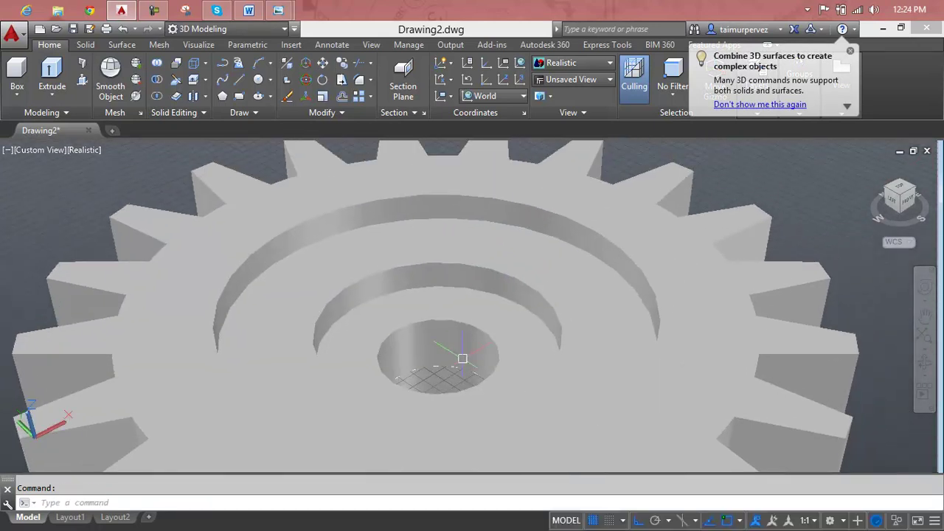
scroll(451, 370, "down", 4)
scroll(451, 370, "down", 3)
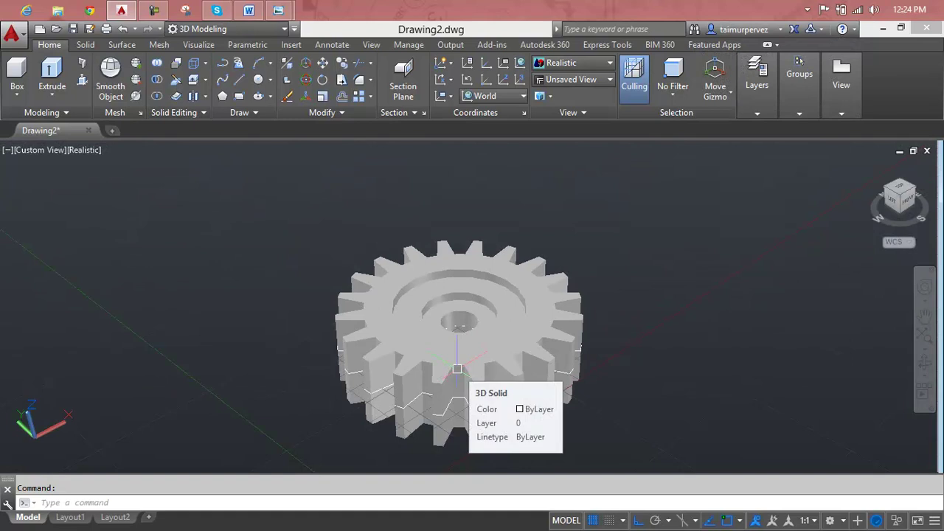
key("F7")
scroll(467, 360, "up", 2)
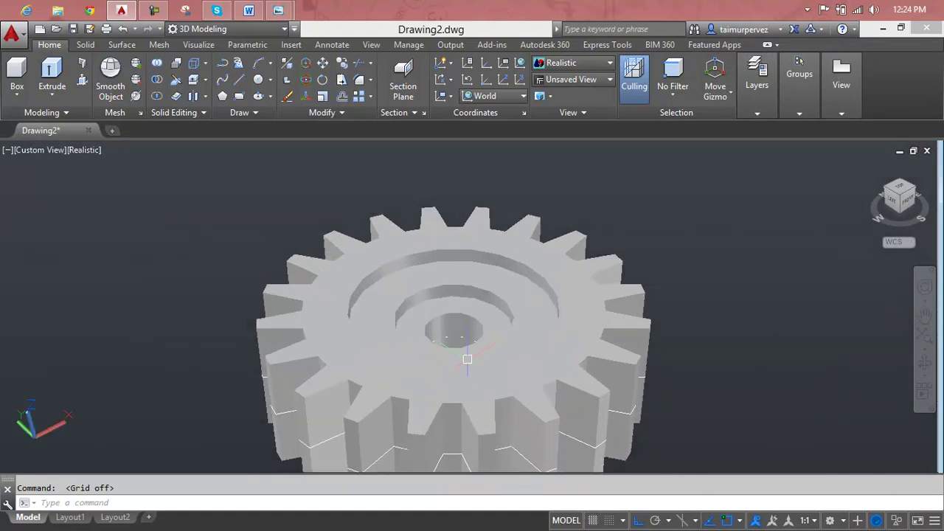
scroll(467, 359, "up", 1)
scroll(460, 269, "up", 3)
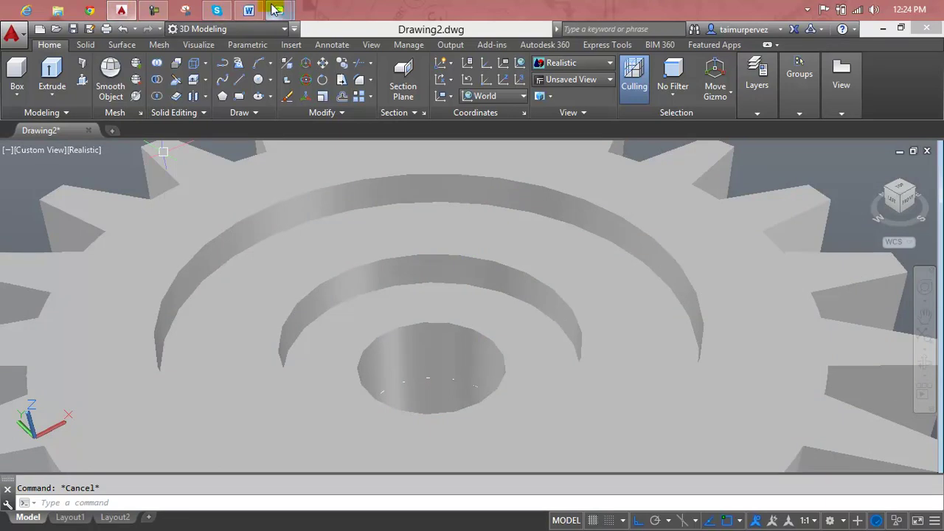
Zoom into the Lesson 131 3D three-gear picture, then go back to AutoCAD.
left_click(326, 74)
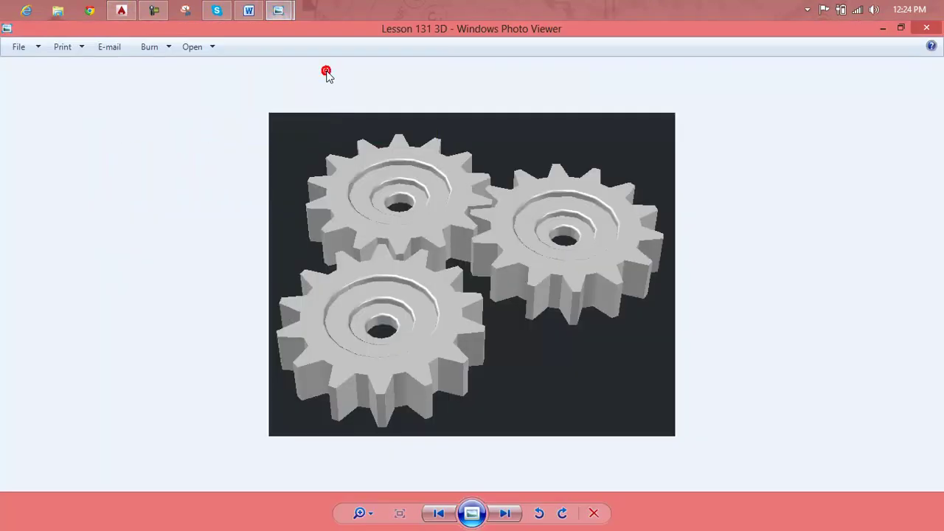
scroll(387, 156, "up", 2)
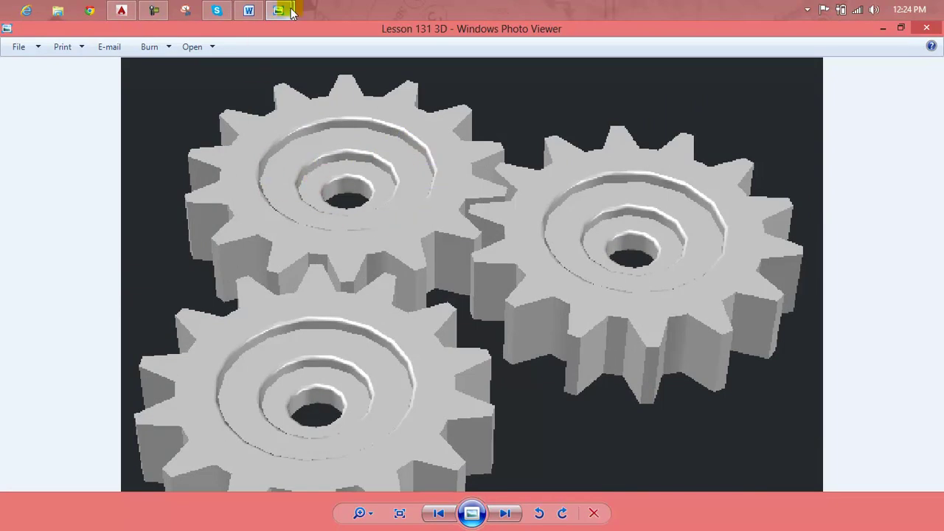
mouse_move(153, 10)
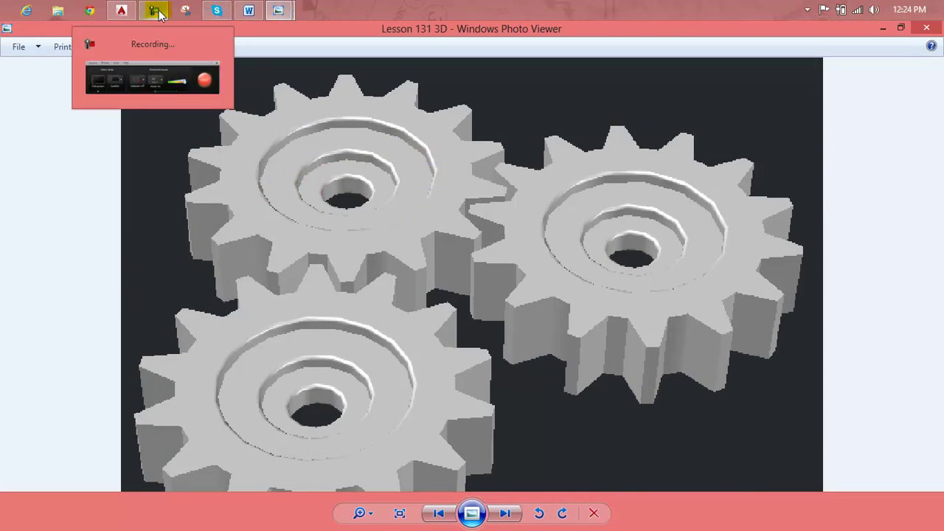
left_click(123, 11)
Try a radius-1 fillet on the outer ring's top edge, then undo it.
scroll(350, 231, "up", 2)
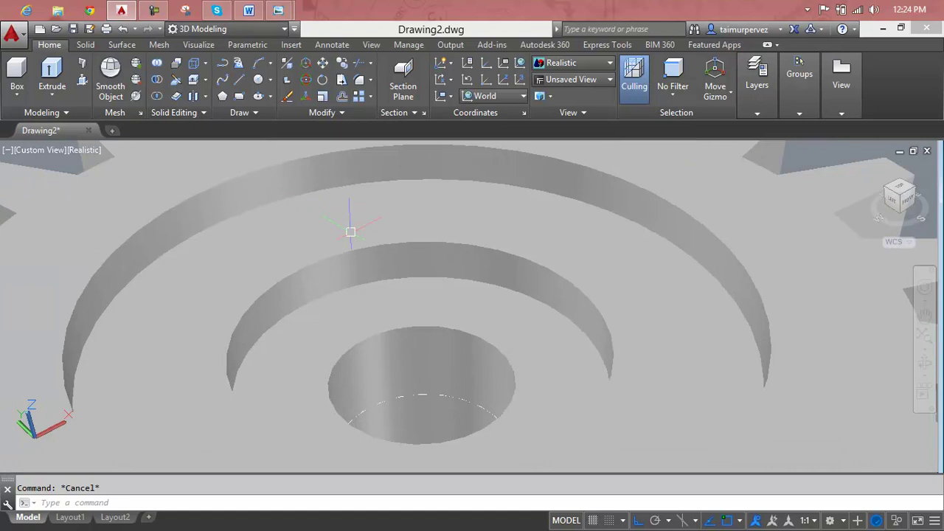
type("f")
key("Return")
scroll(350, 233, "down", 3)
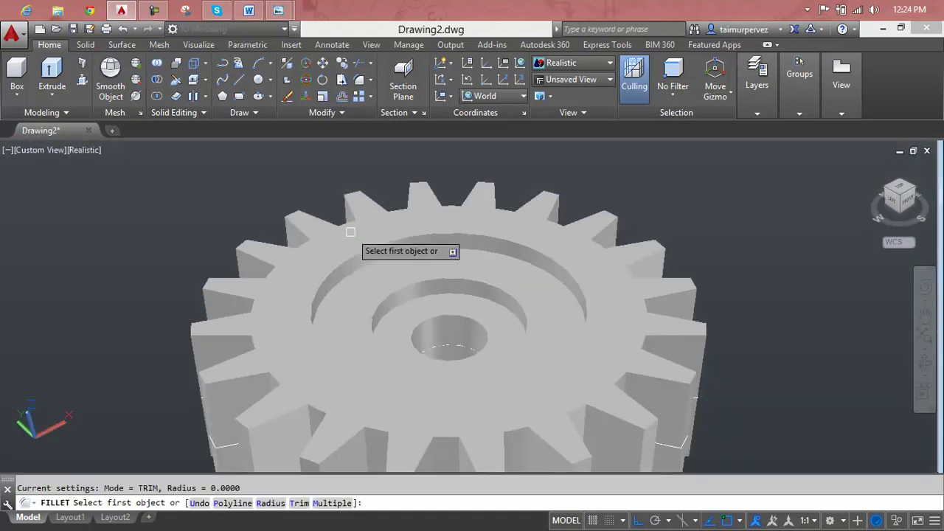
type("r")
key("Return")
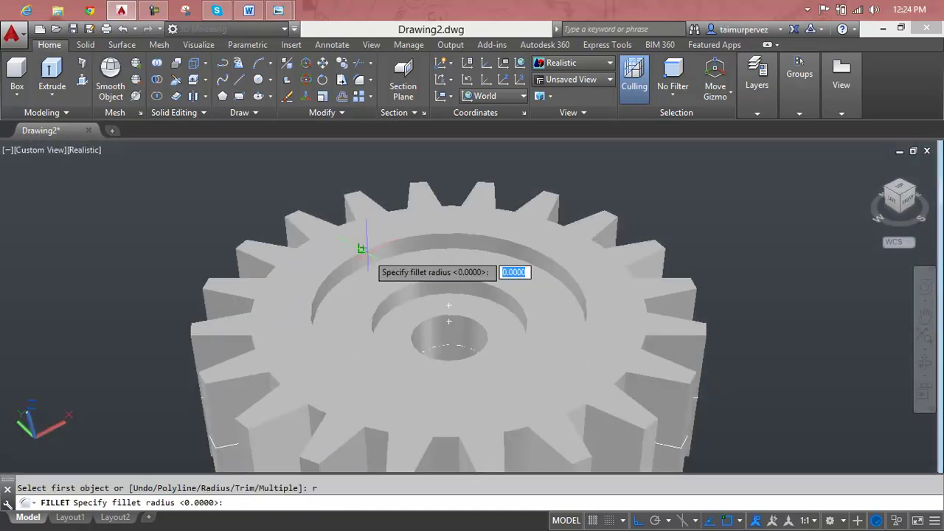
key("Return")
left_click(368, 248)
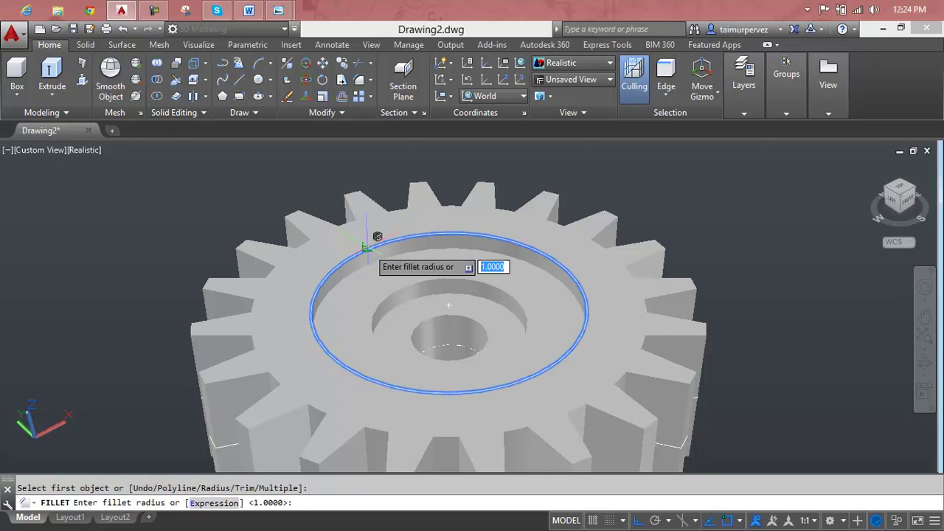
key("Return")
key("Return")
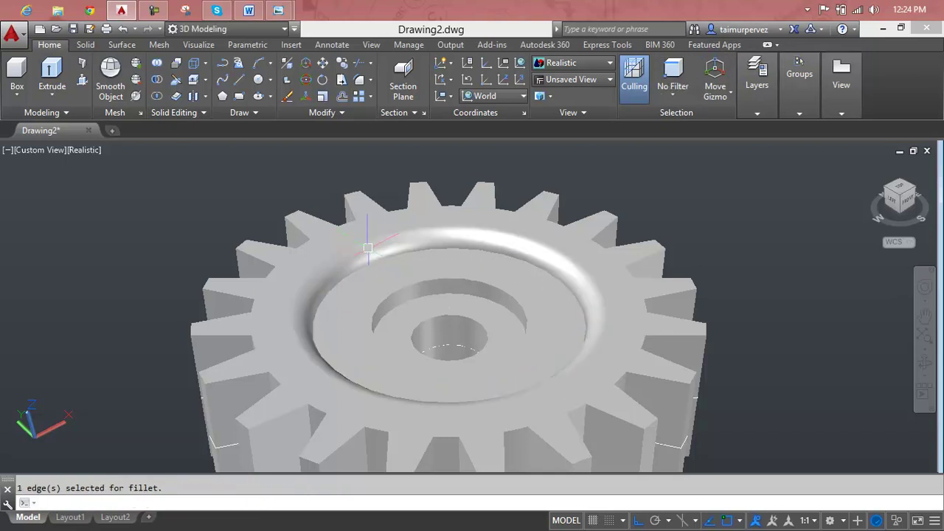
key("ctrl+z")
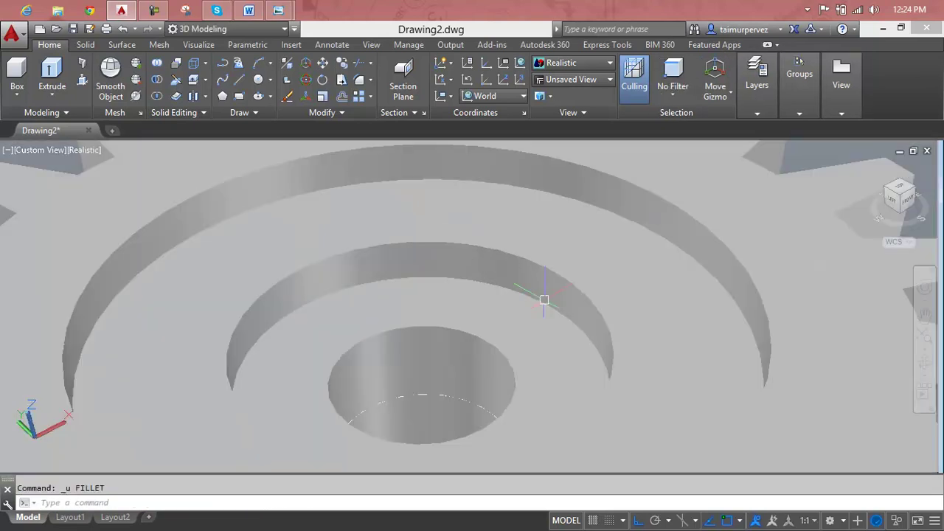
key("Escape")
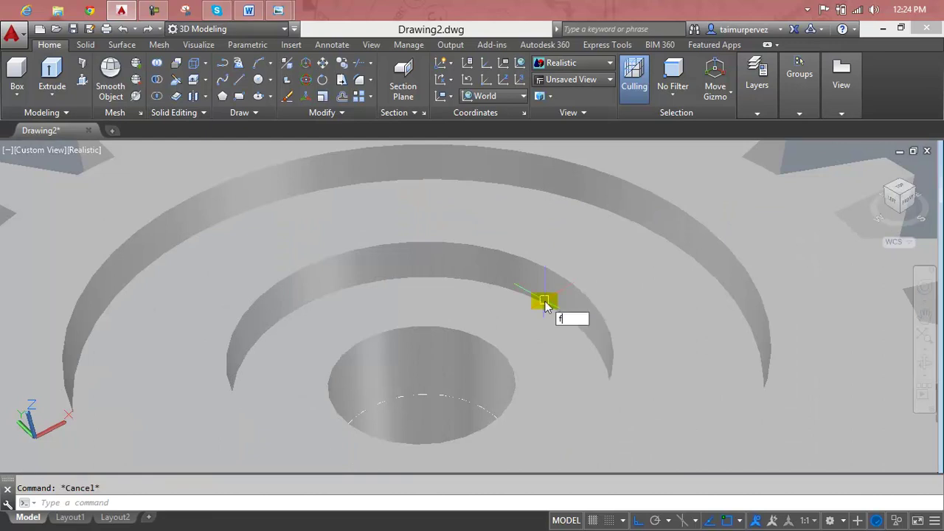
Fillet the outer and inner ring top edges with radius 0.5.
key("Return")
type("r")
key("Return")
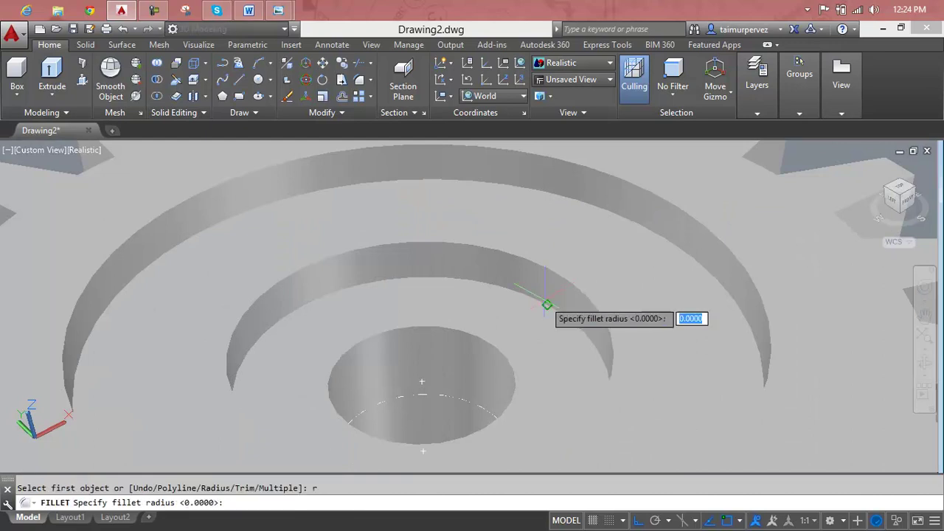
type(".")
key("Return")
left_click(664, 197)
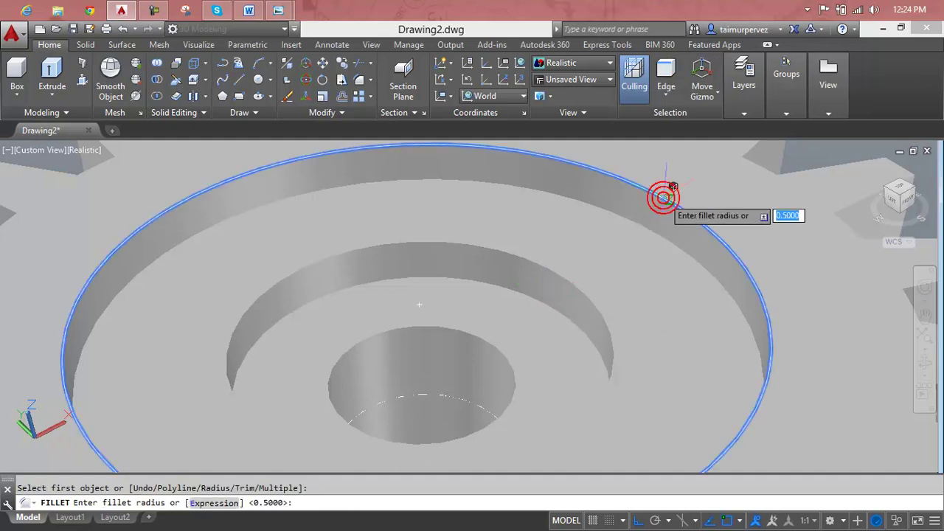
key("Return")
left_click(587, 301)
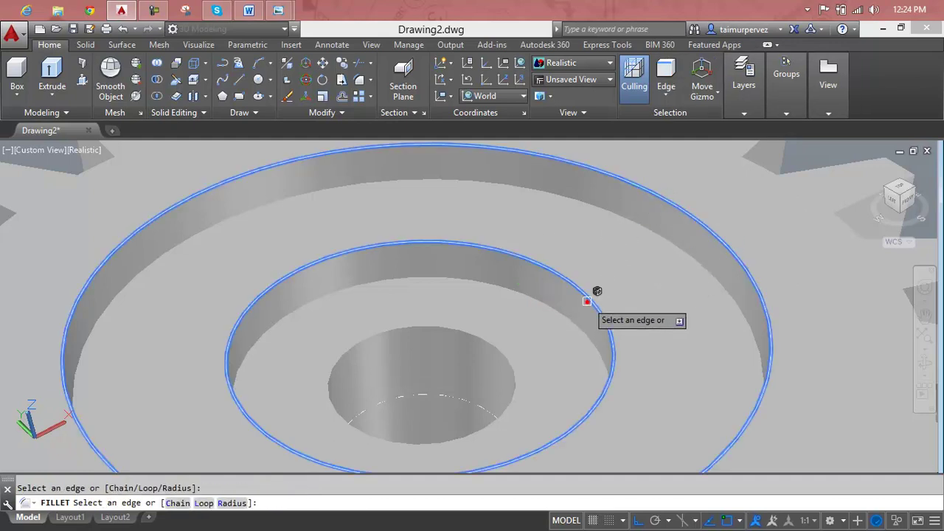
key("Return")
Fillet the centre bore's top edge with the same 0.5 radius.
scroll(498, 354, "down", 3)
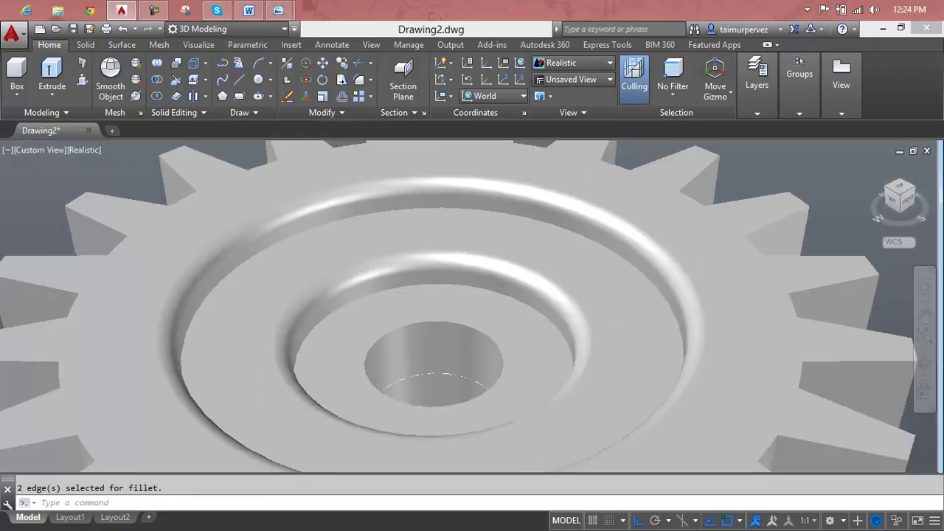
scroll(575, 278, "down", 1)
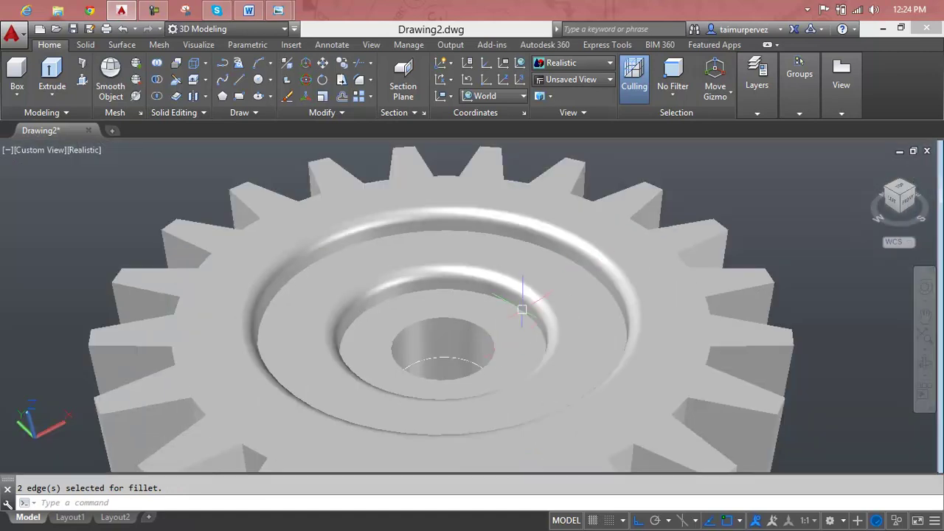
key("Return")
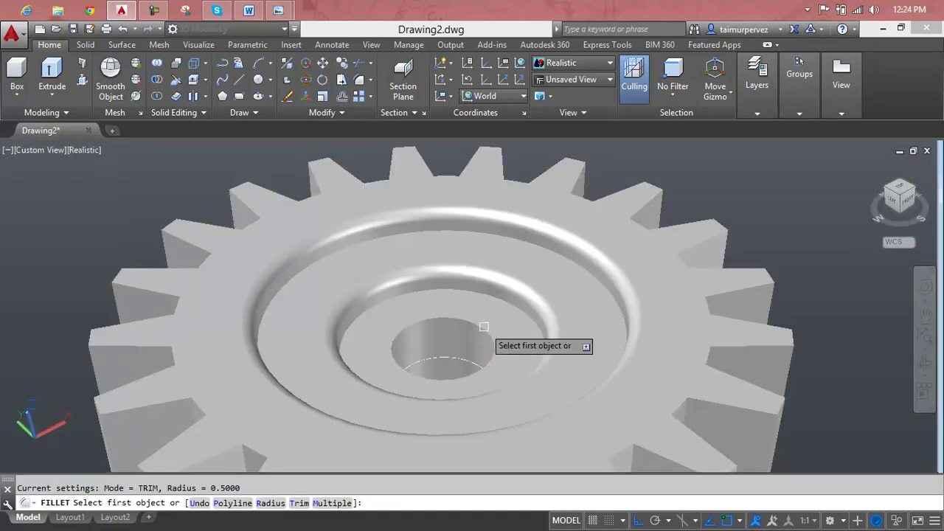
left_click(484, 326)
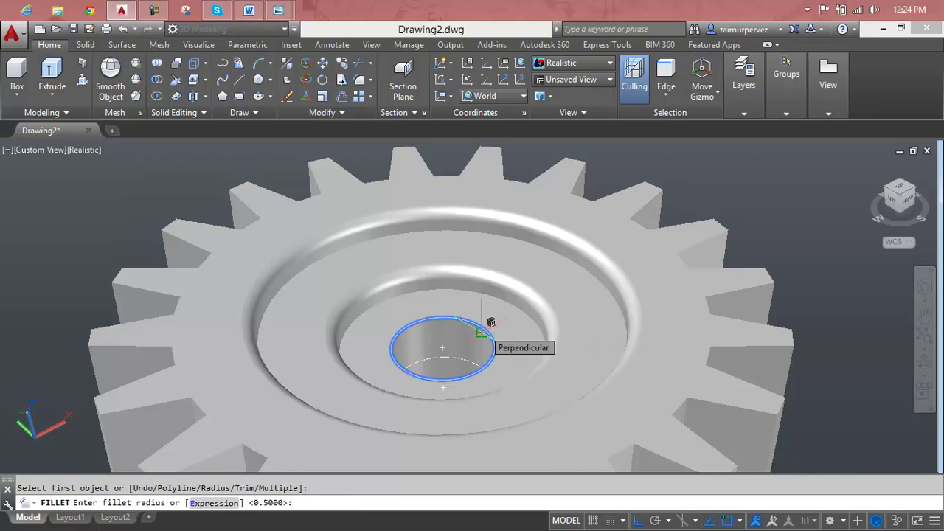
key("Return")
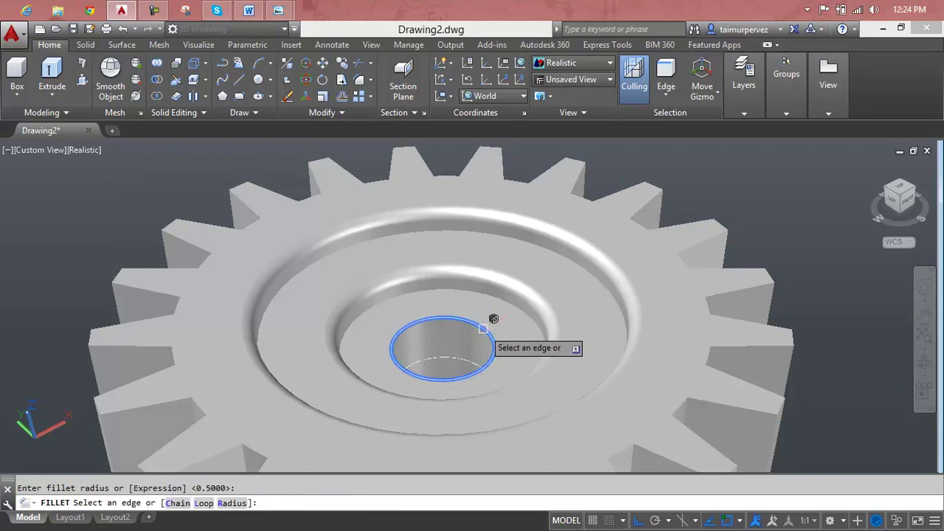
key("Return")
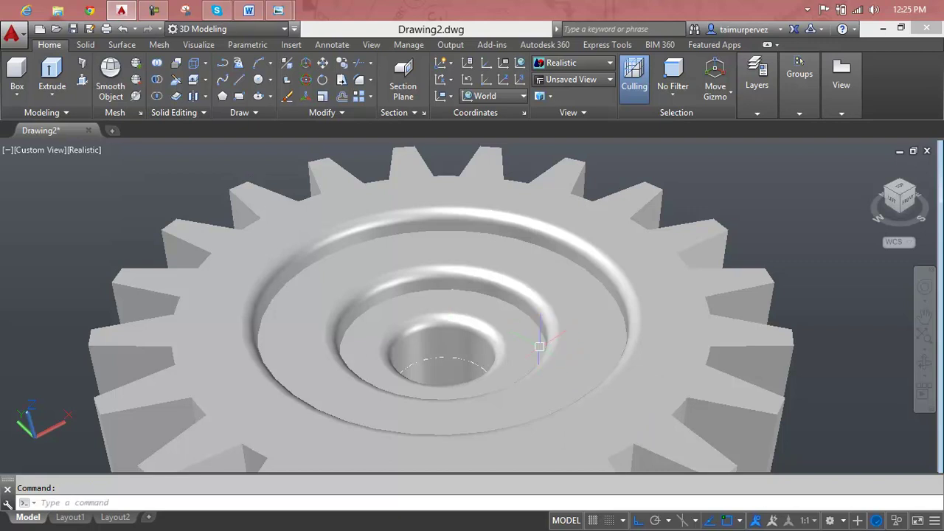
Round the underside's outer ring, middle ring and centre bore edges with 0.5 radius fillets.
mouse_move(540, 364)
middle_mouse_down("shift")
mouse_move(533, 223)
mouse_move(511, 311)
middle_mouse_up("shift")
scroll(533, 223, "up", 2)
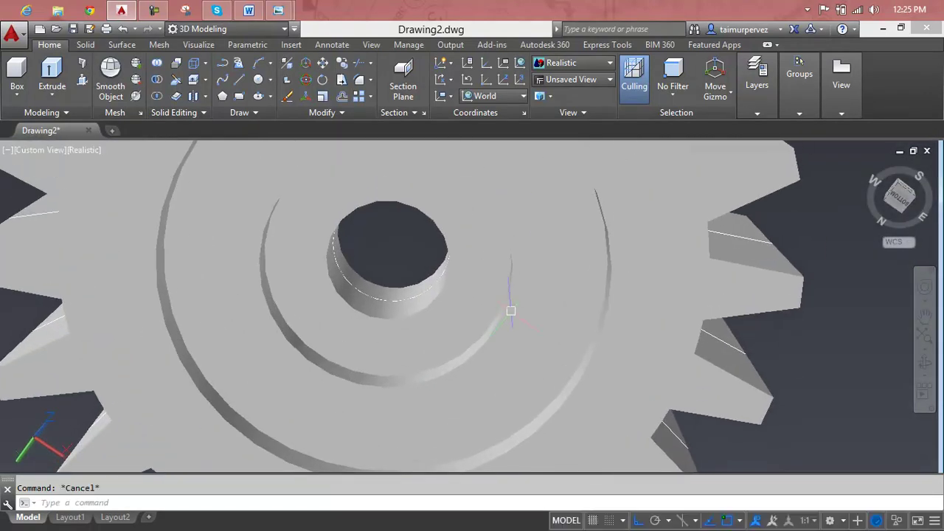
type("f")
key("Return")
type("r")
key("Return")
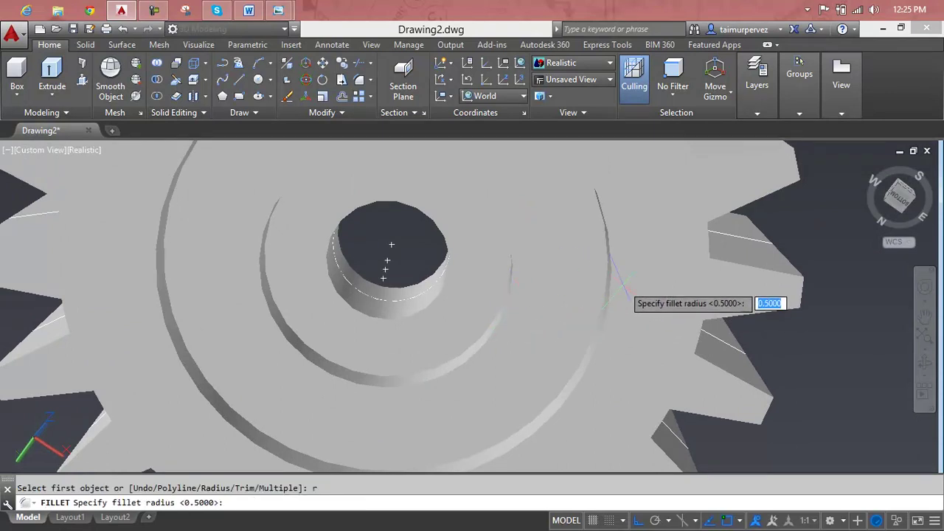
key("Return")
left_click(612, 282)
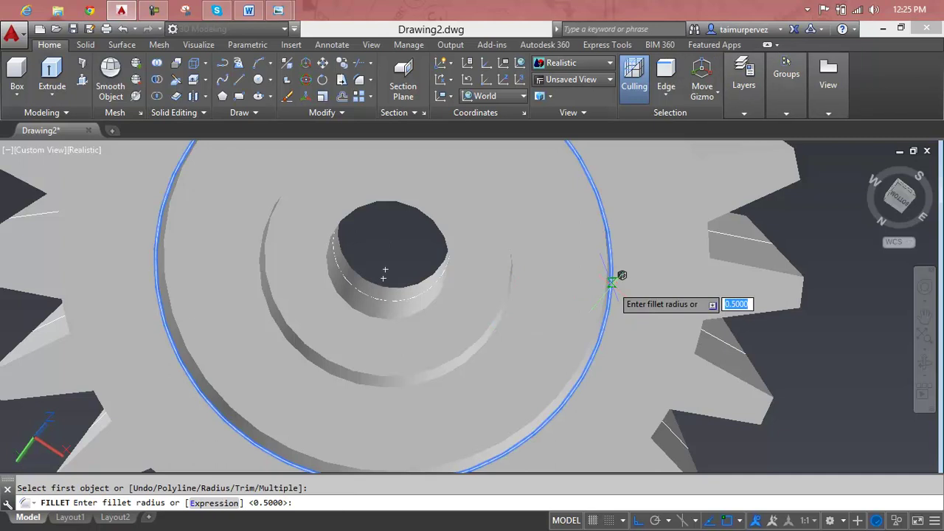
key("Return")
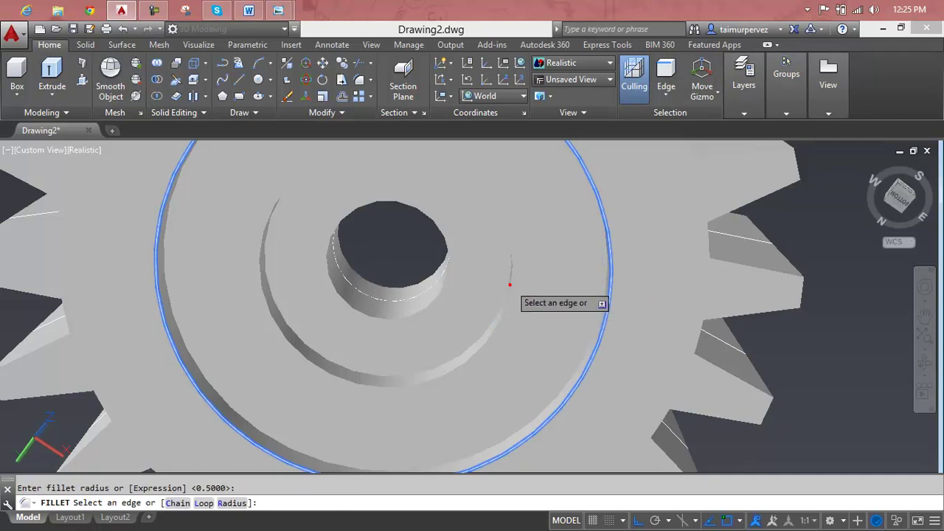
left_click(509, 284)
left_click(452, 264)
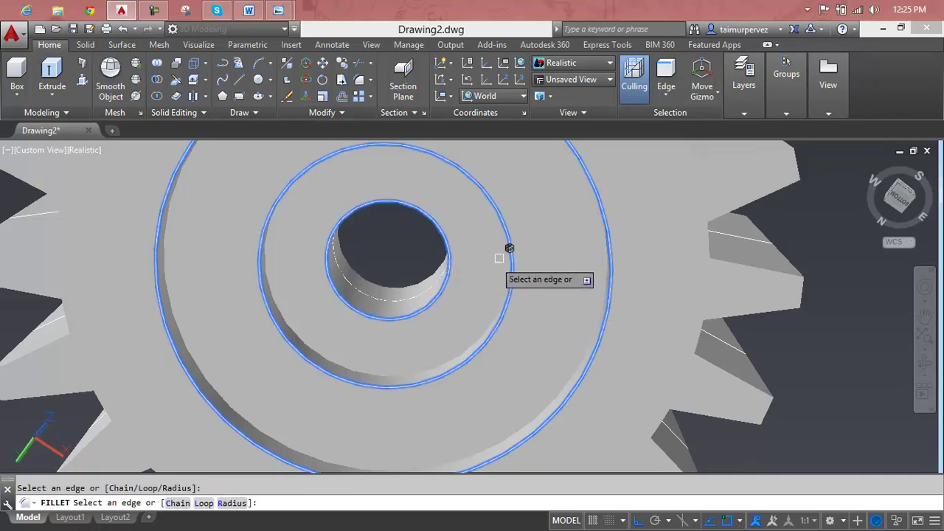
key("Return")
key("Return")
scroll(531, 294, "down", 4)
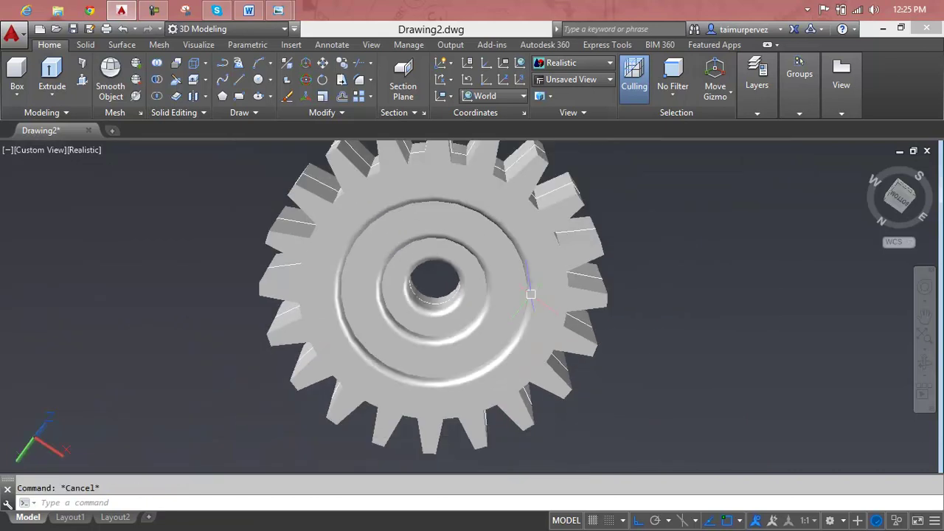
Switch the viewport to the Top preset view of the gear.
middle_click_drag(531, 291, 508, 473, "shift")
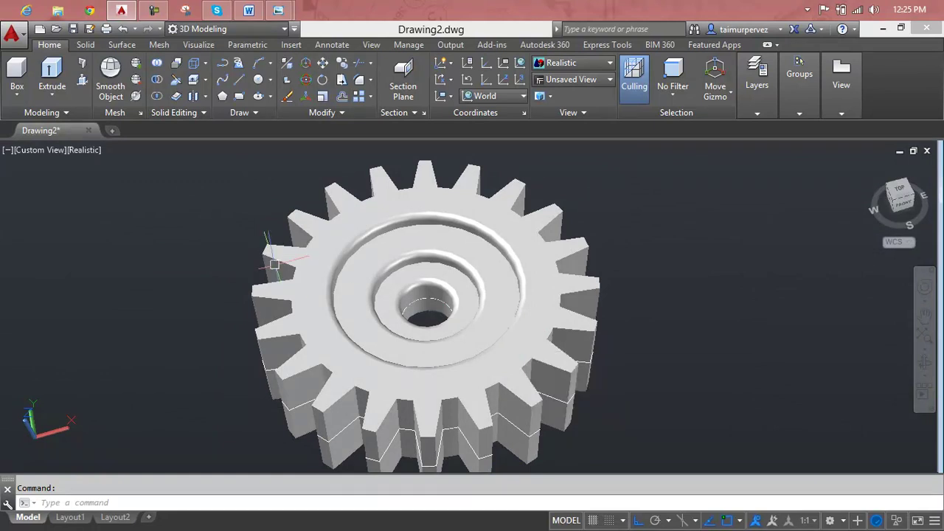
left_click(22, 158)
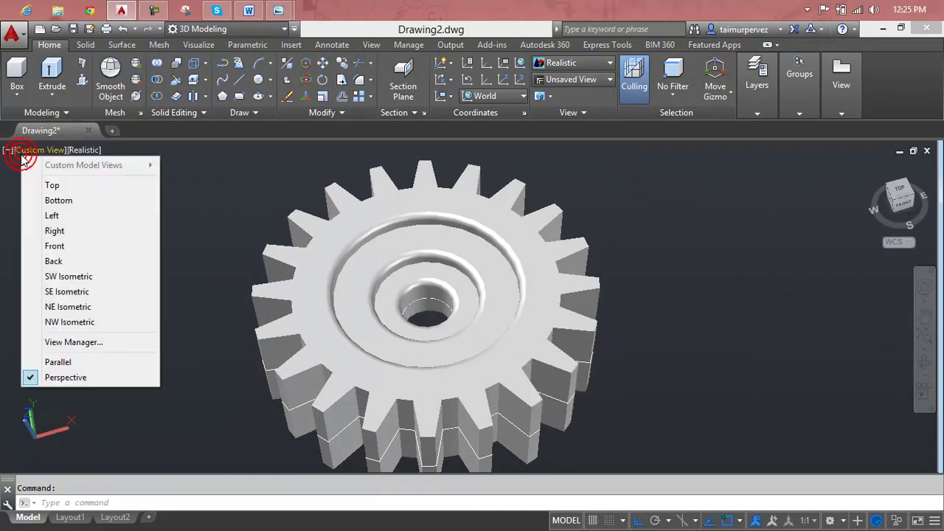
left_click(84, 187)
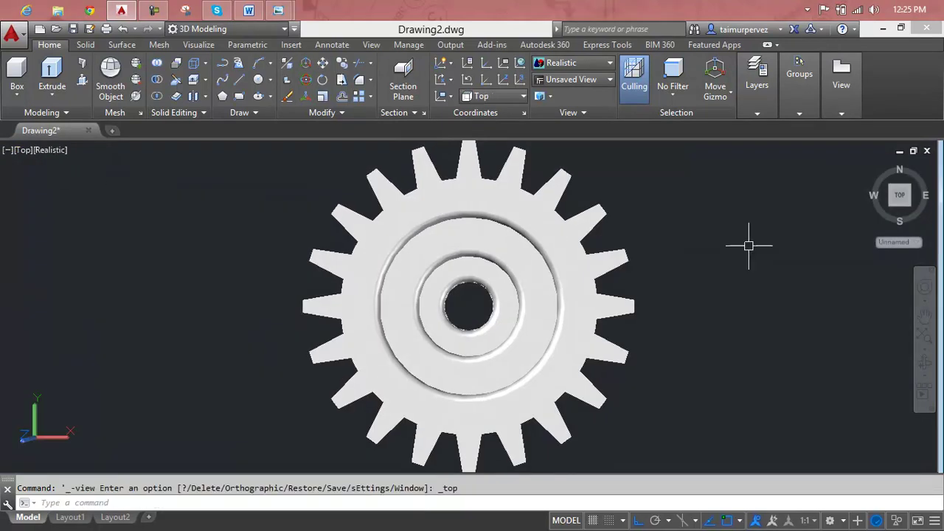
Set the visual style to 2D Wireframe and pan the gear into position.
left_click(55, 151)
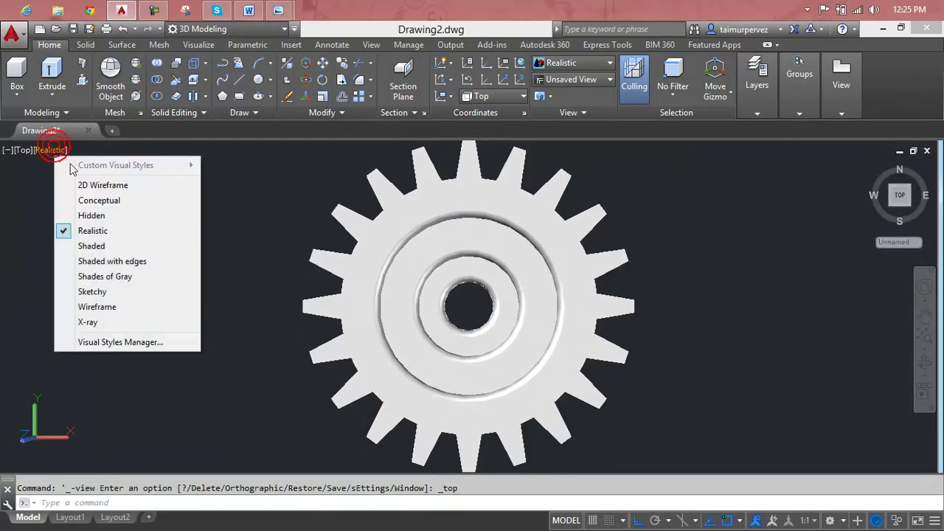
left_click(80, 184)
scroll(611, 217, "down", 3)
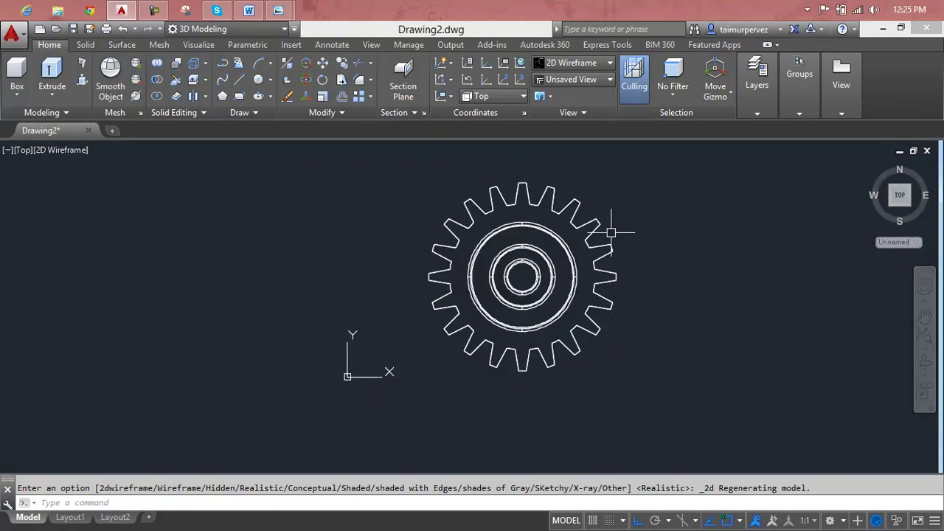
middle_click_drag(607, 219, 481, 268)
key("Escape")
type("Cp")
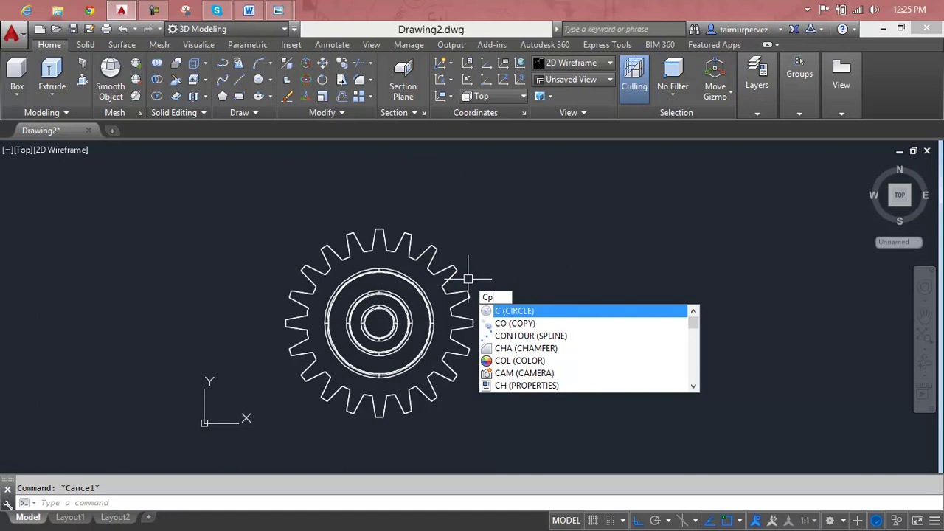
Copy the whole gear and place the duplicate to the right of the original.
type("o")
key("Return")
left_click(642, 200)
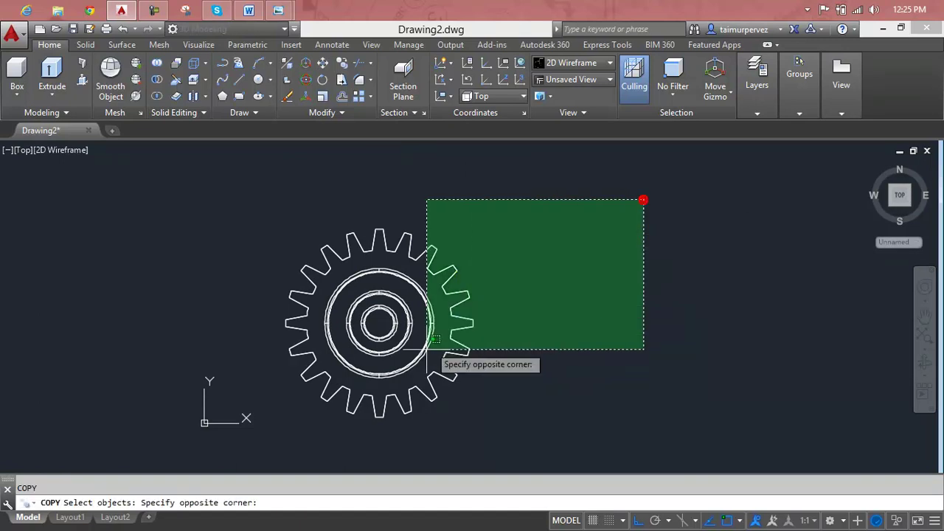
left_click(306, 426)
key("Return")
left_click(472, 347)
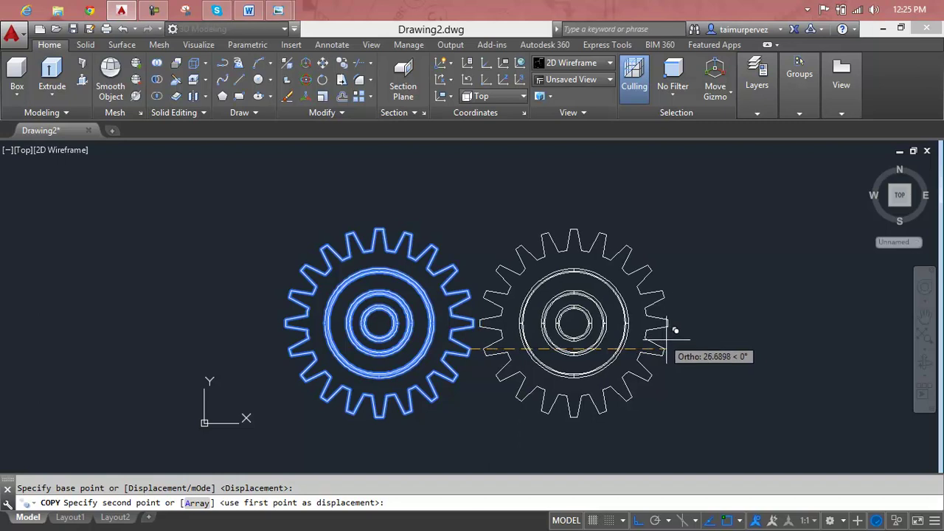
left_click(674, 341)
key("Escape")
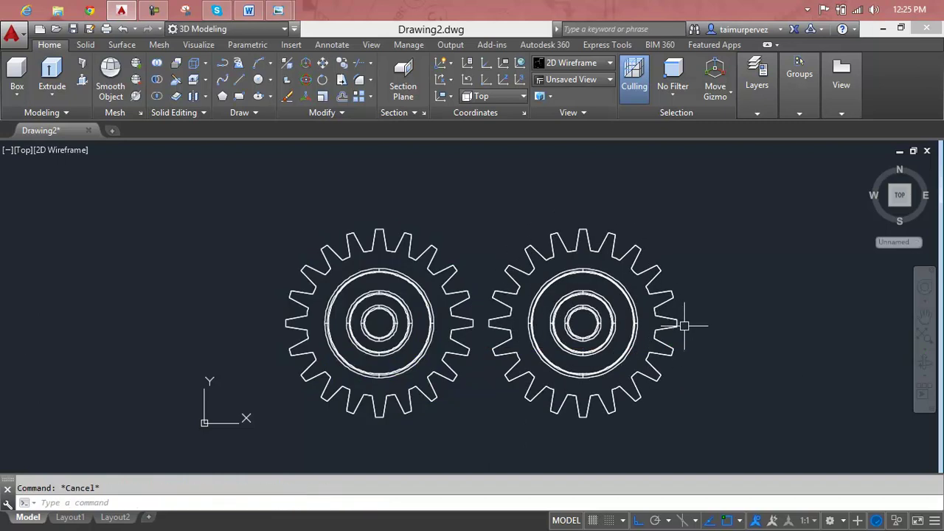
Window-select the entire copied gear on the right.
left_click(687, 323)
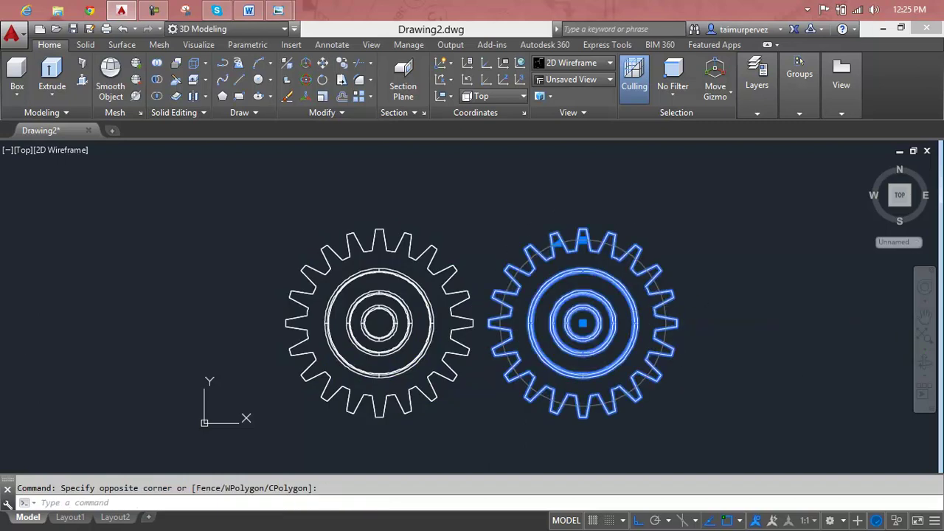
key("Escape")
left_click(746, 213)
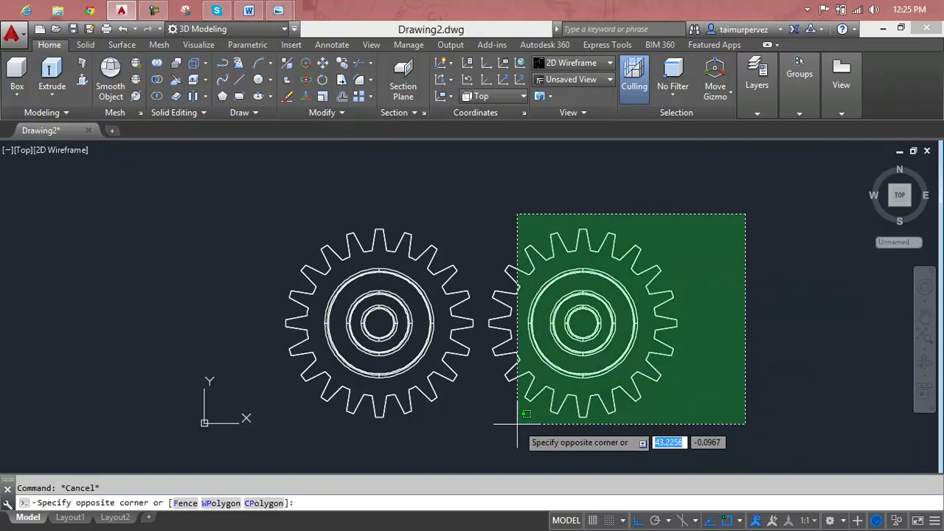
left_click(492, 429)
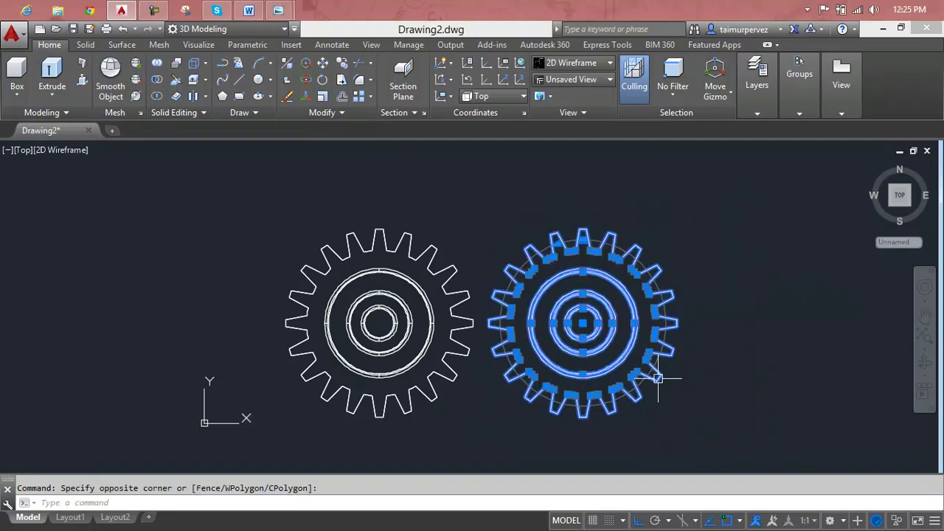
scroll(496, 347, "up", 2)
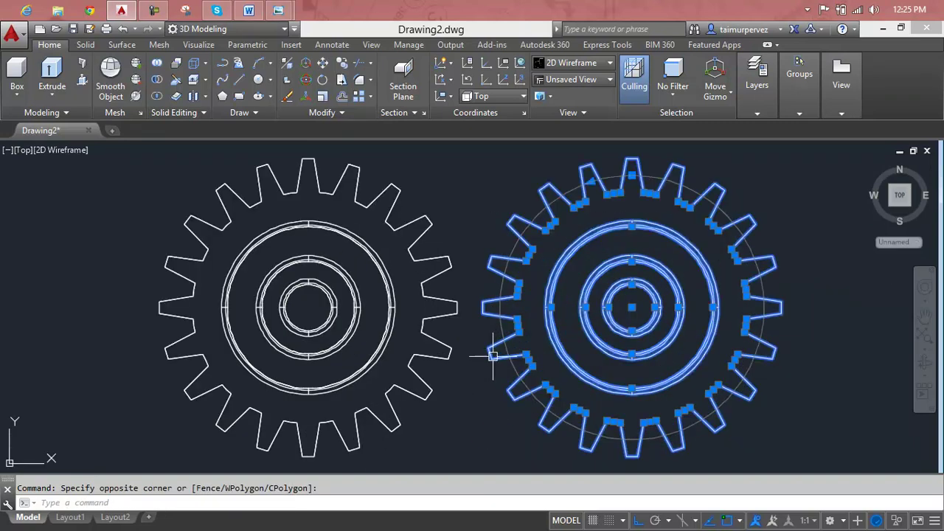
Move the copied gear down-right with Ortho off until its teeth mesh with the first gear.
type("m")
key("Return")
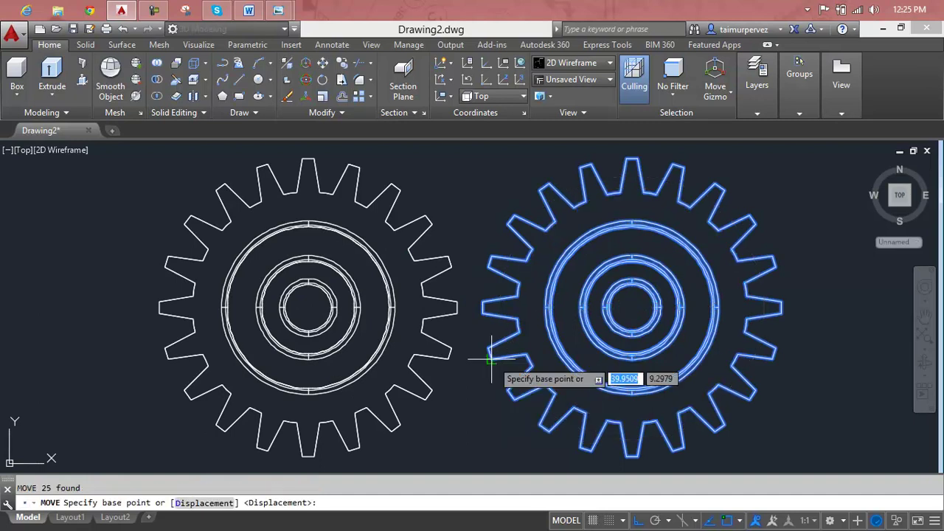
left_click(492, 360)
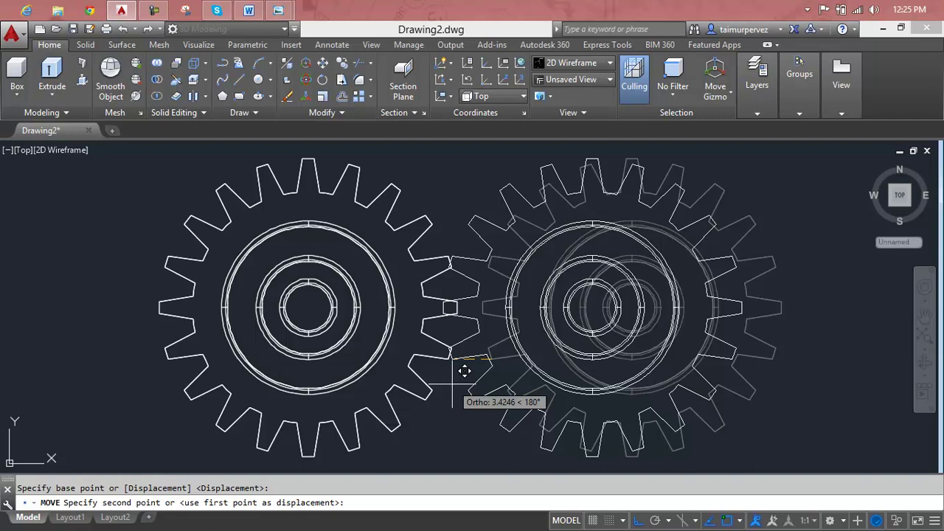
key("F8")
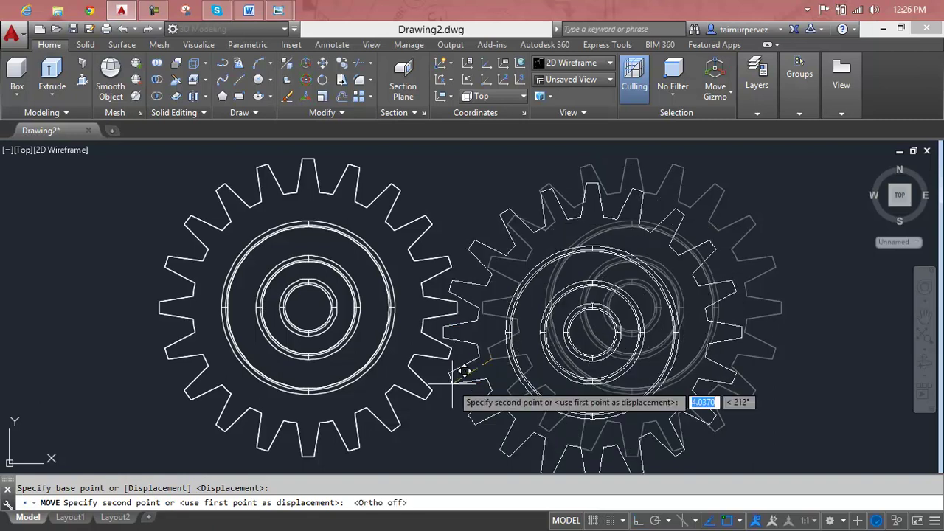
scroll(463, 371, "down", 4)
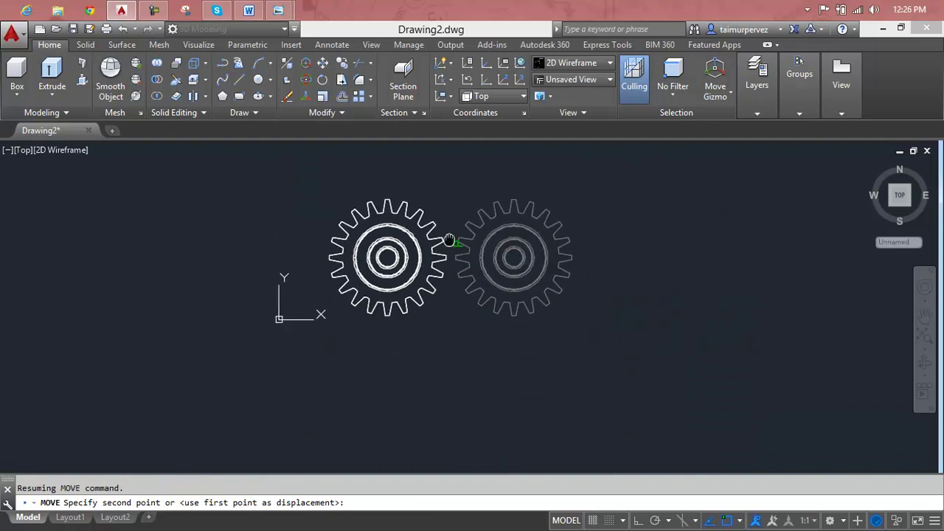
middle_click_drag(474, 376, 456, 255)
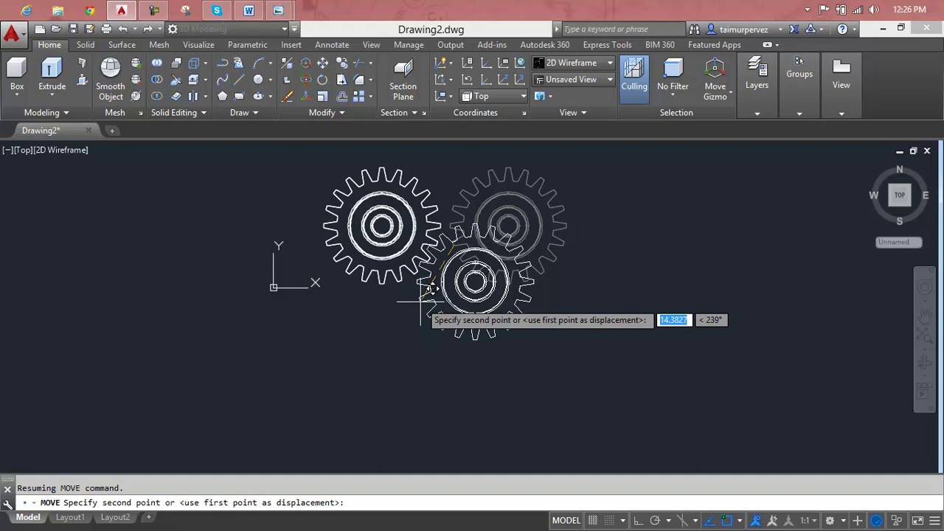
left_click(422, 302)
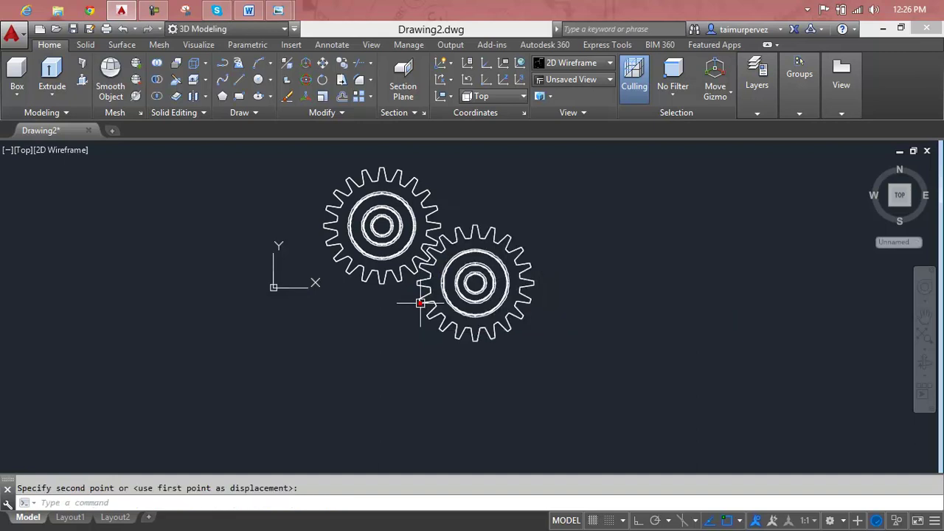
Copy the lower gear with CP and place the duplicate above, meshing with both gears.
type("C")
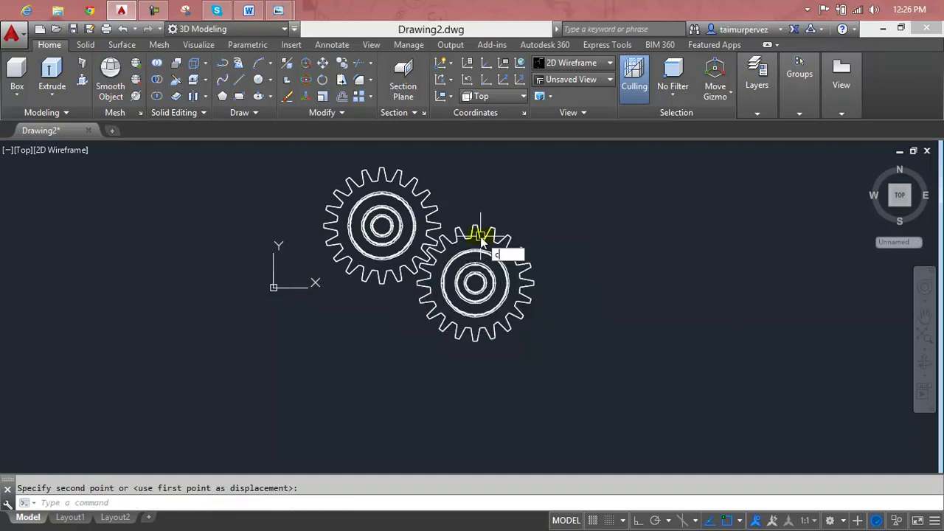
type("Pb")
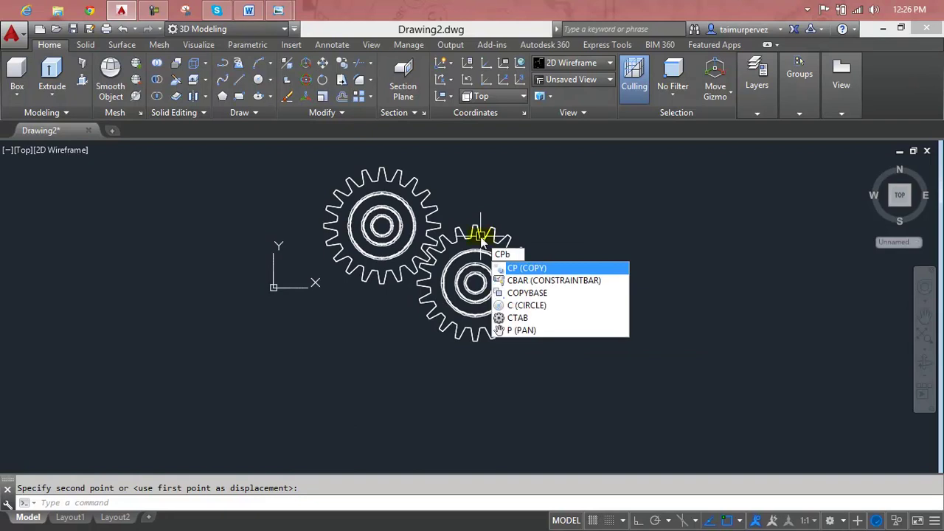
key("BackSpace")
key("Return")
left_click(566, 206)
left_click(491, 341)
key("Return")
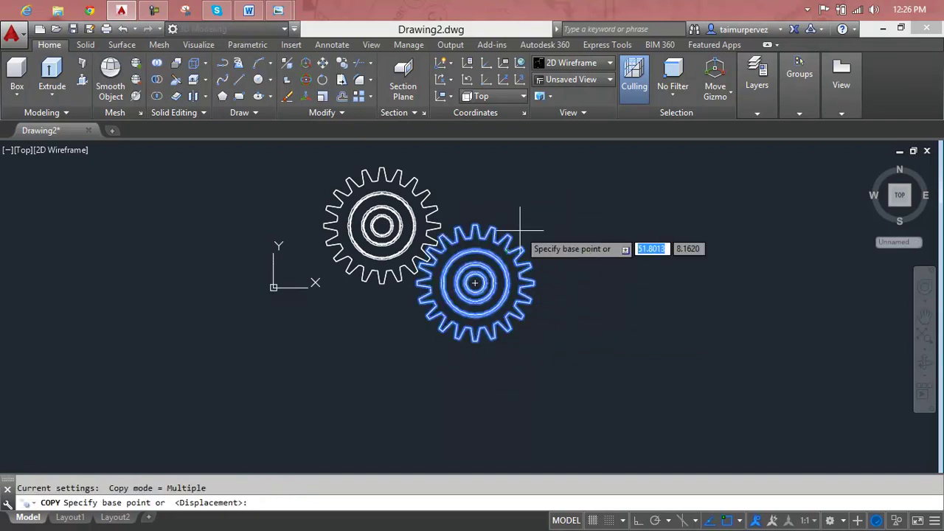
scroll(475, 226, "up", 2)
left_click(474, 225)
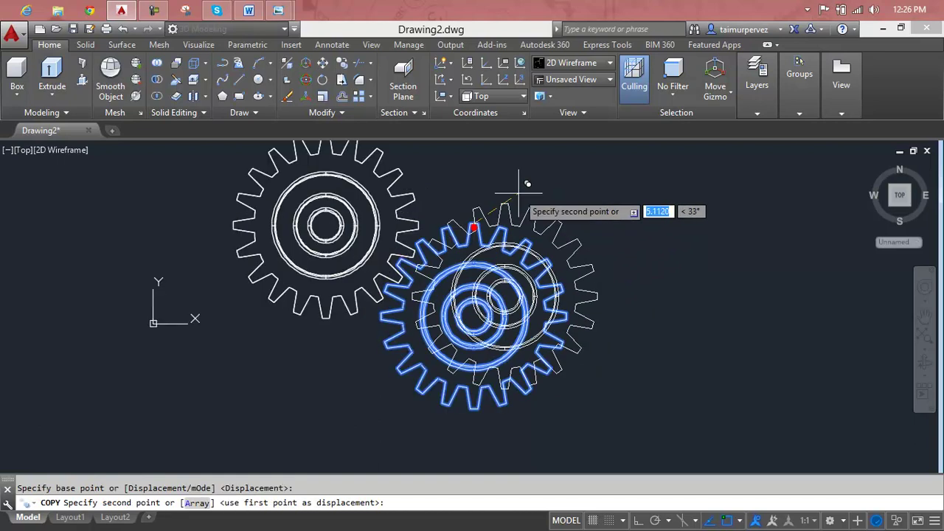
scroll(527, 189, "down", 2)
middle_click_drag(527, 207, 455, 364)
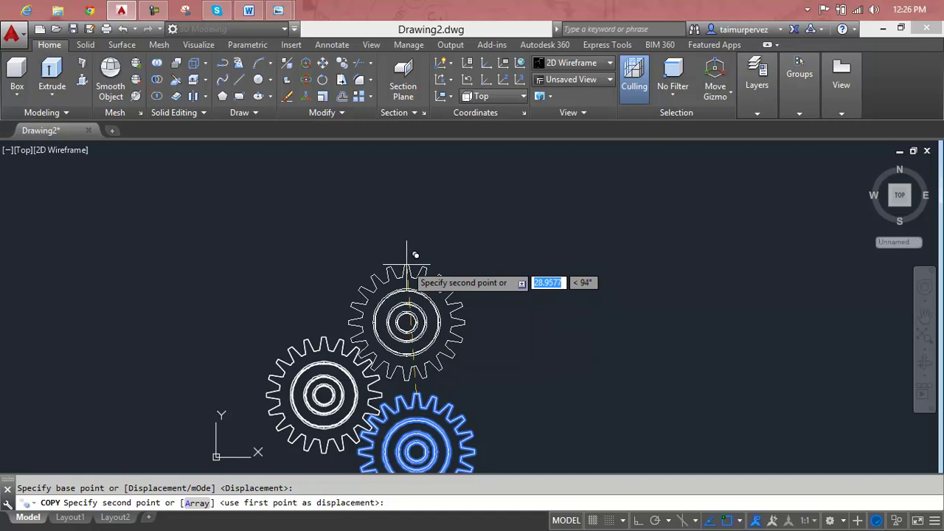
key("Escape")
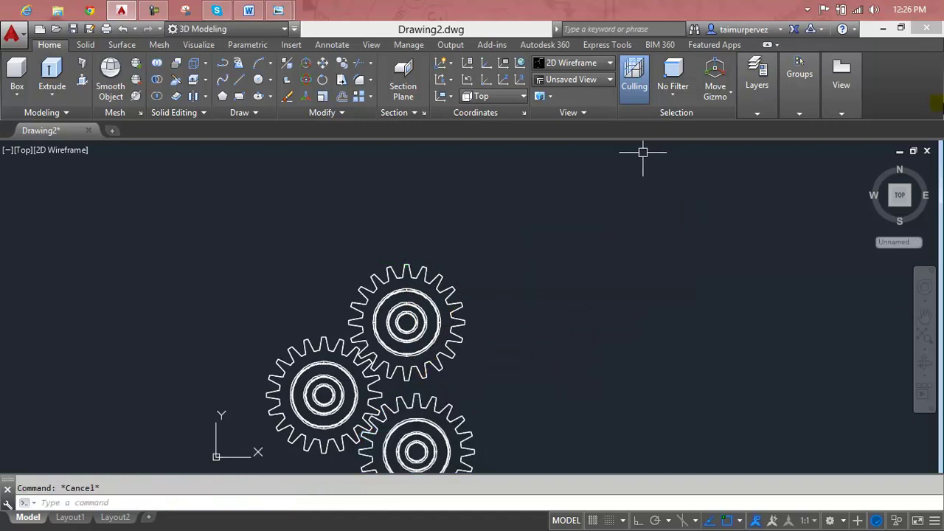
Return to the Home viewpoint, apply the Realistic visual style, and orbit and zoom the gears.
mouse_move(900, 195)
left_click(871, 167)
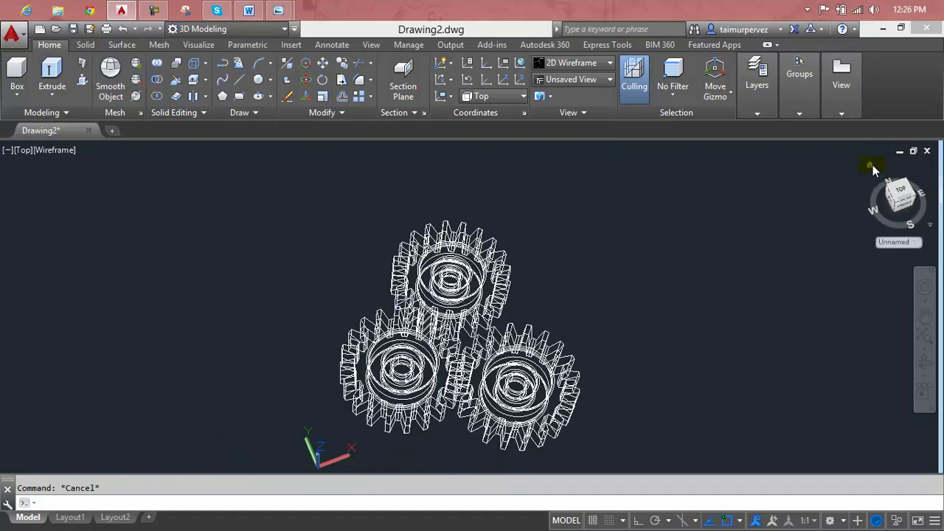
left_click(590, 62)
left_click(735, 94)
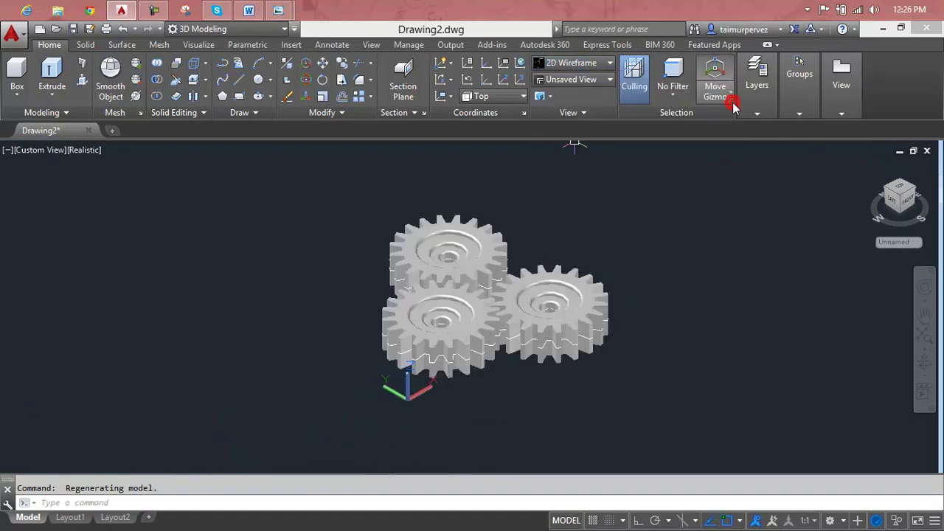
mouse_move(623, 270)
middle_mouse_down("shift")
mouse_move(448, 278)
mouse_move(442, 354)
mouse_move(559, 375)
mouse_move(611, 316)
mouse_move(617, 276)
mouse_move(597, 362)
mouse_move(601, 261)
mouse_move(586, 312)
middle_mouse_up("shift")
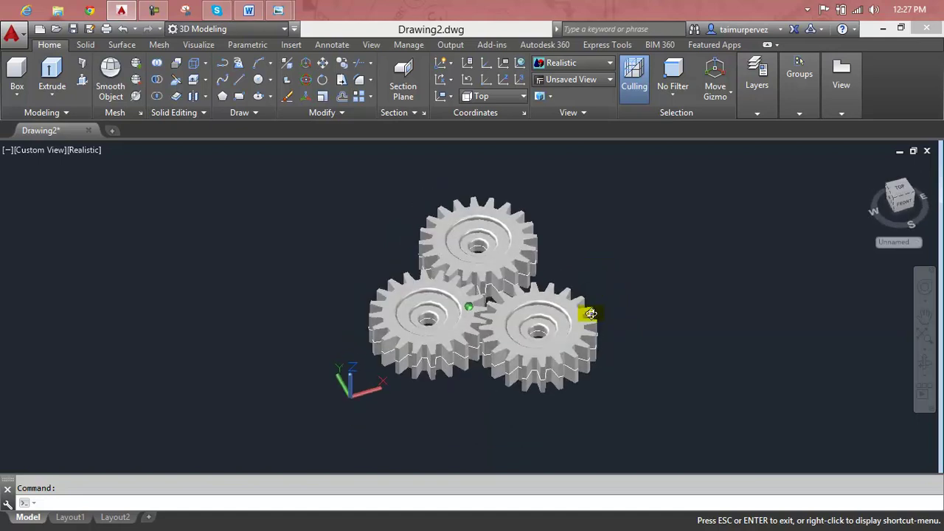
scroll(586, 312, "up", 2)
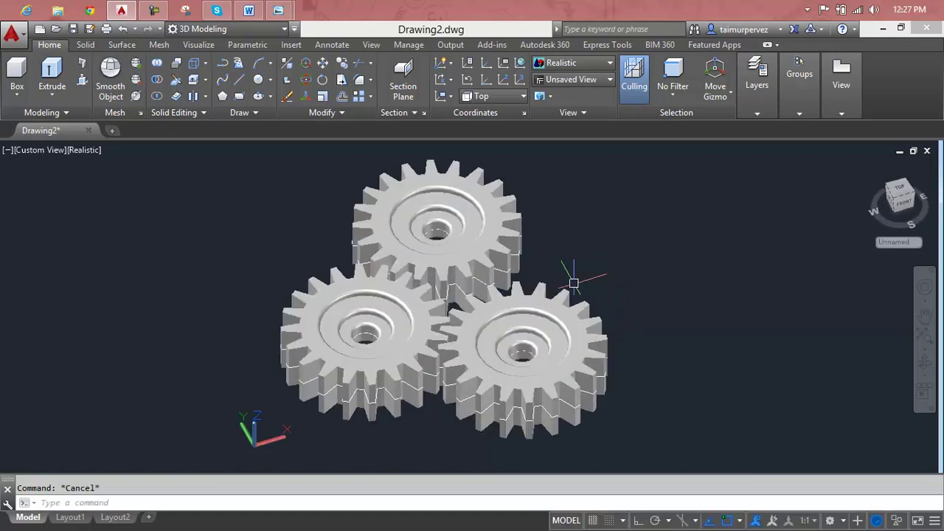